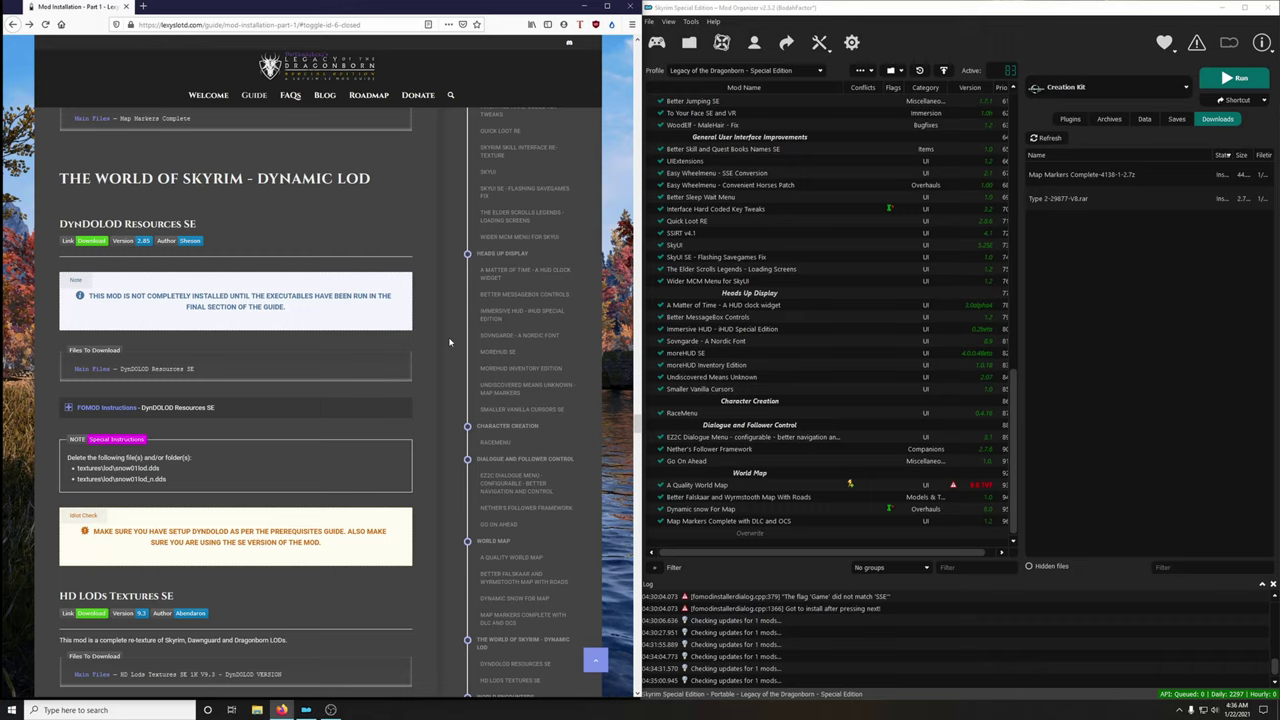
Copy the guide's heading and paste it as a new separator, 'The World of Skyrim - Dynamic LOD'
{"action": "mouse_move", "coordinate": [254, 95]}
{"action": "left_click_drag", "start_coordinate": [60, 178], "coordinate": [352, 176]}
{"action": "right_click", "coordinate": [340, 178]}
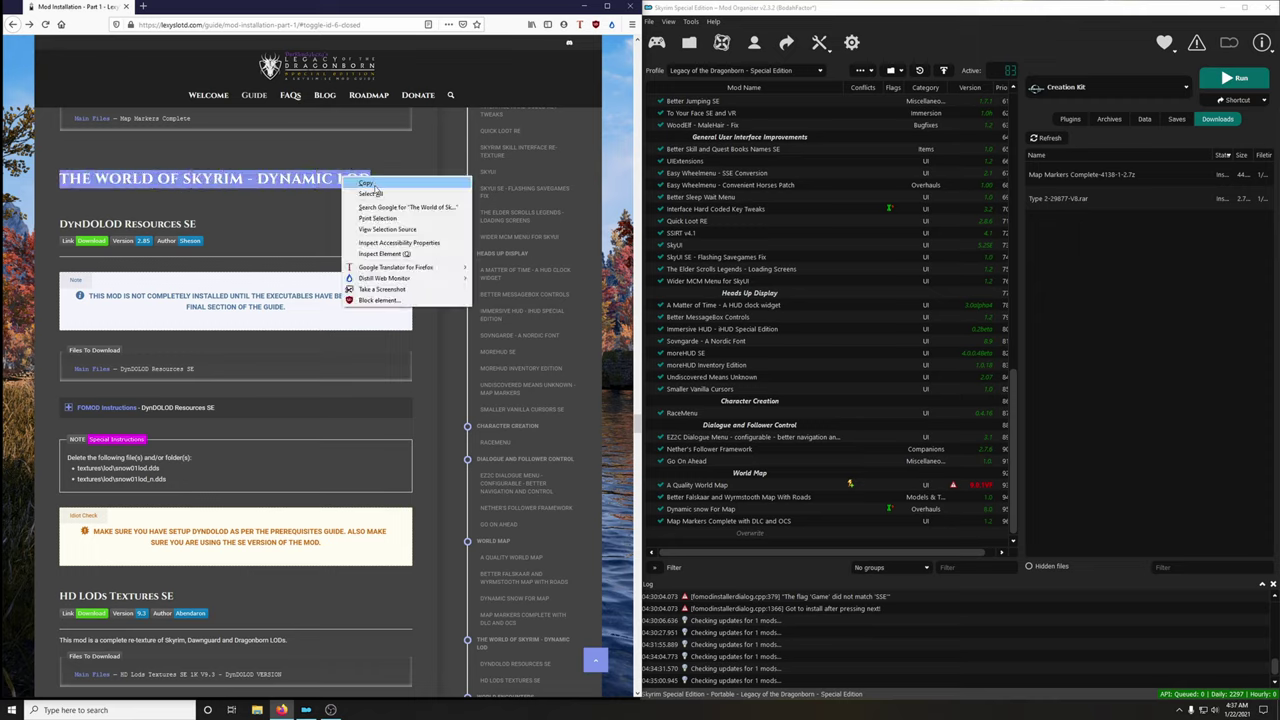
{"action": "left_click", "coordinate": [378, 189]}
{"action": "left_click", "coordinate": [861, 71]}
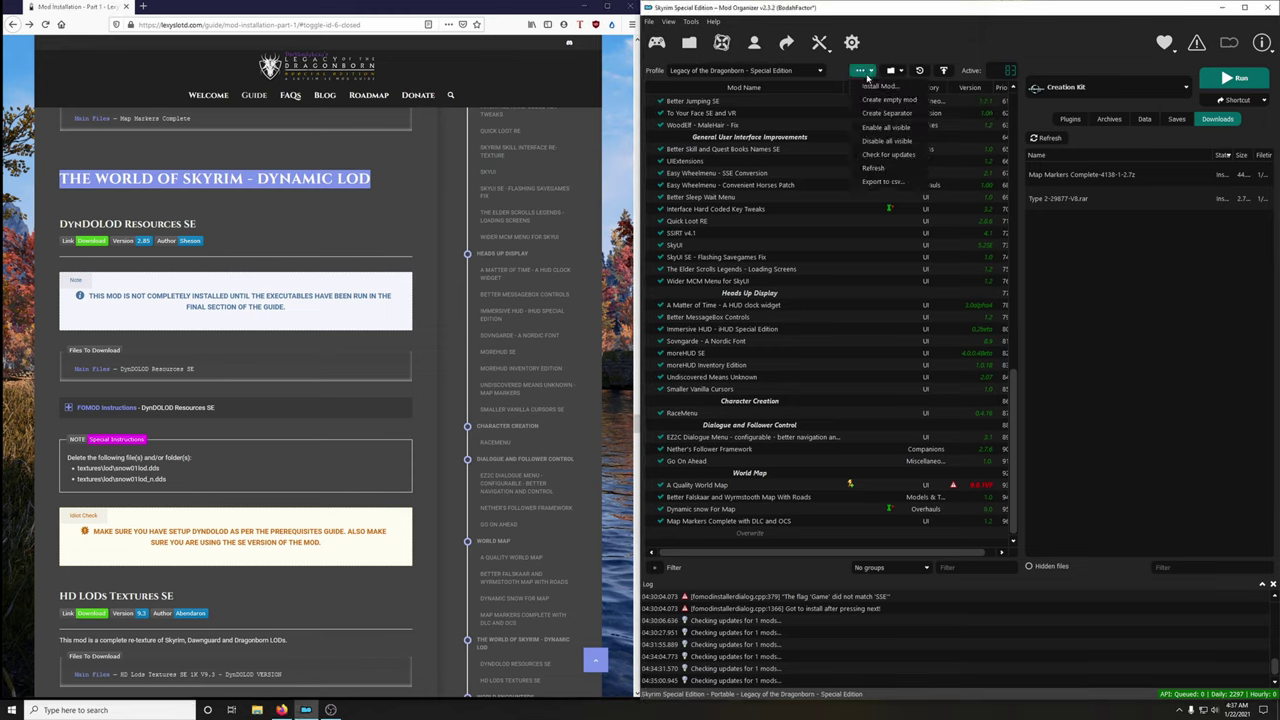
{"action": "left_click", "coordinate": [887, 113]}
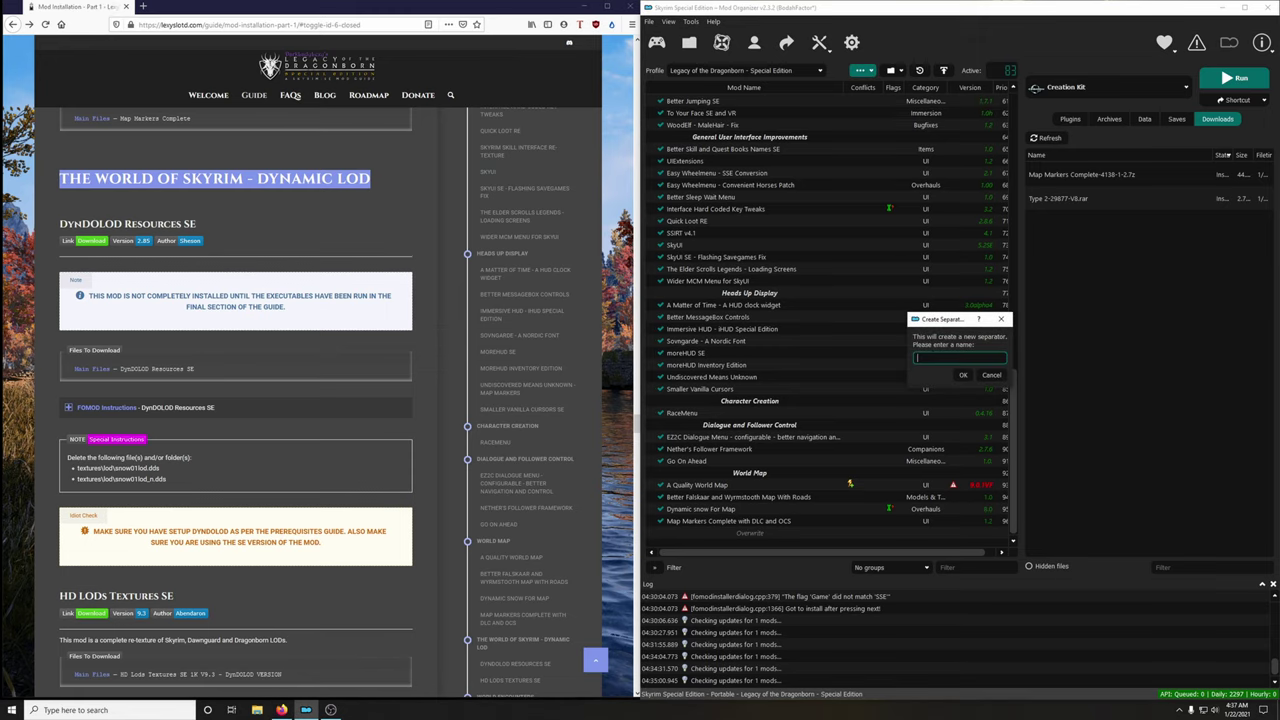
{"action": "right_click", "coordinate": [955, 357]}
{"action": "left_click", "coordinate": [988, 419]}
{"action": "left_click", "coordinate": [963, 375]}
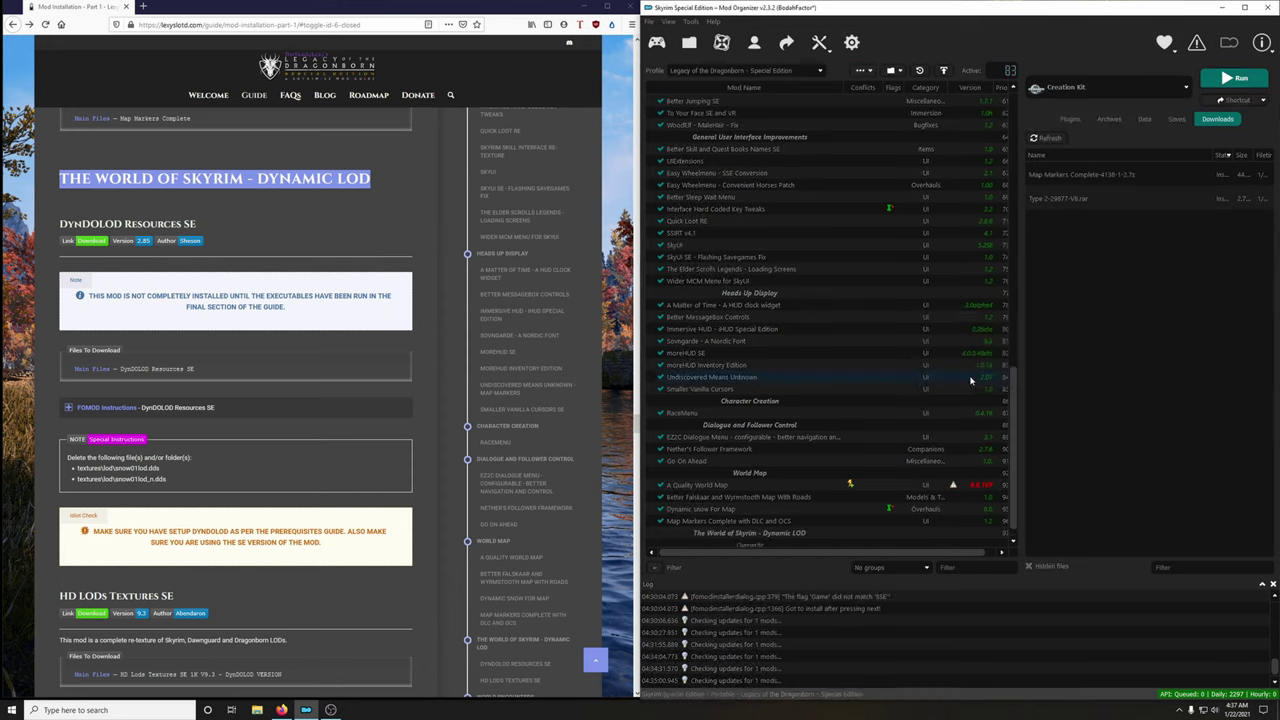
From the guide's link, send the DynDOLOD Resources SE 2.85 file from Nexus to Mod Organizer's downloads
{"action": "scroll", "coordinate": [970, 380], "scroll_direction": "down", "scroll_amount": 1}
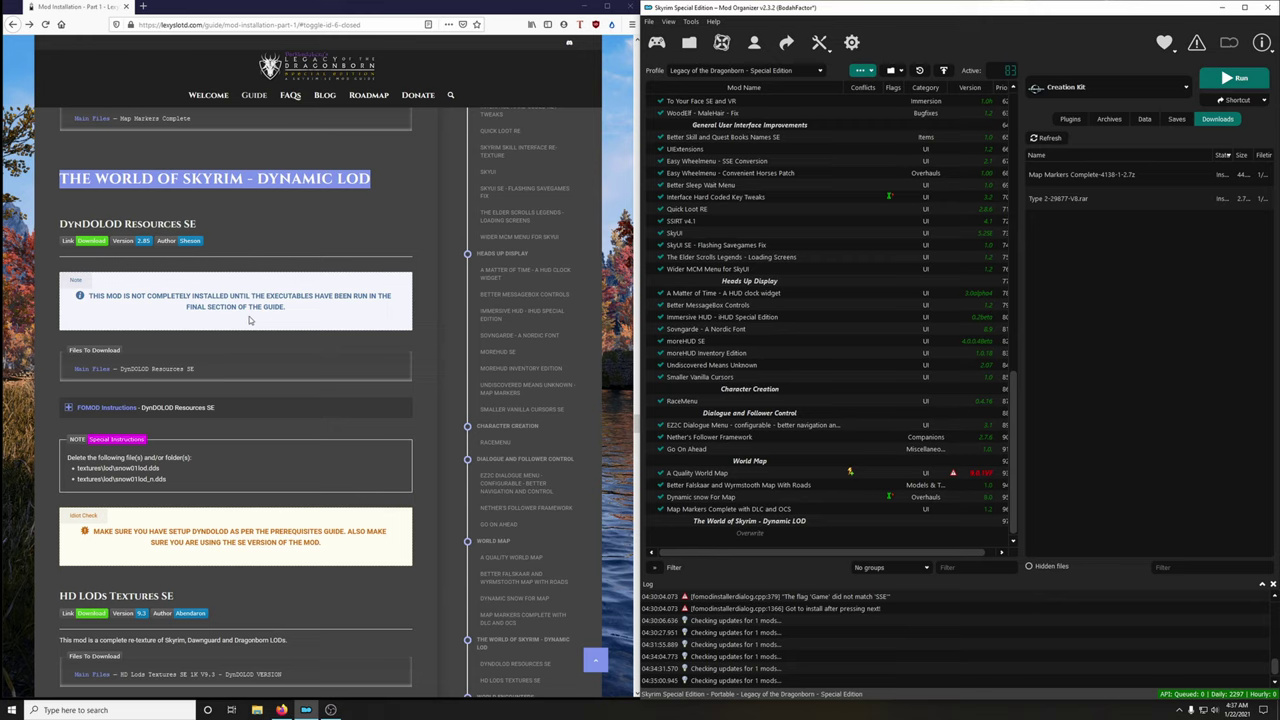
{"action": "scroll", "coordinate": [270, 320], "scroll_direction": "down", "scroll_amount": 2}
{"action": "scroll", "coordinate": [210, 336], "scroll_direction": "up", "scroll_amount": 1}
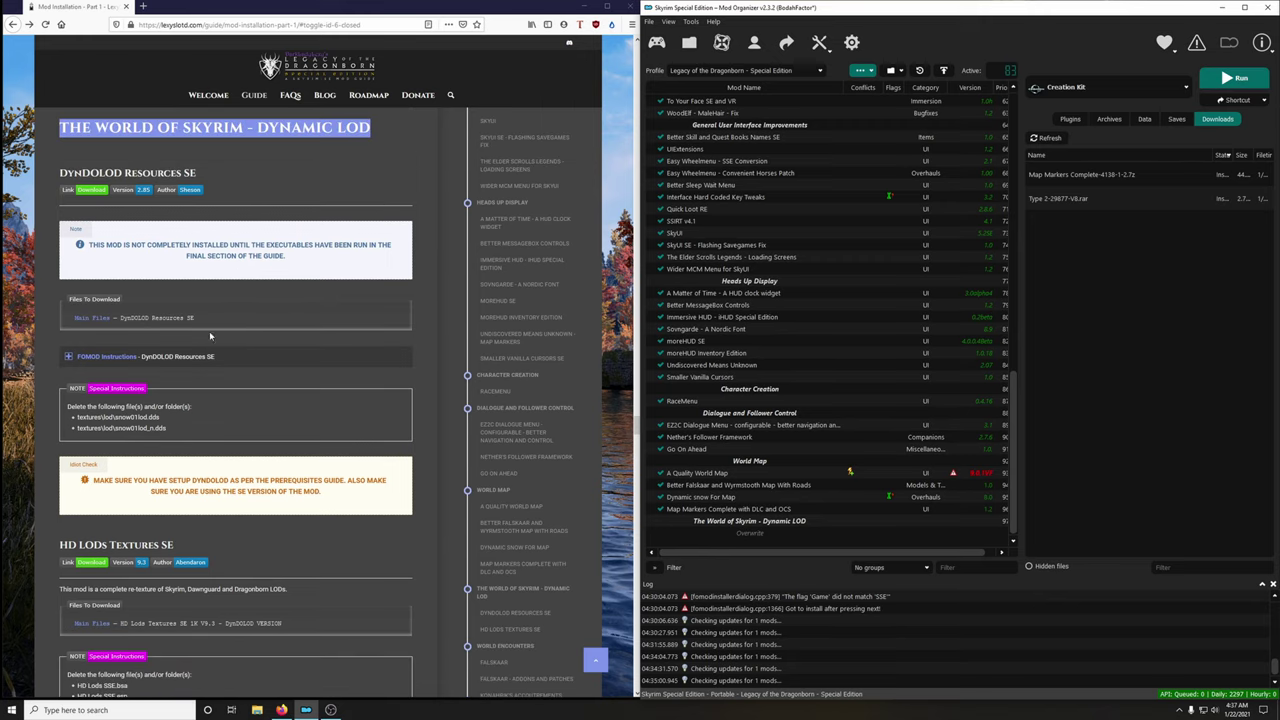
{"action": "scroll", "coordinate": [207, 352], "scroll_direction": "up", "scroll_amount": 1}
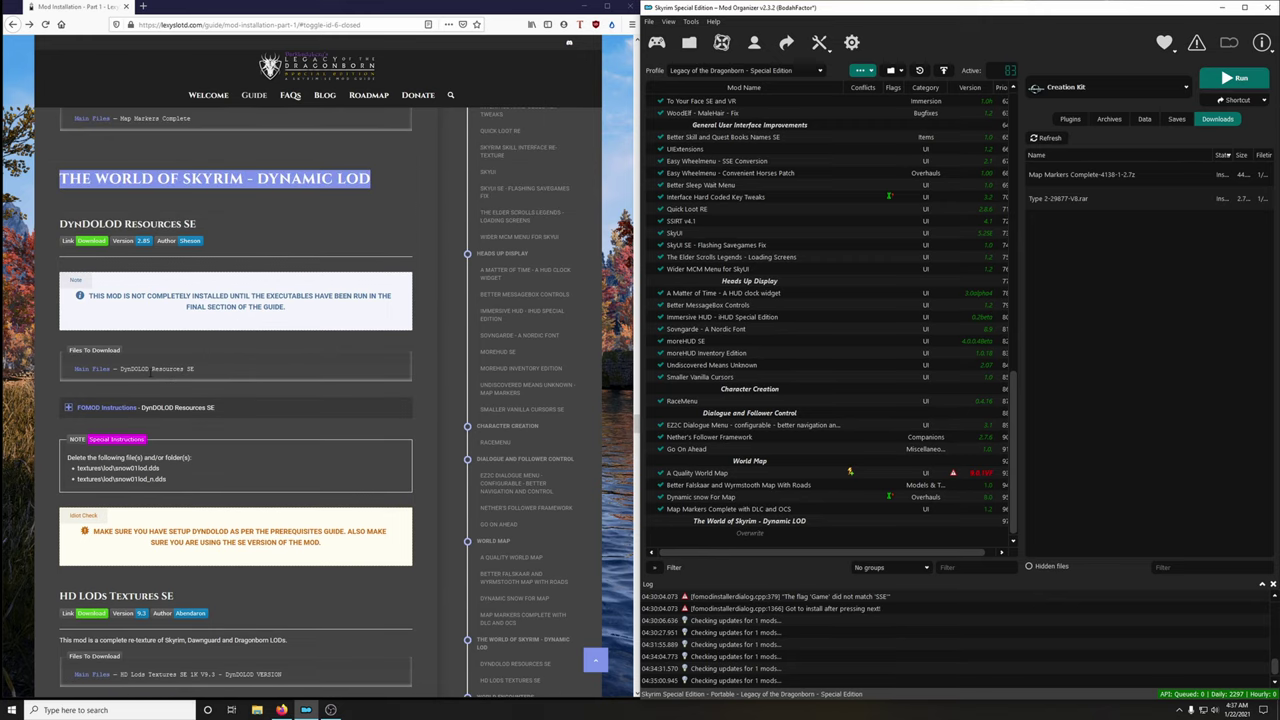
{"action": "left_click", "coordinate": [92, 245]}
{"action": "left_click", "coordinate": [146, 380]}
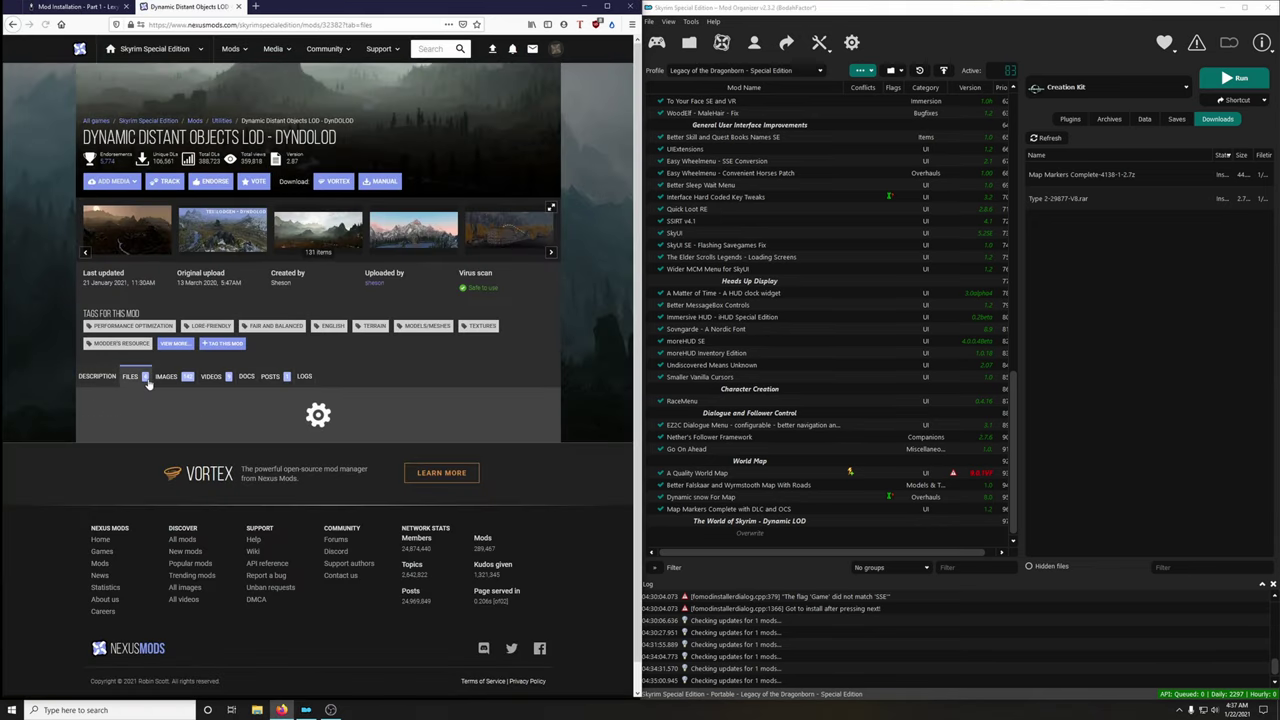
{"action": "scroll", "coordinate": [265, 455], "scroll_direction": "down", "scroll_amount": 2}
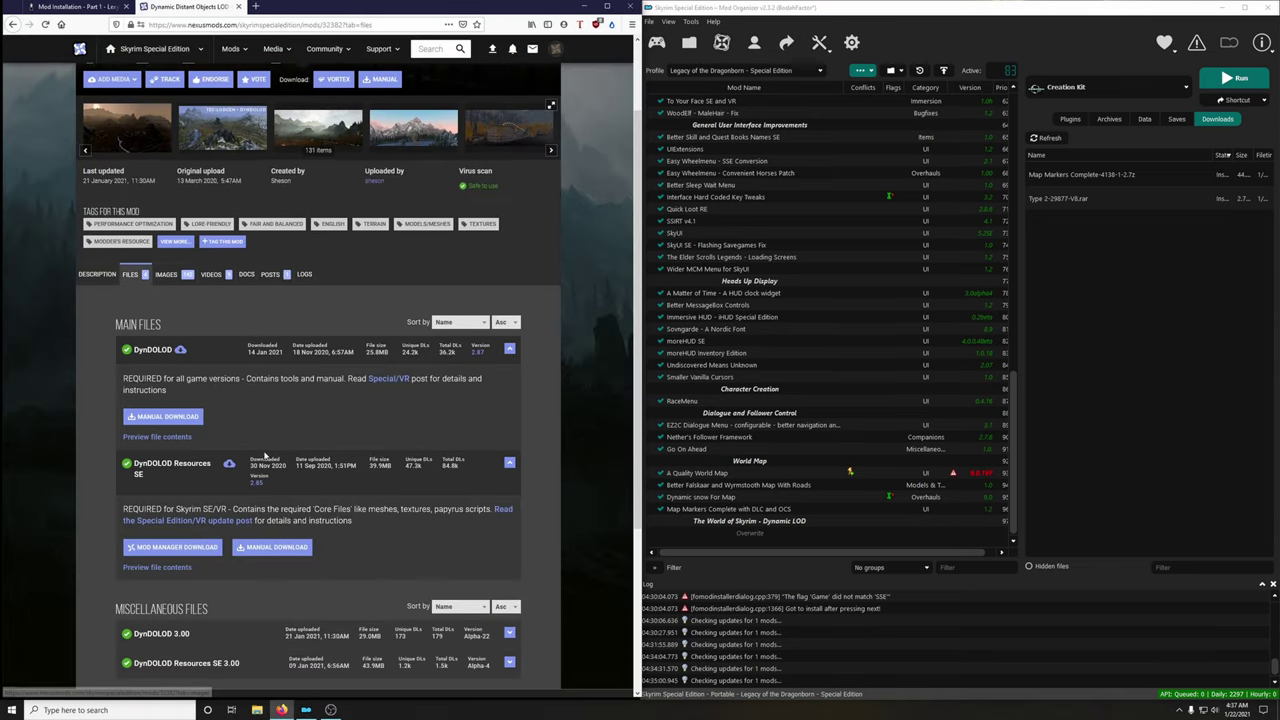
{"action": "left_click", "coordinate": [189, 547]}
{"action": "left_click", "coordinate": [558, 308]}
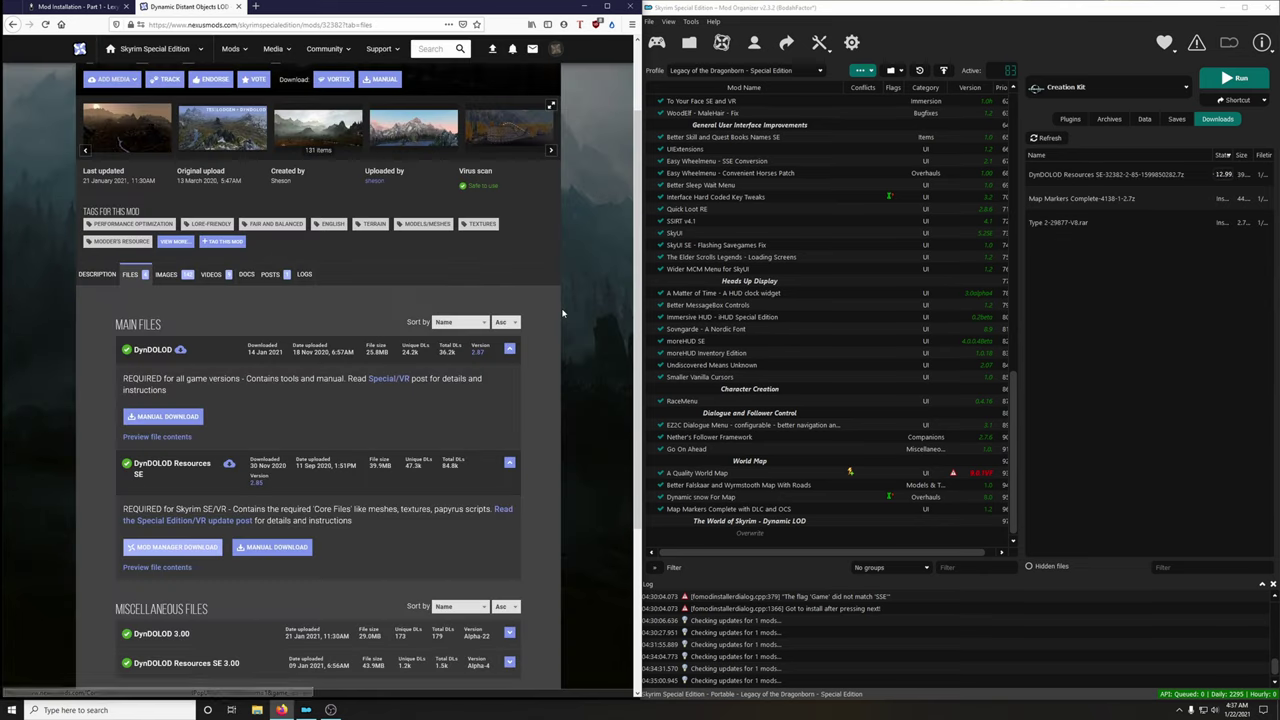
Launch the DynDOLOD Resources SE FOMOD installer and advance past the Core Files page
{"action": "left_click", "coordinate": [235, 7]}
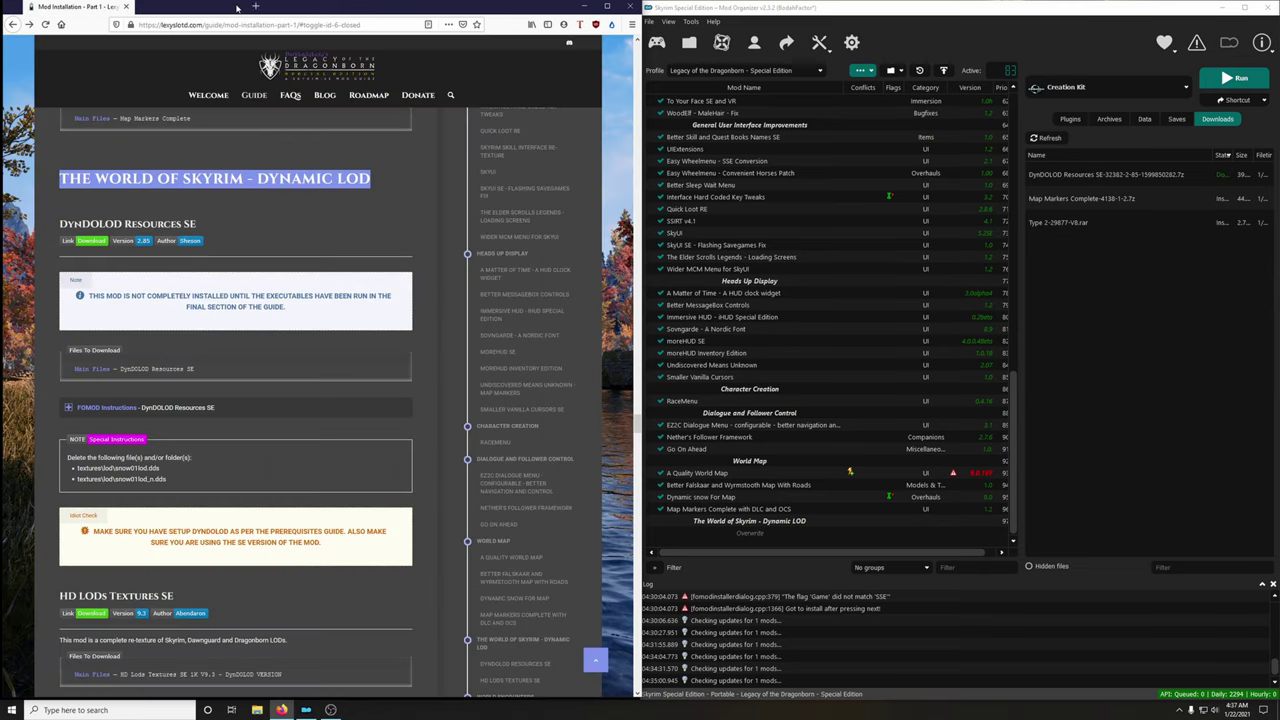
{"action": "double_click", "coordinate": [1090, 174]}
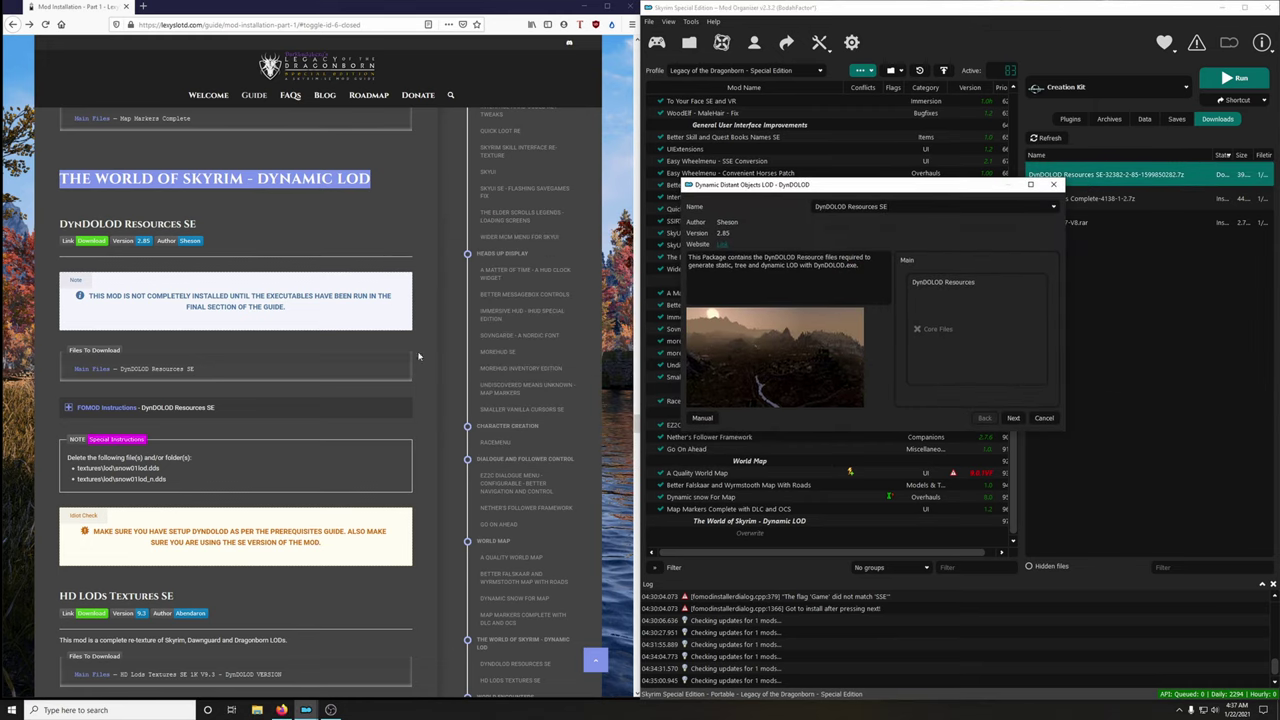
{"action": "left_click", "coordinate": [131, 410]}
{"action": "scroll", "coordinate": [140, 320], "scroll_direction": "down", "scroll_amount": 3}
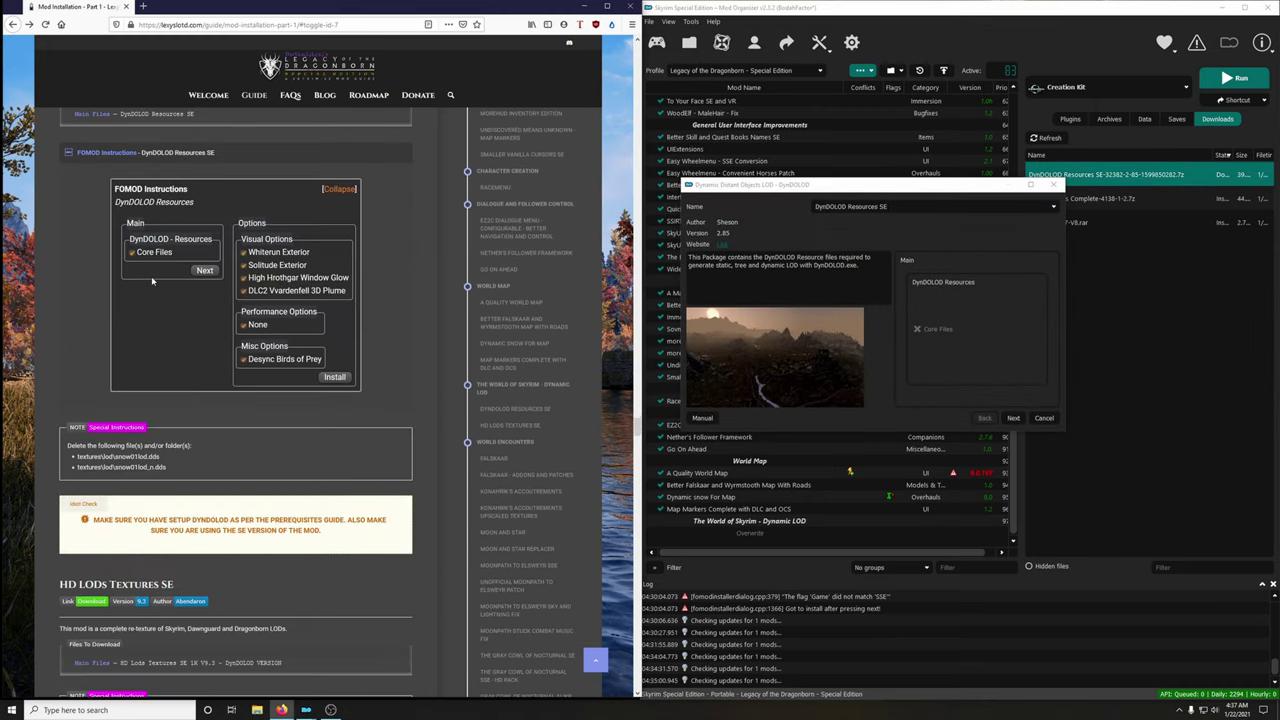
{"action": "left_click", "coordinate": [1013, 418]}
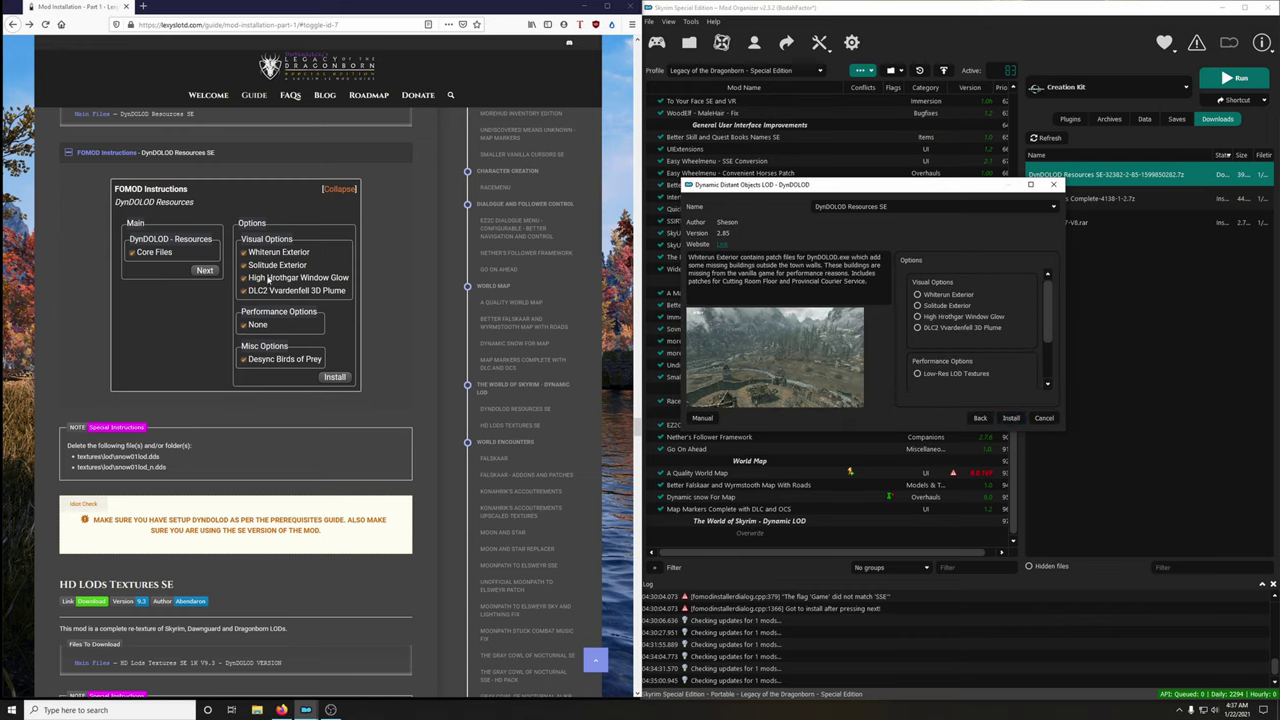
Tick Solitude Exterior, High Hrothgar Window Glow and DLC2 Vvardenfell 3D Plume, then install
{"action": "left_click", "coordinate": [930, 305]}
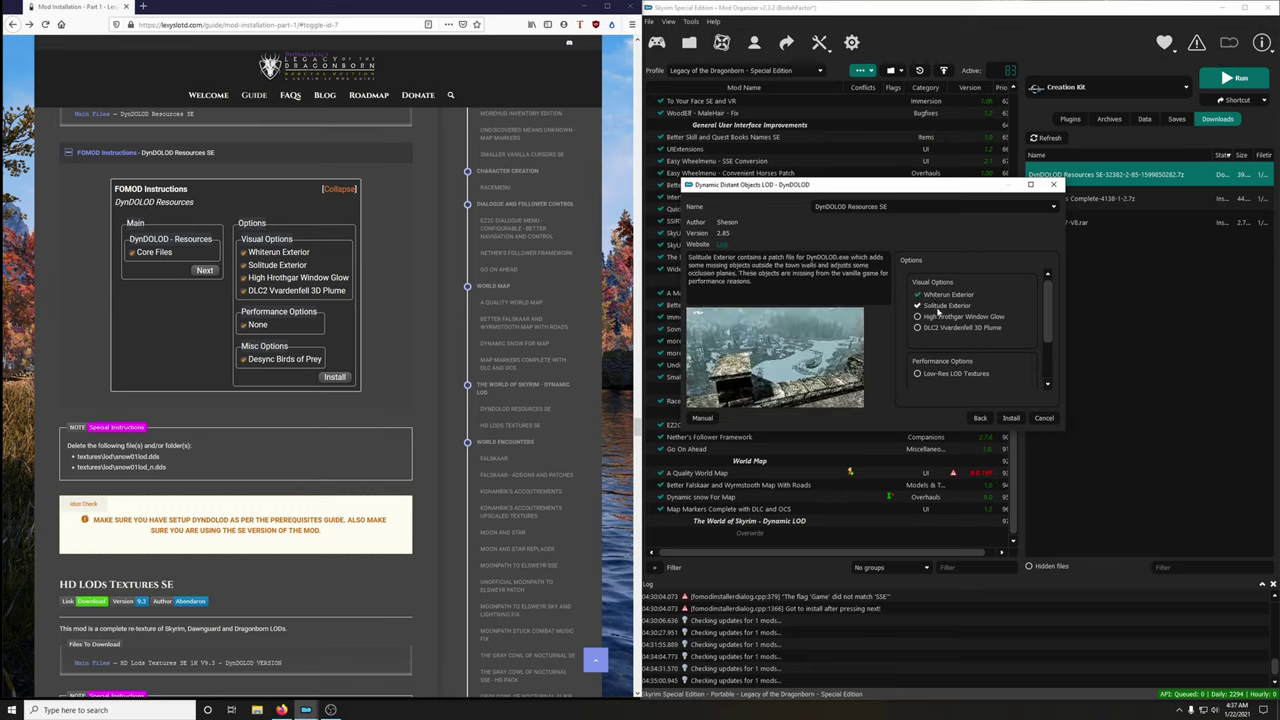
{"action": "left_click", "coordinate": [930, 316]}
{"action": "left_click", "coordinate": [930, 327]}
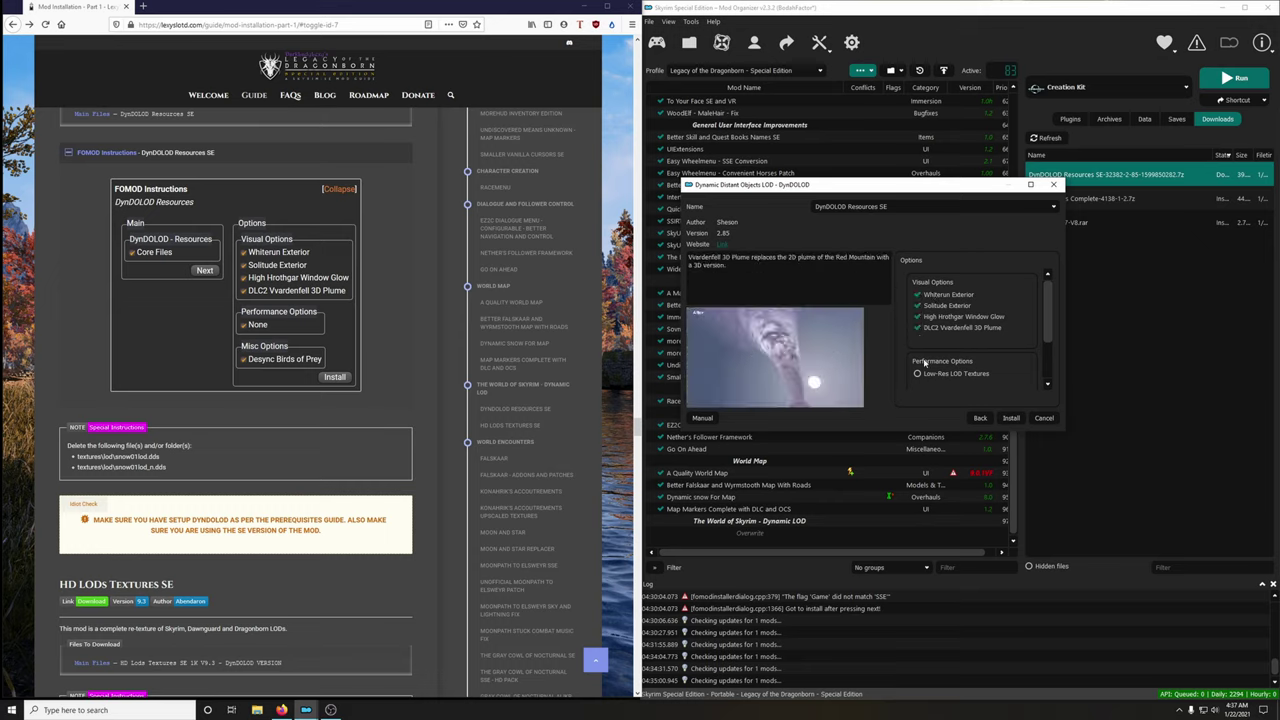
{"action": "scroll", "coordinate": [960, 370], "scroll_direction": "down", "scroll_amount": 2}
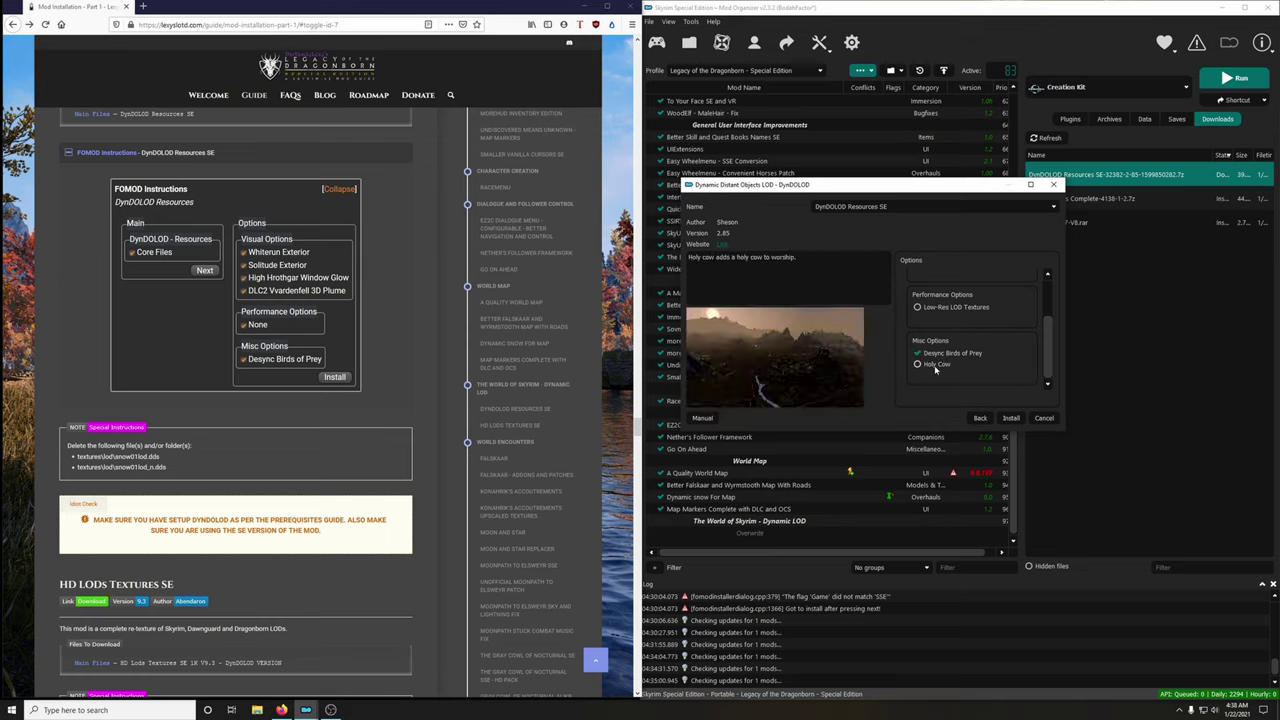
{"action": "left_click", "coordinate": [1011, 418]}
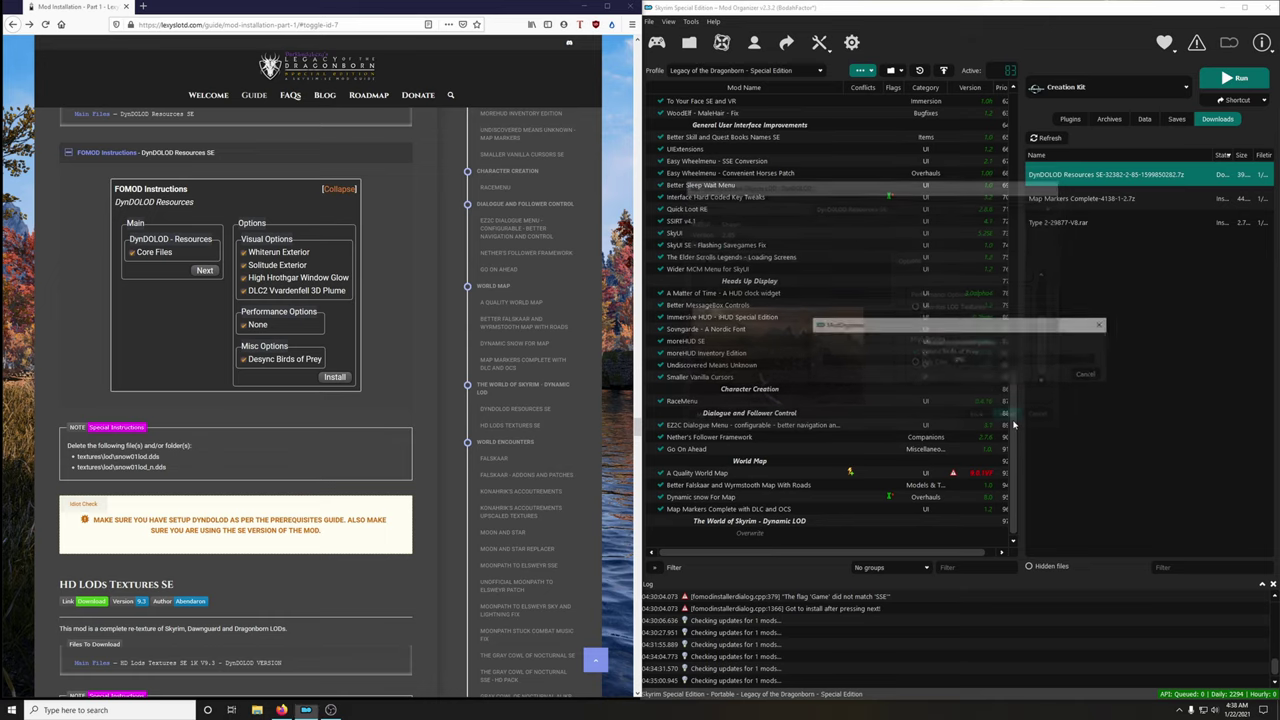
{"action": "left_click", "coordinate": [145, 152]}
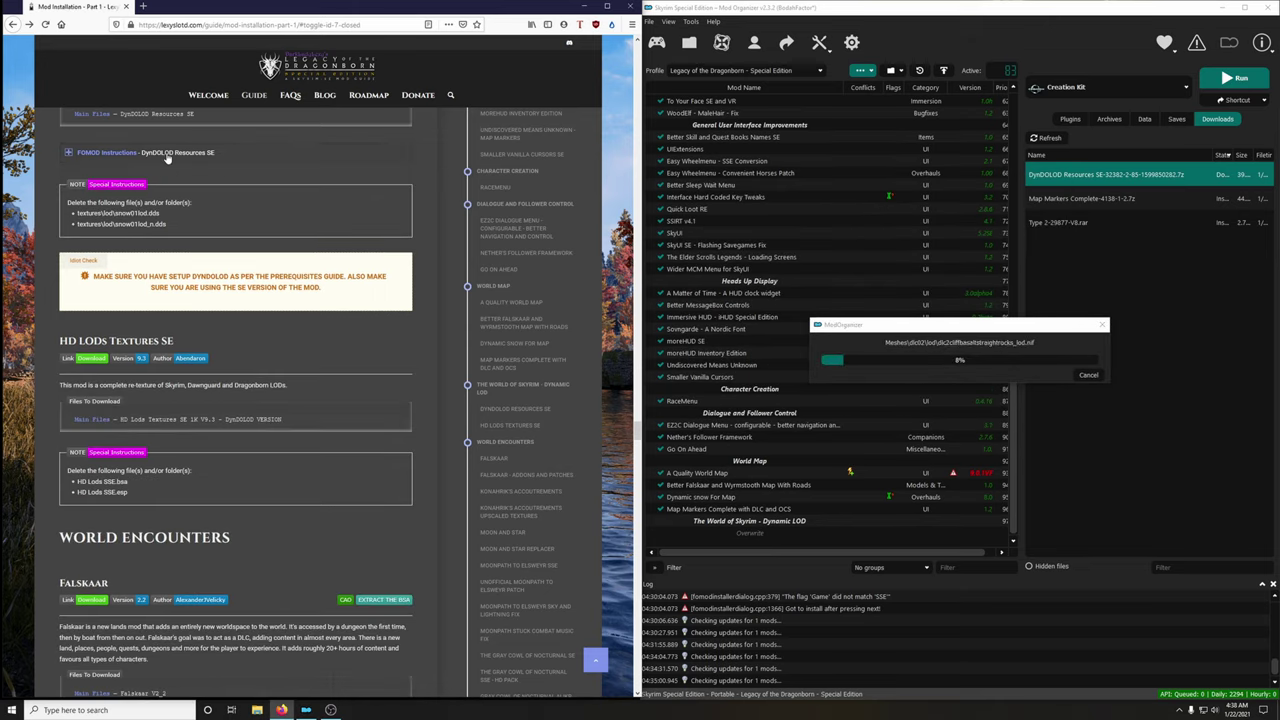
{"action": "scroll", "coordinate": [312, 210], "scroll_direction": "up", "scroll_amount": 2}
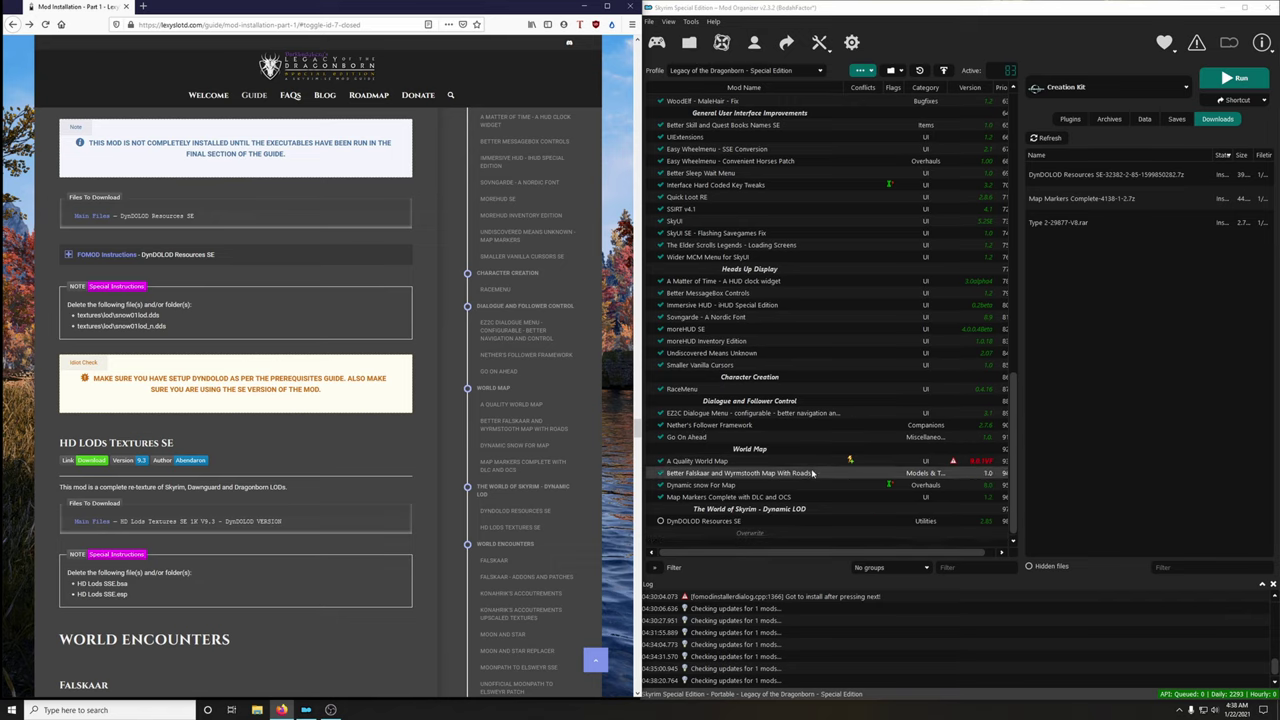
Open the DynDOLOD Resources SE mod folder in Explorer and go to Textures\lod
{"action": "right_click", "coordinate": [715, 523]}
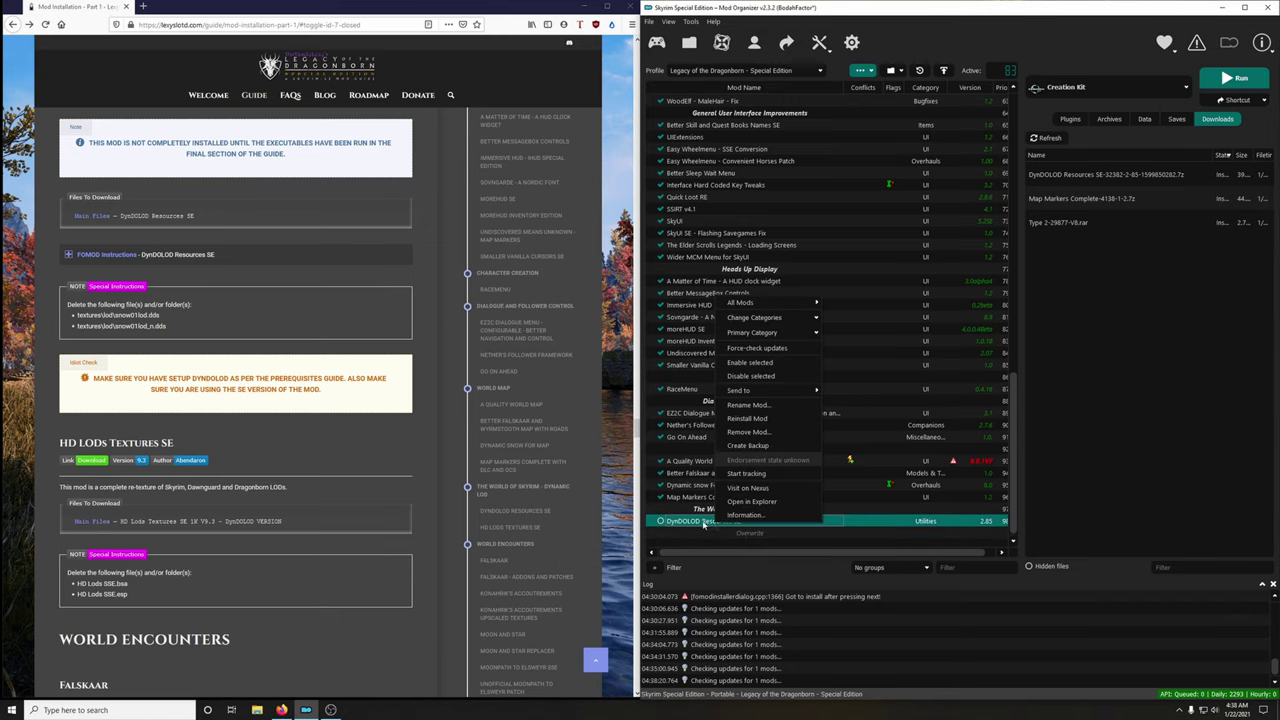
{"action": "left_click", "coordinate": [751, 501]}
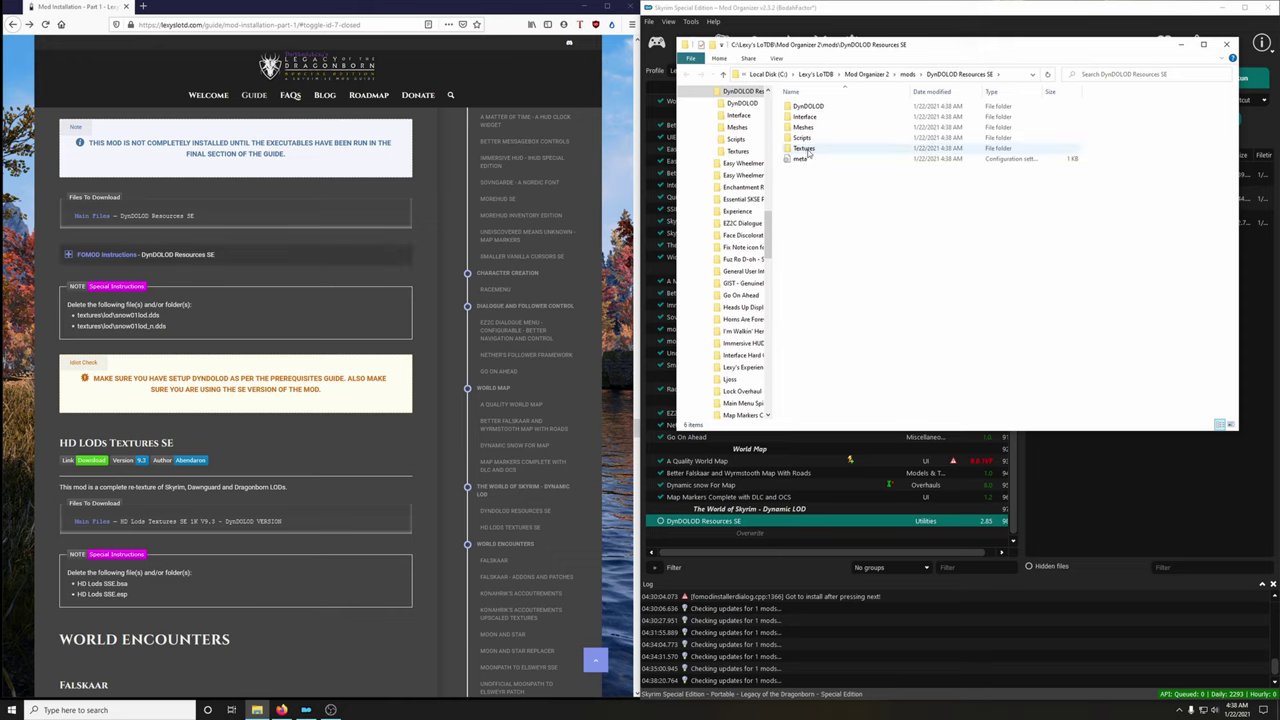
{"action": "double_click", "coordinate": [805, 149]}
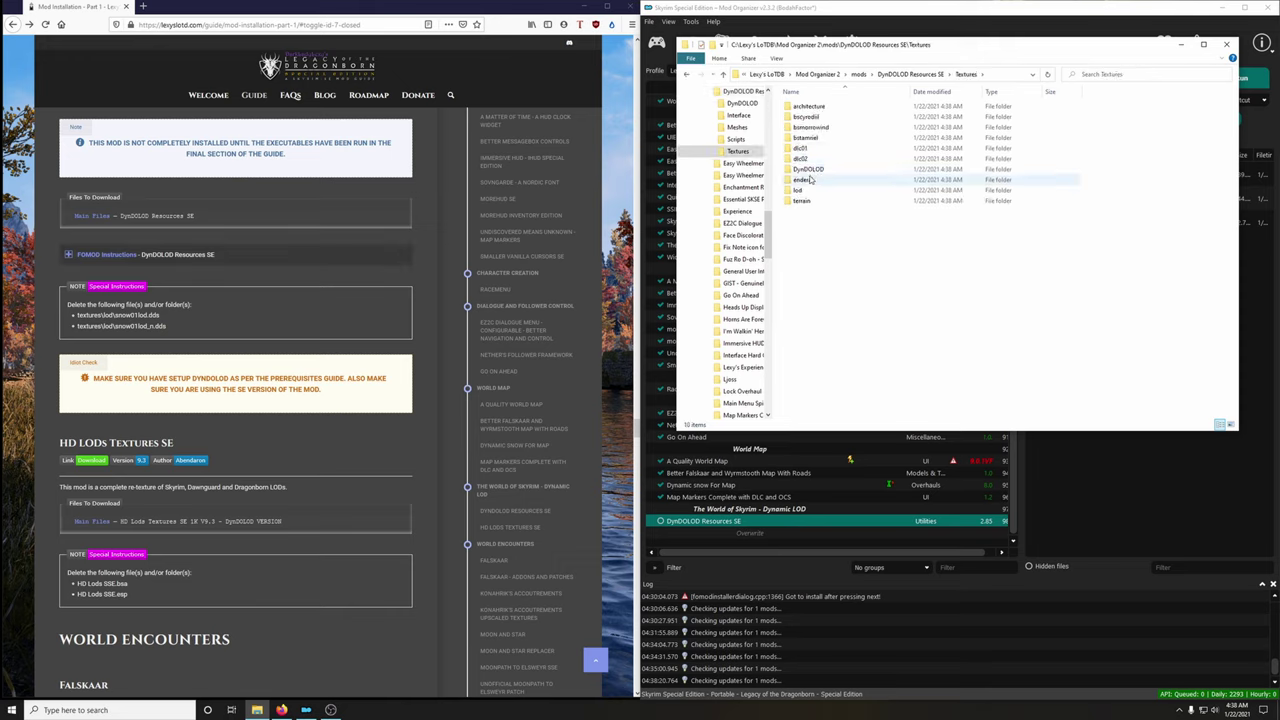
{"action": "double_click", "coordinate": [803, 190]}
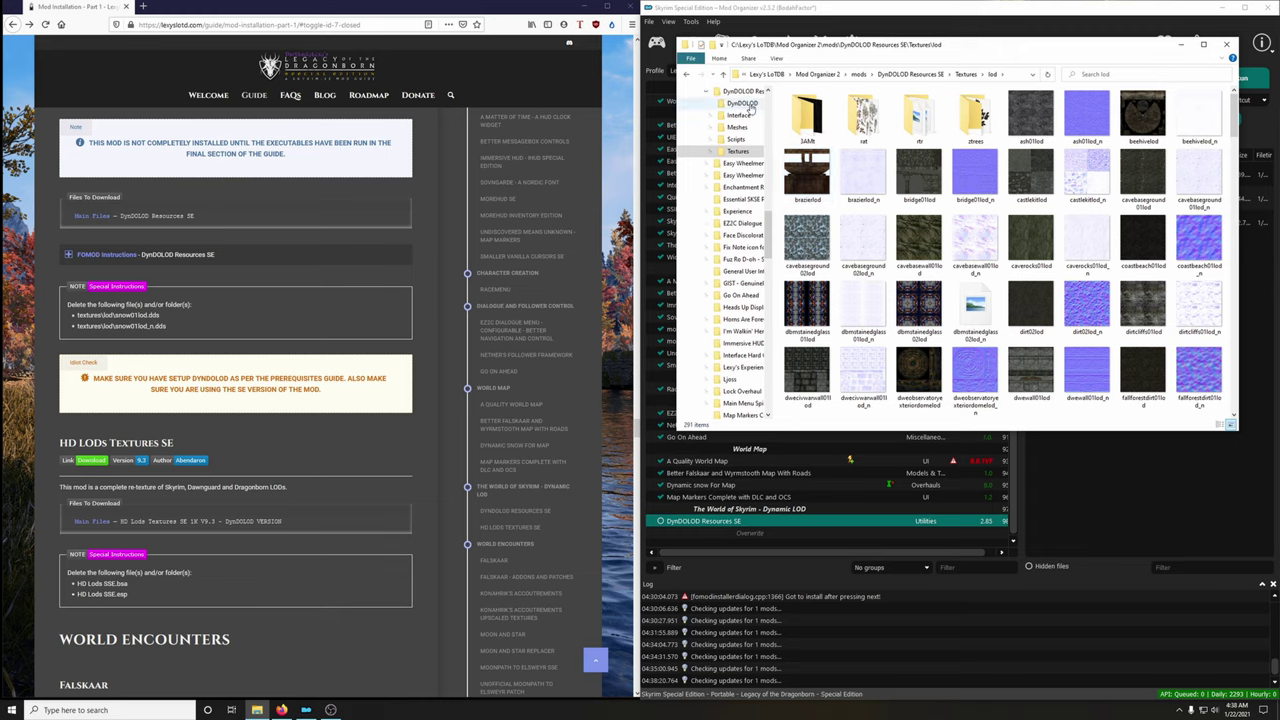
Switch the lod folder to list layout and select snow01lod and snow01lod_n
{"action": "left_click", "coordinate": [776, 60]}
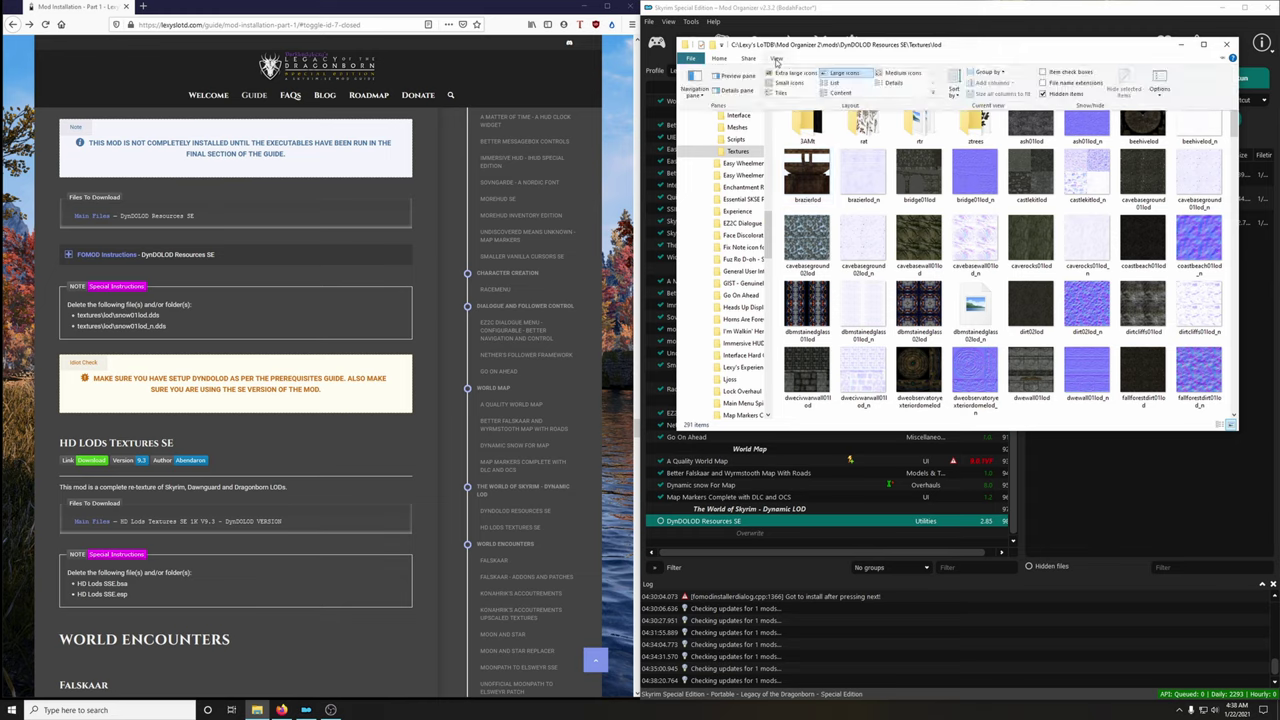
{"action": "left_click", "coordinate": [834, 82]}
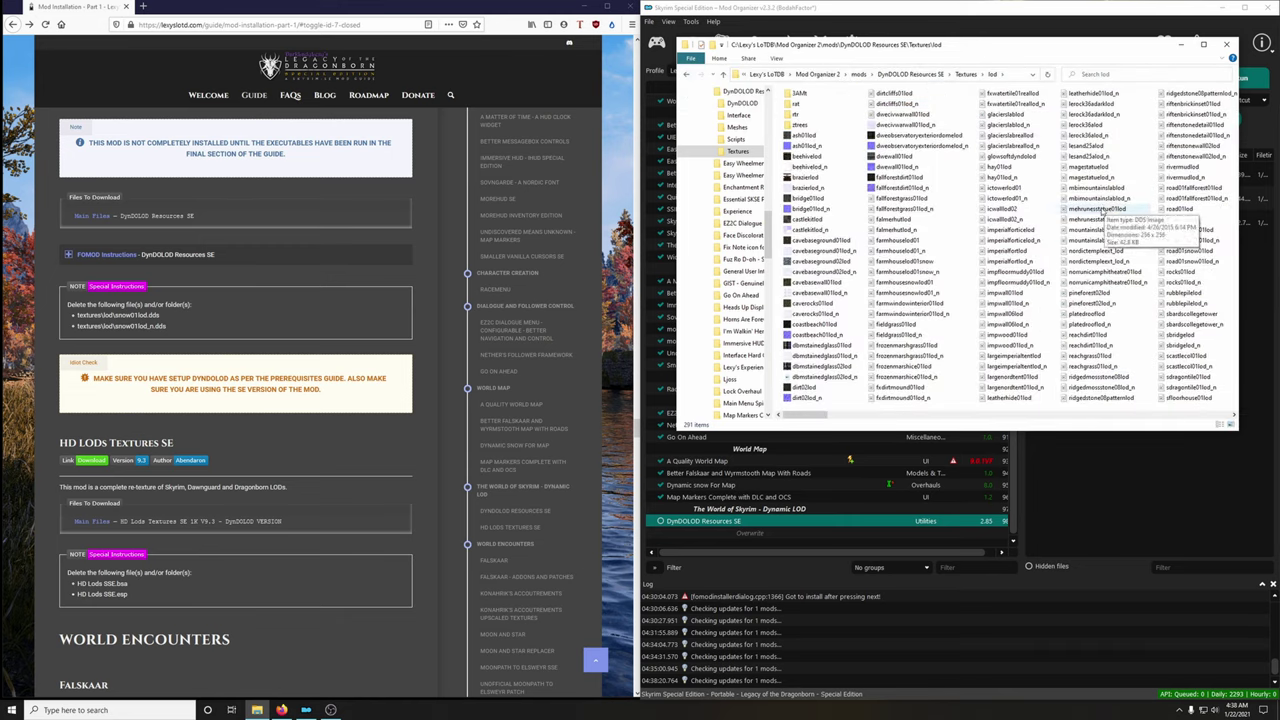
{"action": "scroll", "coordinate": [1100, 230], "scroll_direction": "down", "scroll_amount": 5}
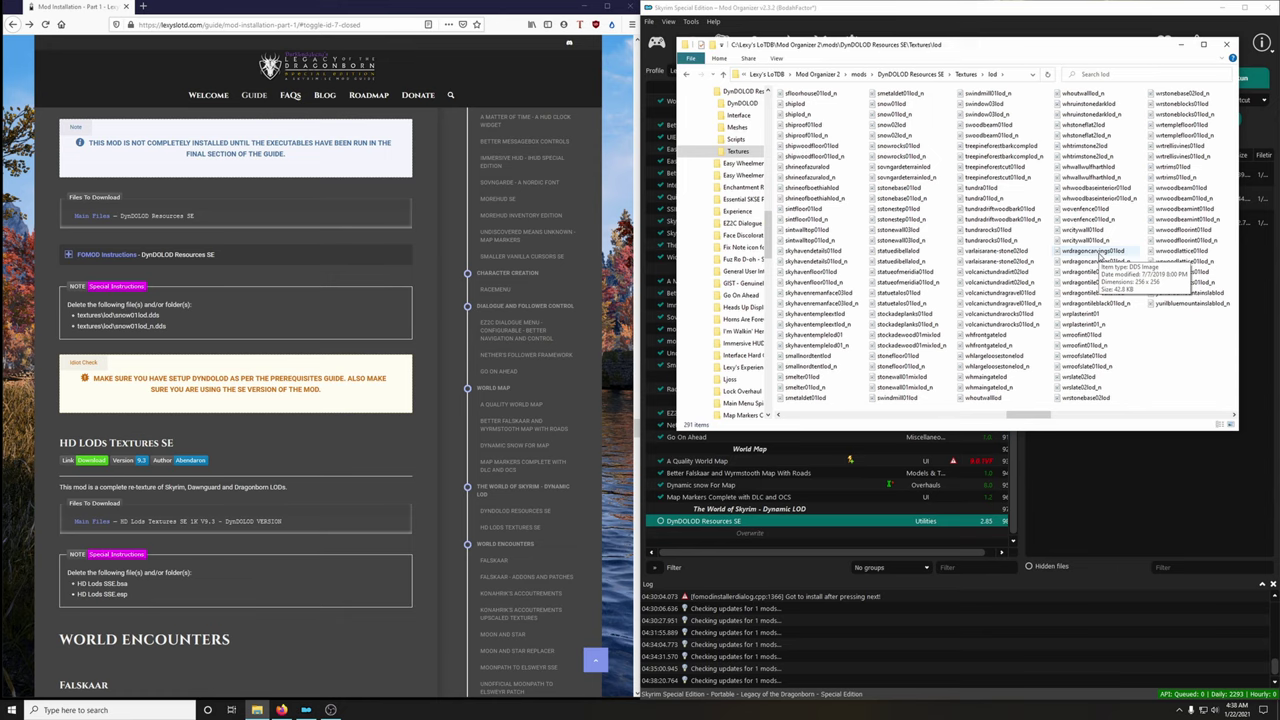
{"action": "scroll", "coordinate": [1097, 257], "scroll_direction": "up", "scroll_amount": 1}
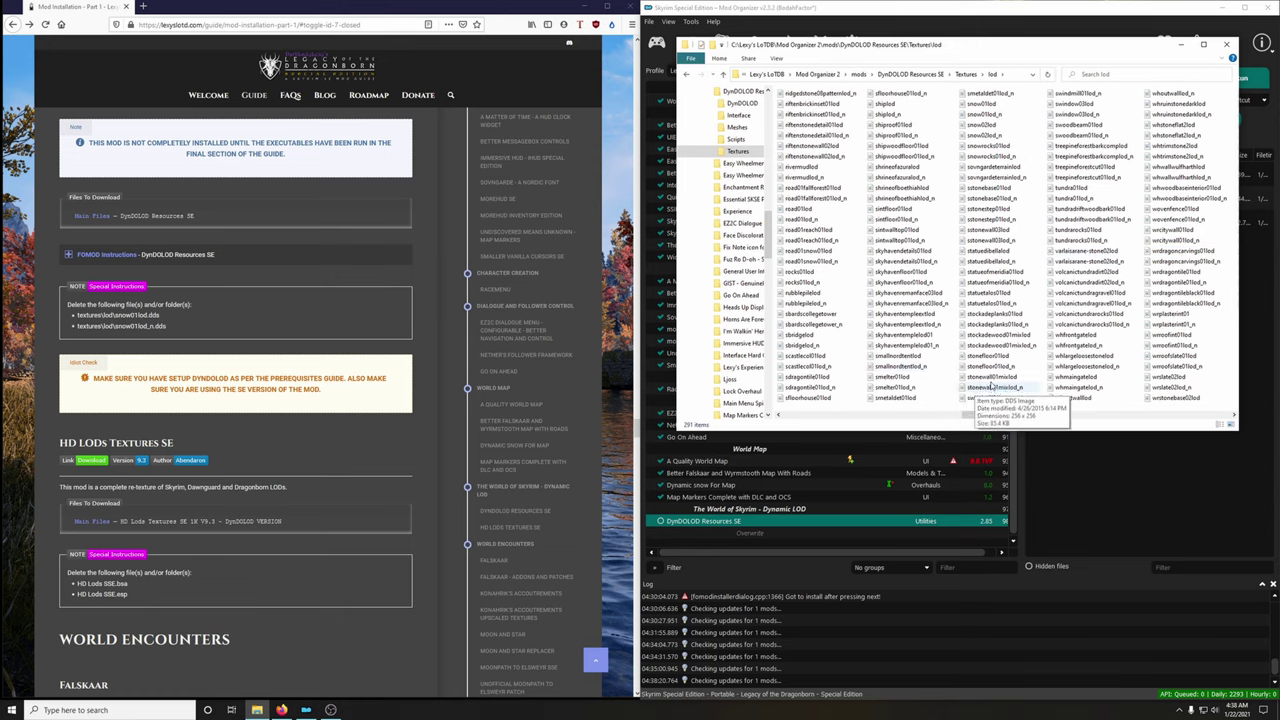
{"action": "left_click", "coordinate": [986, 103]}
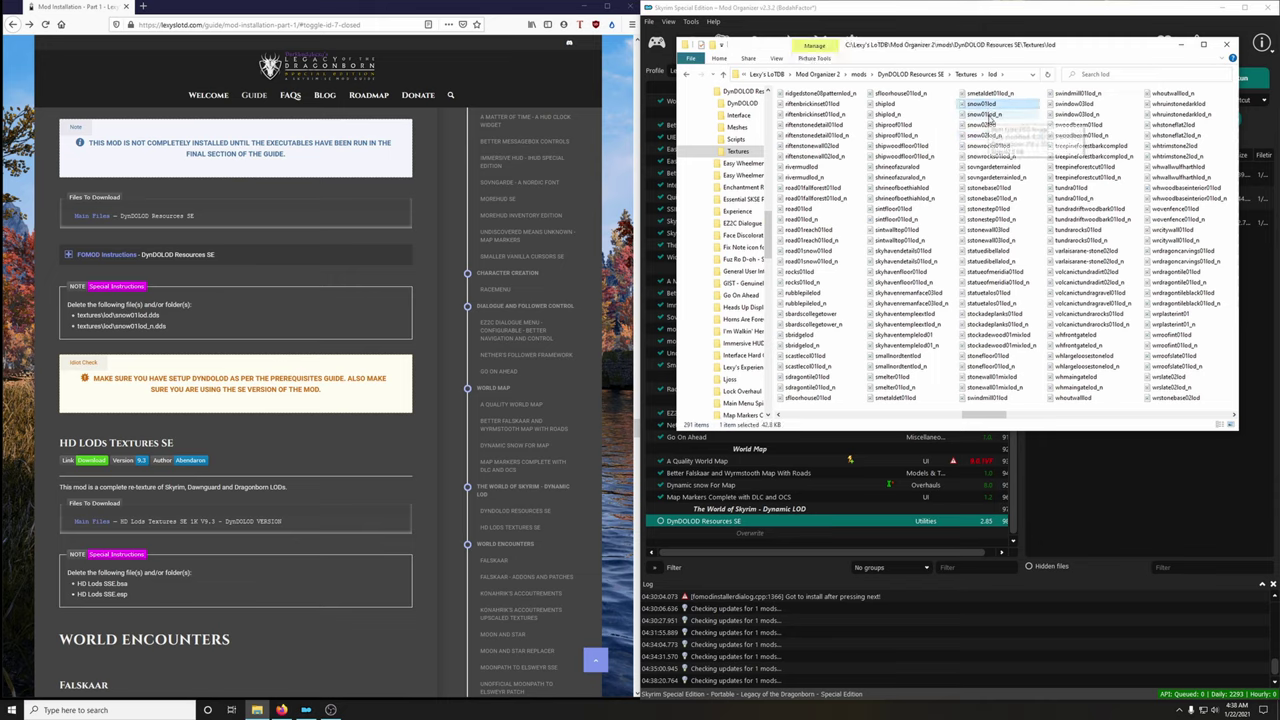
{"action": "left_click", "coordinate": [1000, 116], "text": "ctrl"}
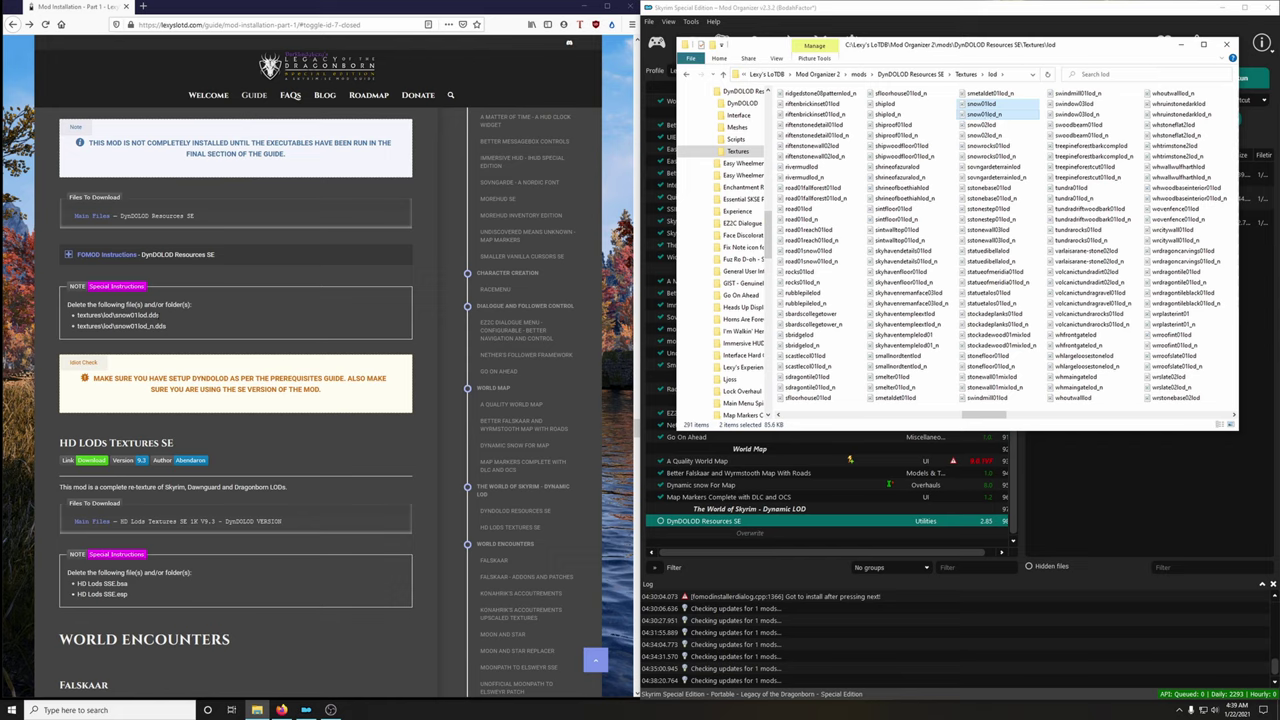
{"action": "left_click", "coordinate": [777, 59]}
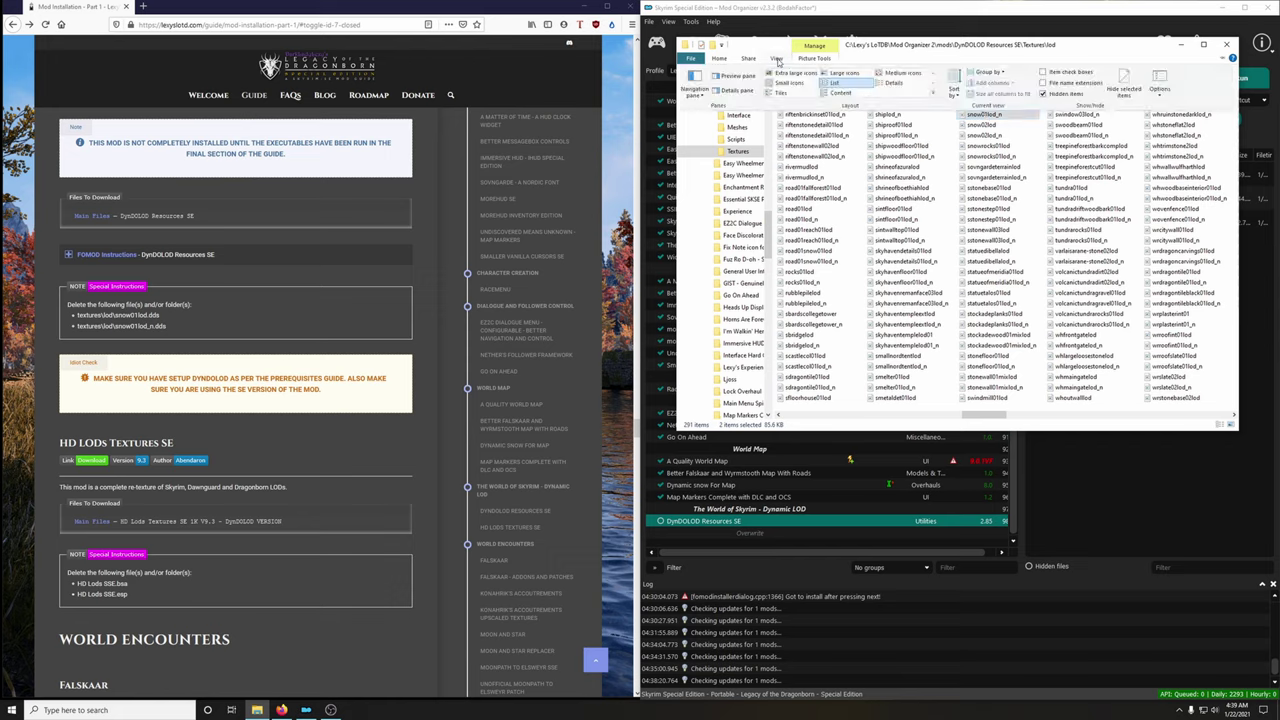
Turn off 'Hide extensions for known file types' in Folder Options
{"action": "left_click", "coordinate": [1163, 84]}
{"action": "left_click", "coordinate": [726, 118]}
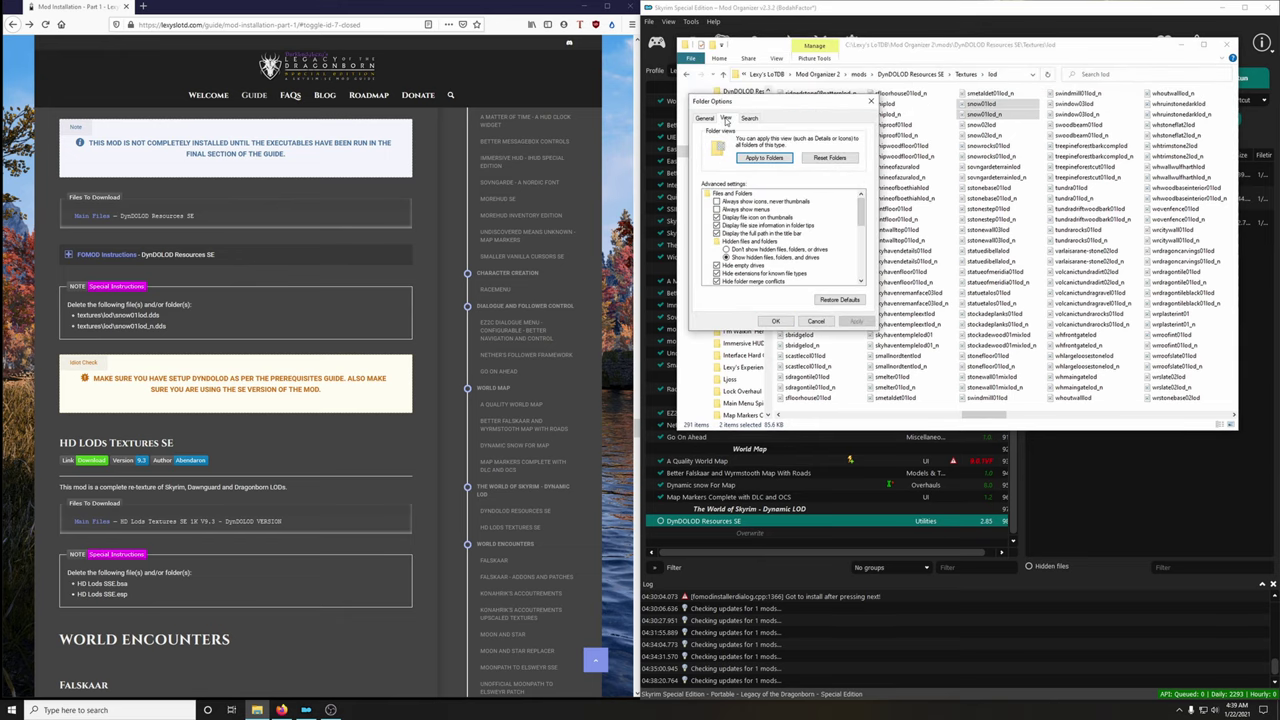
{"action": "scroll", "coordinate": [724, 250], "scroll_direction": "down", "scroll_amount": 1}
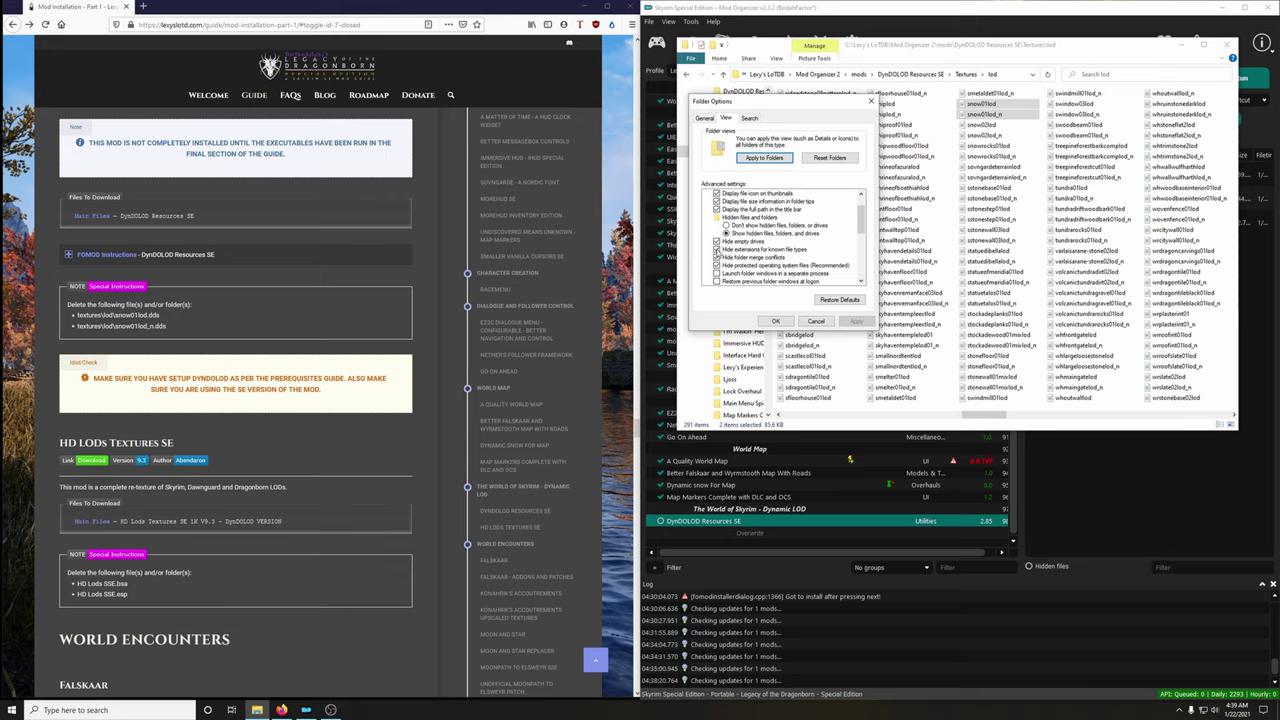
{"action": "left_click", "coordinate": [718, 250]}
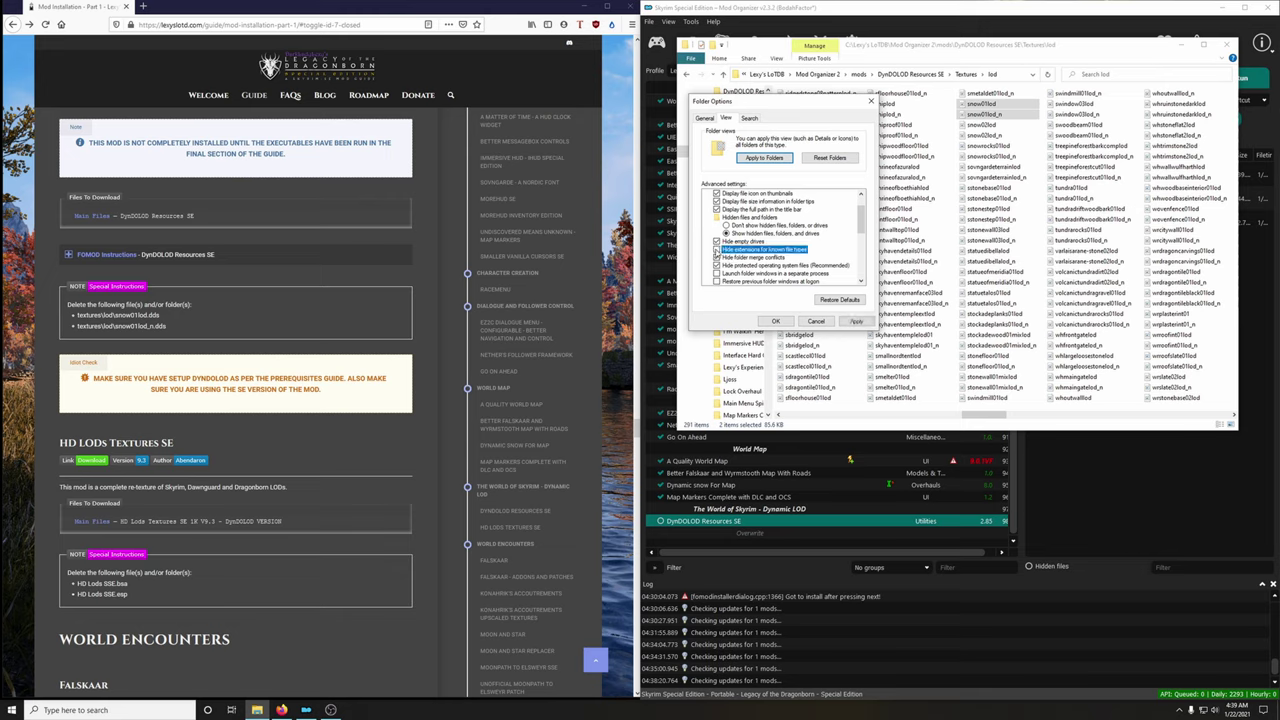
{"action": "left_click", "coordinate": [856, 321]}
{"action": "left_click", "coordinate": [775, 321]}
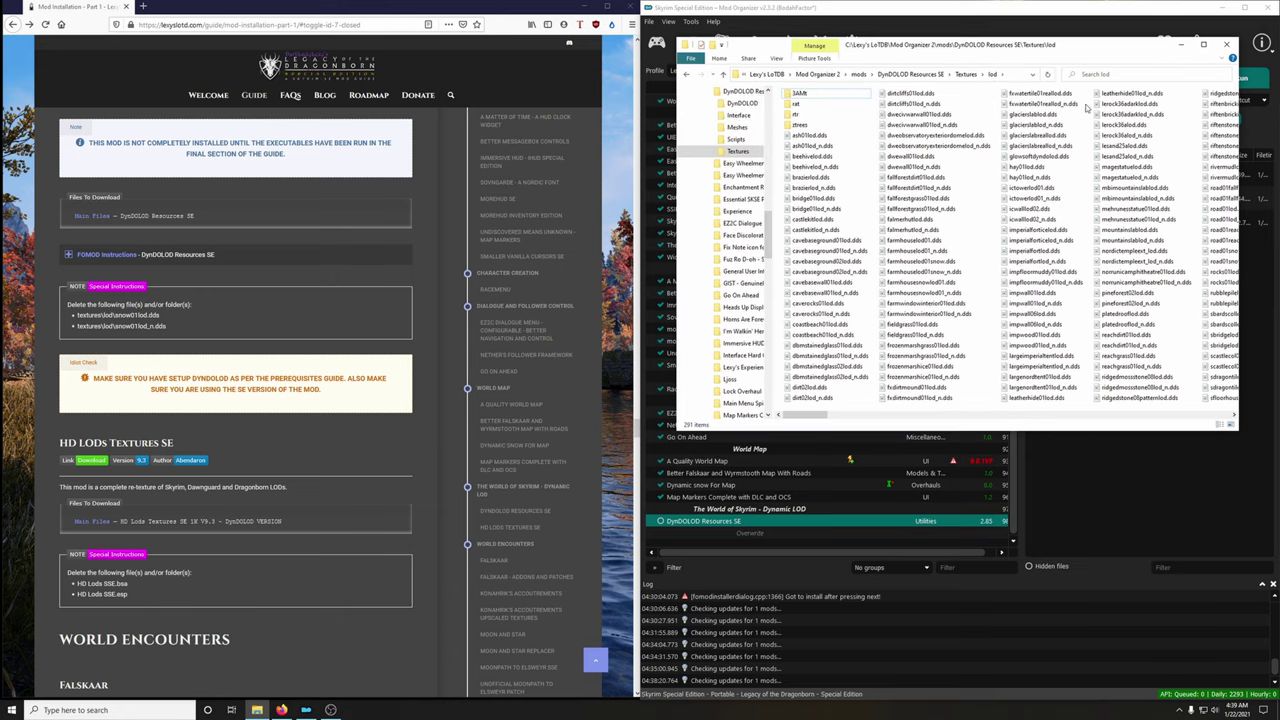
Delete snow01lod.dds and snow01lod_n.dds, then close the Explorer window
{"action": "scroll", "coordinate": [1058, 187], "scroll_direction": "down", "scroll_amount": 5}
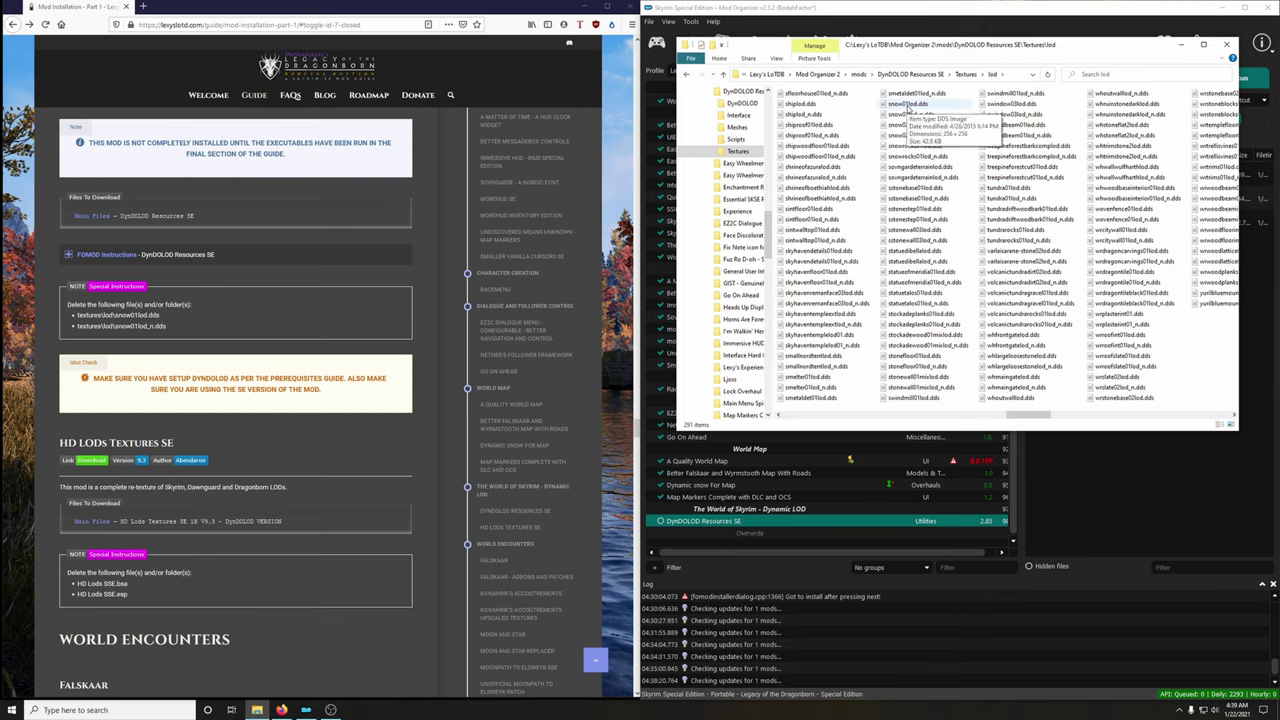
{"action": "left_click", "coordinate": [916, 106]}
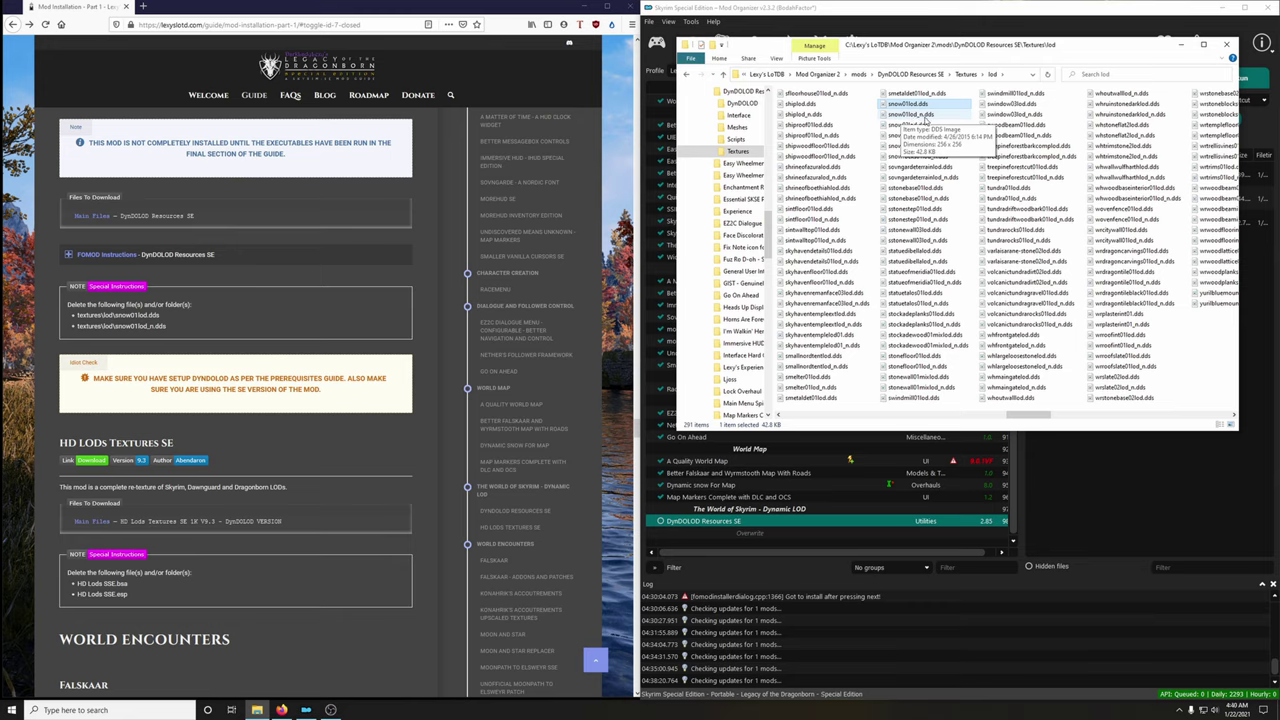
{"action": "left_click", "coordinate": [912, 114], "text": "shift"}
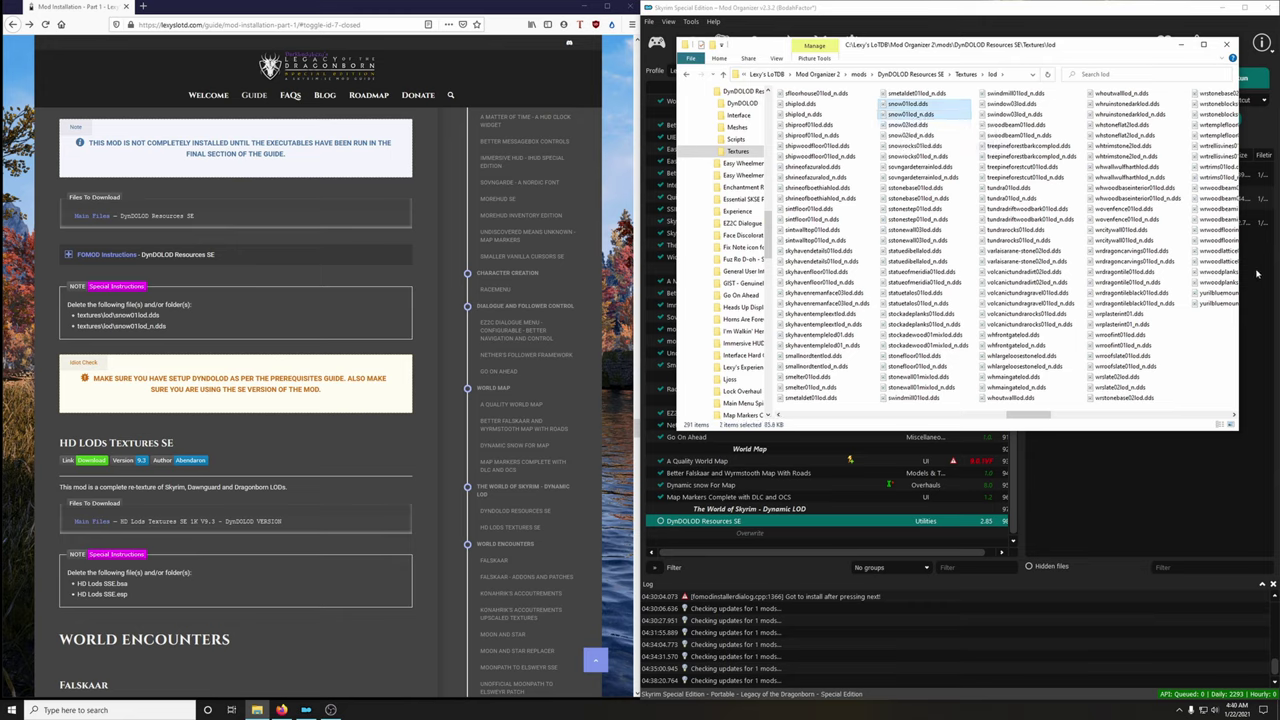
{"action": "right_click", "coordinate": [943, 118]}
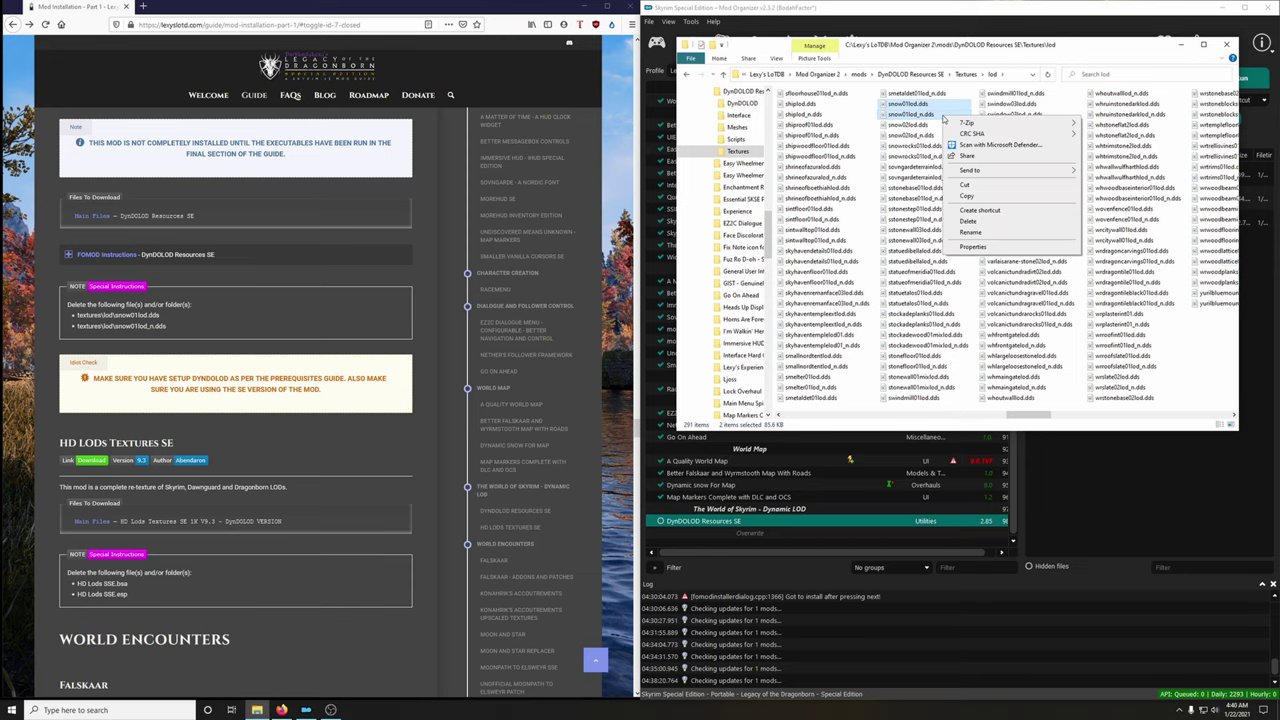
{"action": "left_click", "coordinate": [968, 221]}
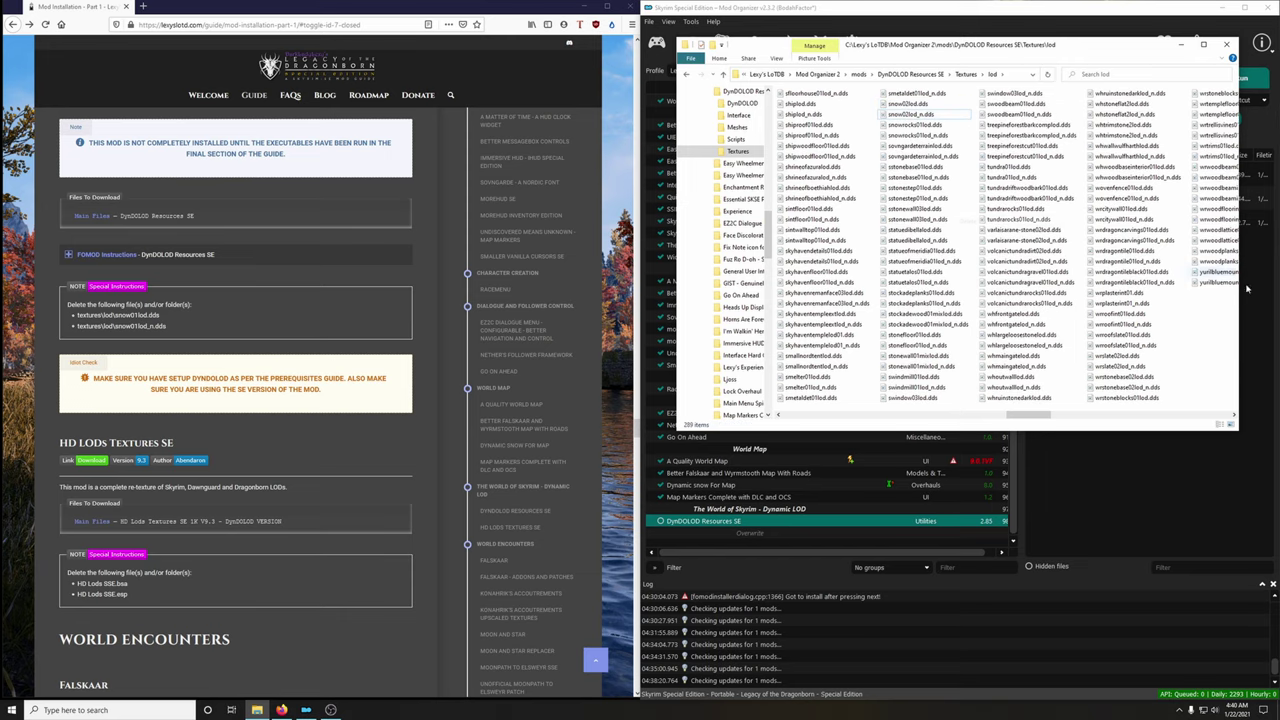
{"action": "left_click", "coordinate": [1228, 46]}
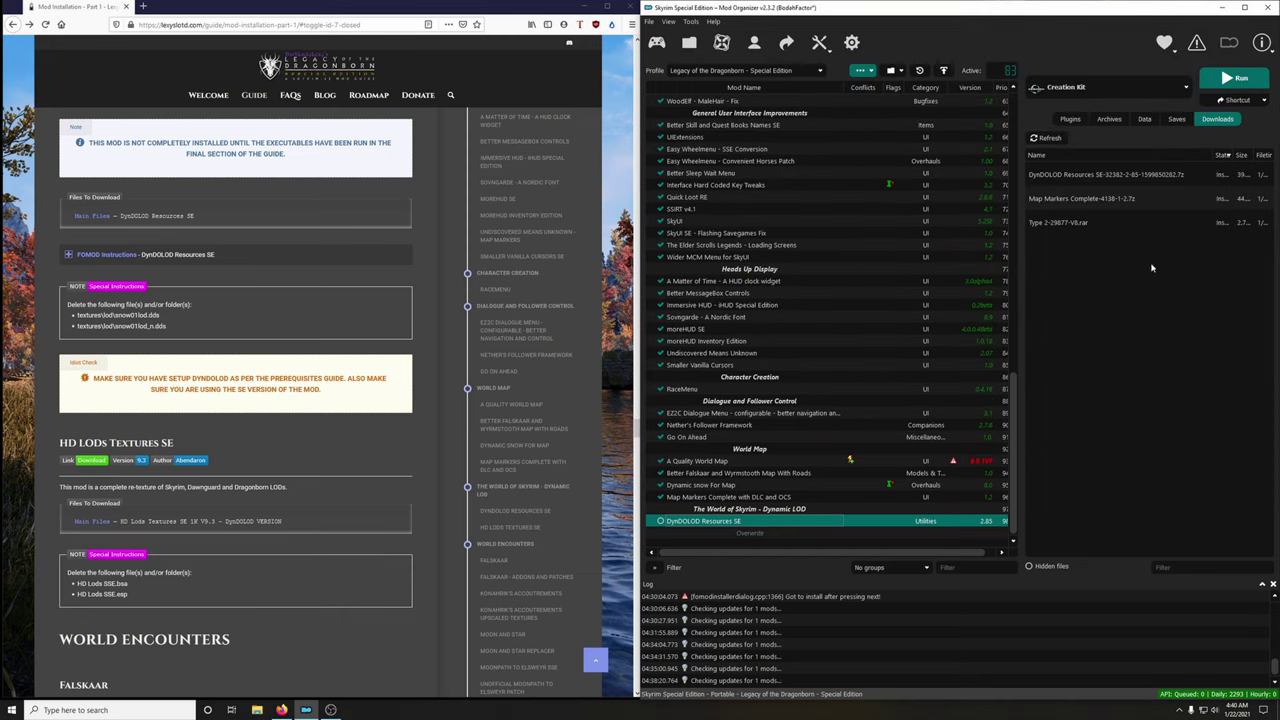
Tick DynDOLOD Resources SE in the mod list and find HD LODs Textures SE in the guide
{"action": "left_click", "coordinate": [661, 522]}
{"action": "scroll", "coordinate": [332, 433], "scroll_direction": "down", "scroll_amount": 2}
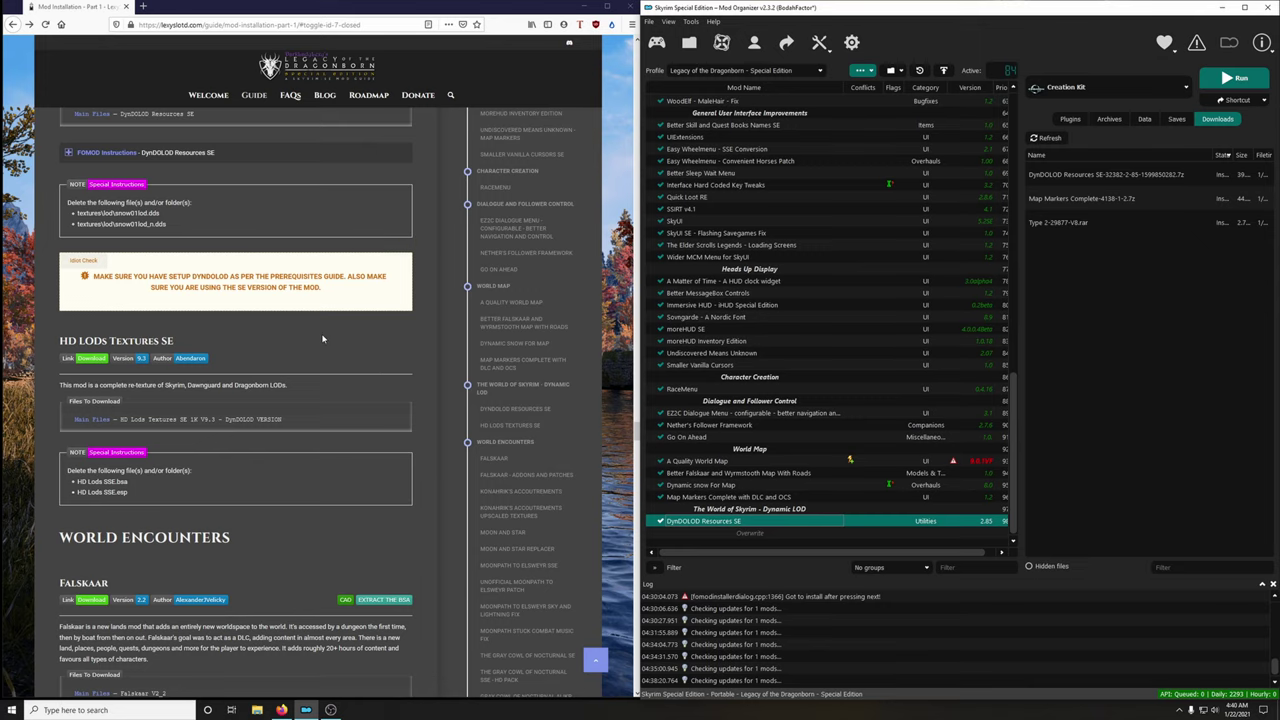
{"action": "scroll", "coordinate": [337, 336], "scroll_direction": "down", "scroll_amount": 2}
{"action": "scroll", "coordinate": [337, 336], "scroll_direction": "up", "scroll_amount": 1}
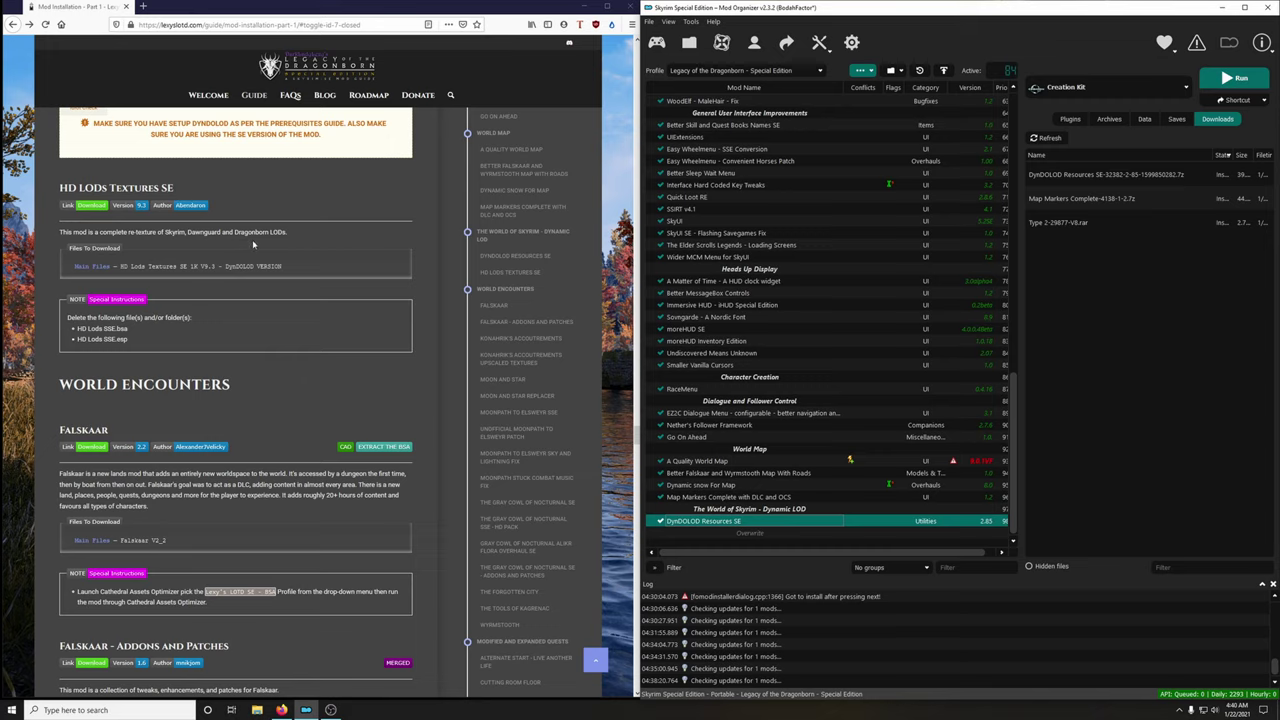
Check the guide's file choice, then send HD LODs Textures SE 1K V9.3 DynDOLOD version to MO2
{"action": "left_click", "coordinate": [91, 205]}
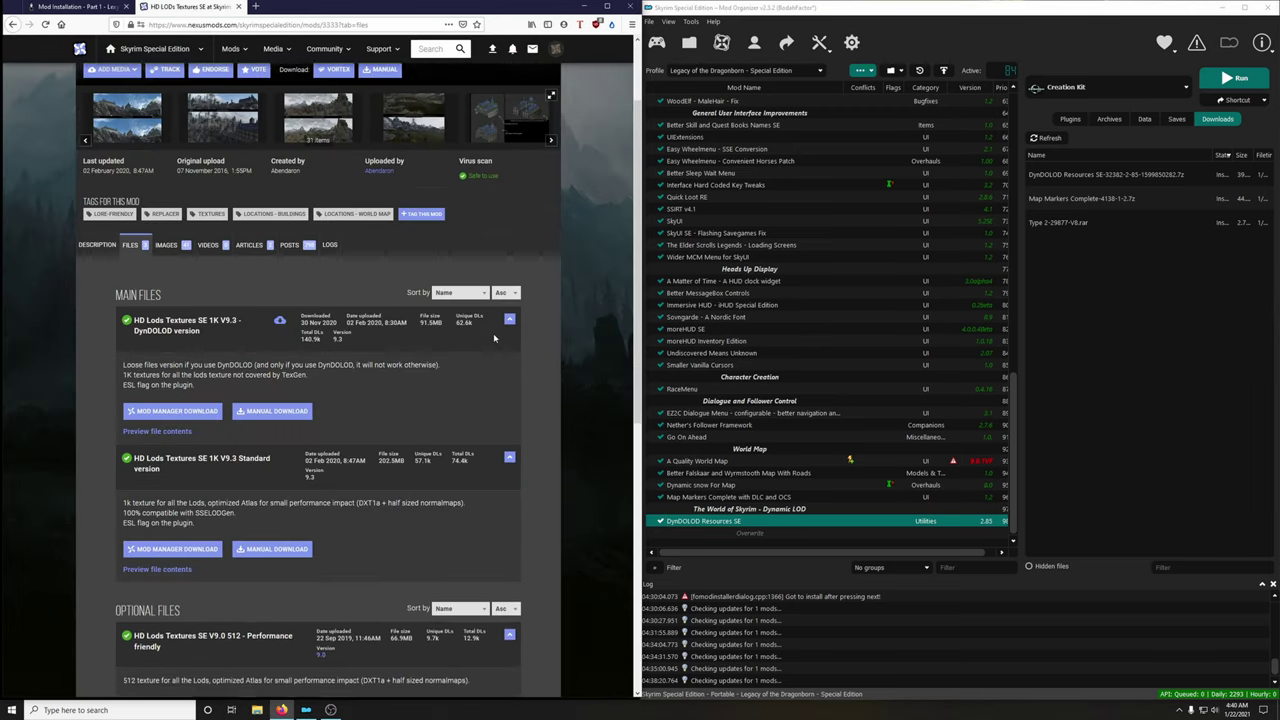
{"action": "left_click", "coordinate": [100, 7]}
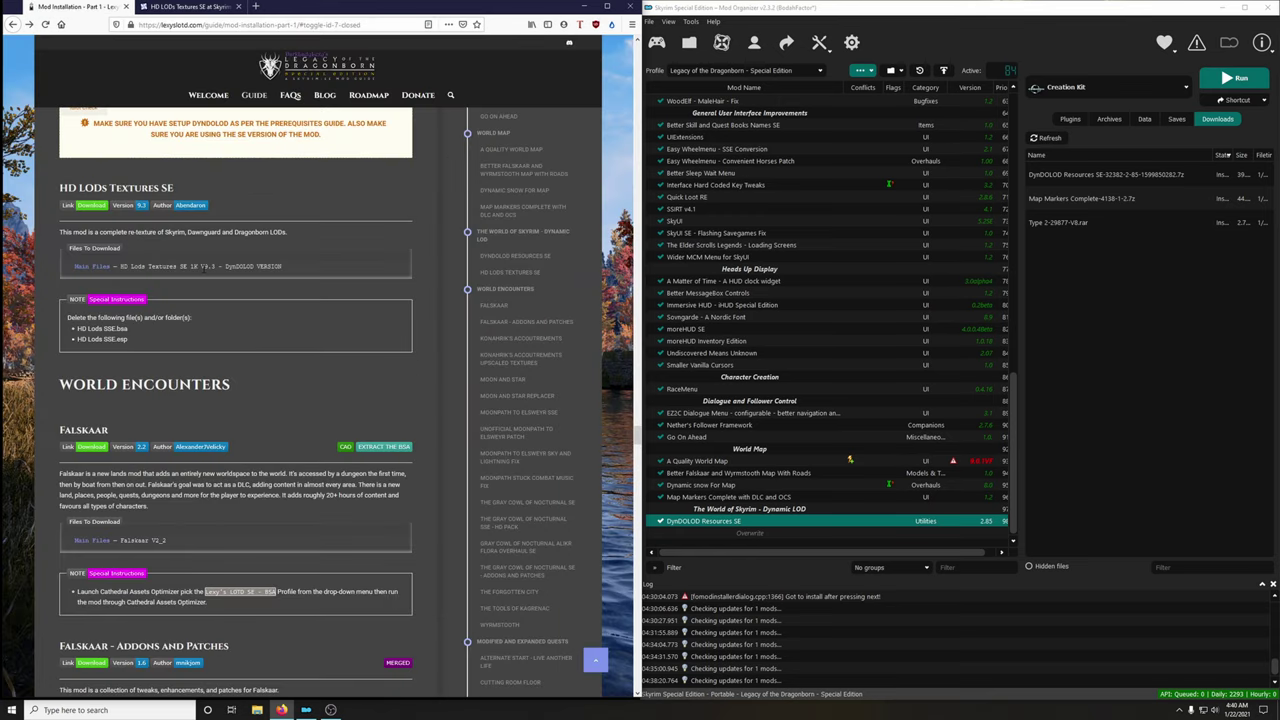
{"action": "left_click", "coordinate": [190, 7]}
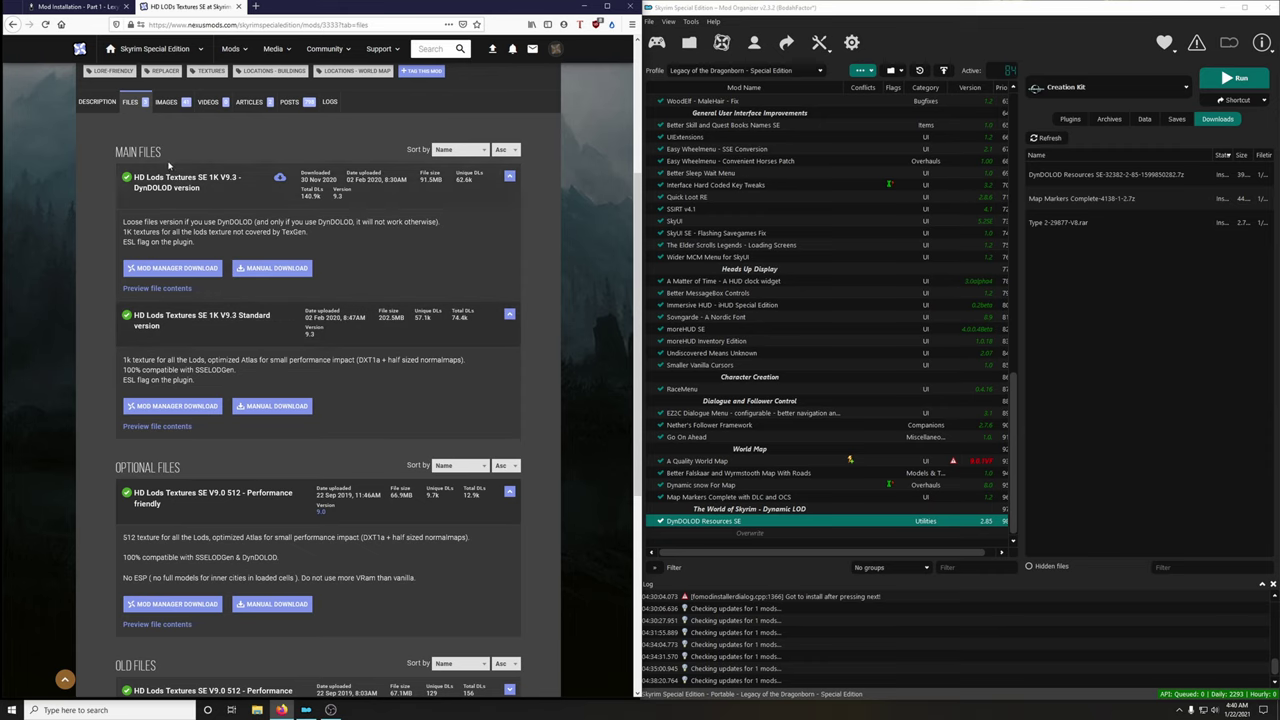
{"action": "left_click", "coordinate": [60, 8]}
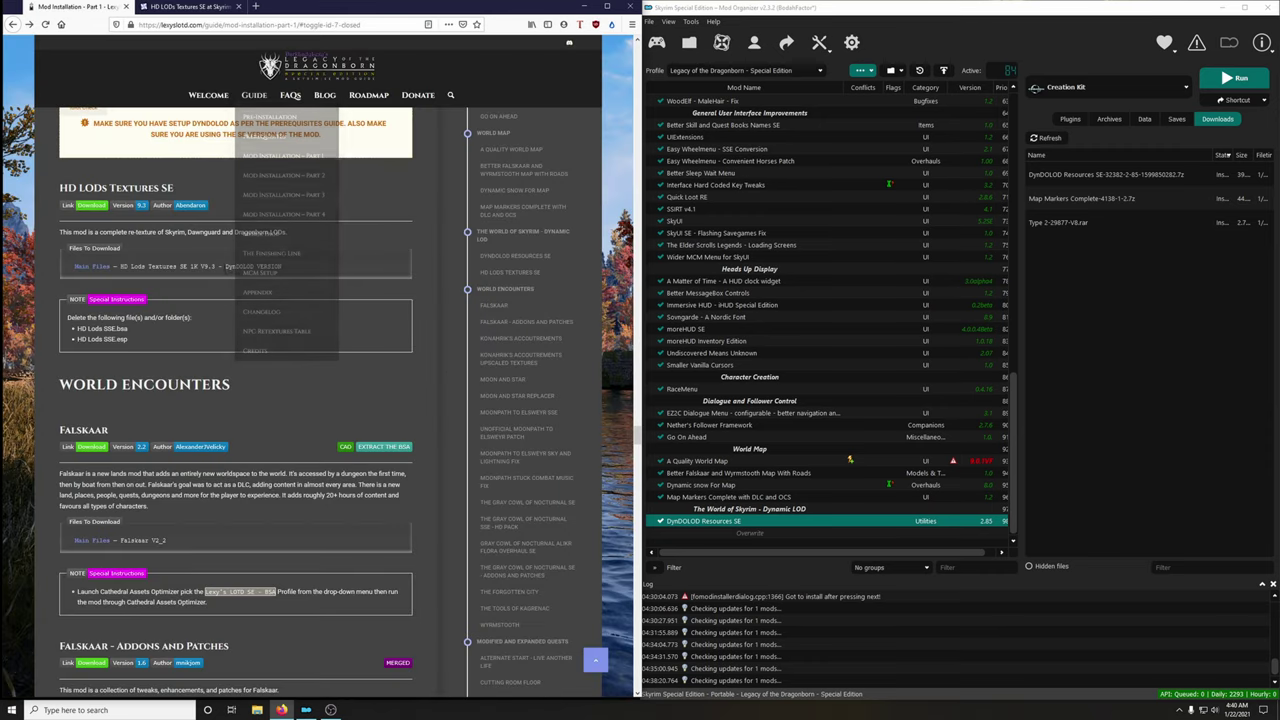
{"action": "left_click", "coordinate": [216, 7]}
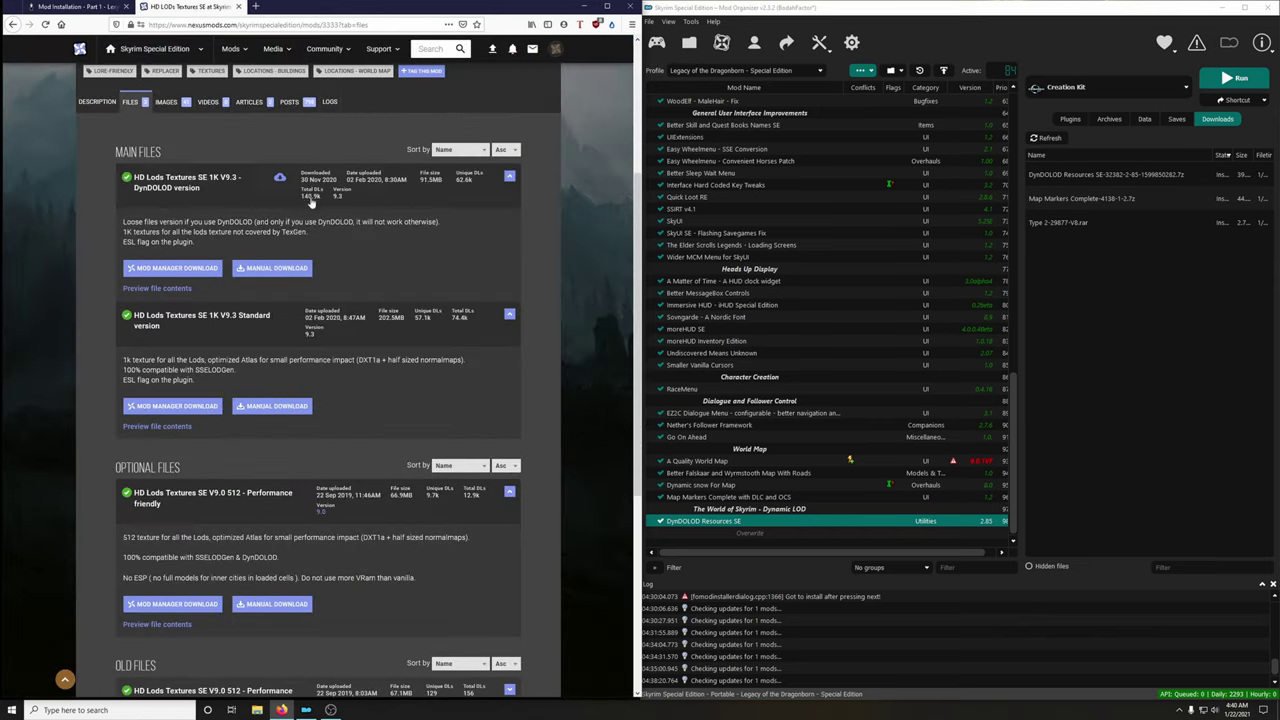
{"action": "left_click", "coordinate": [180, 273]}
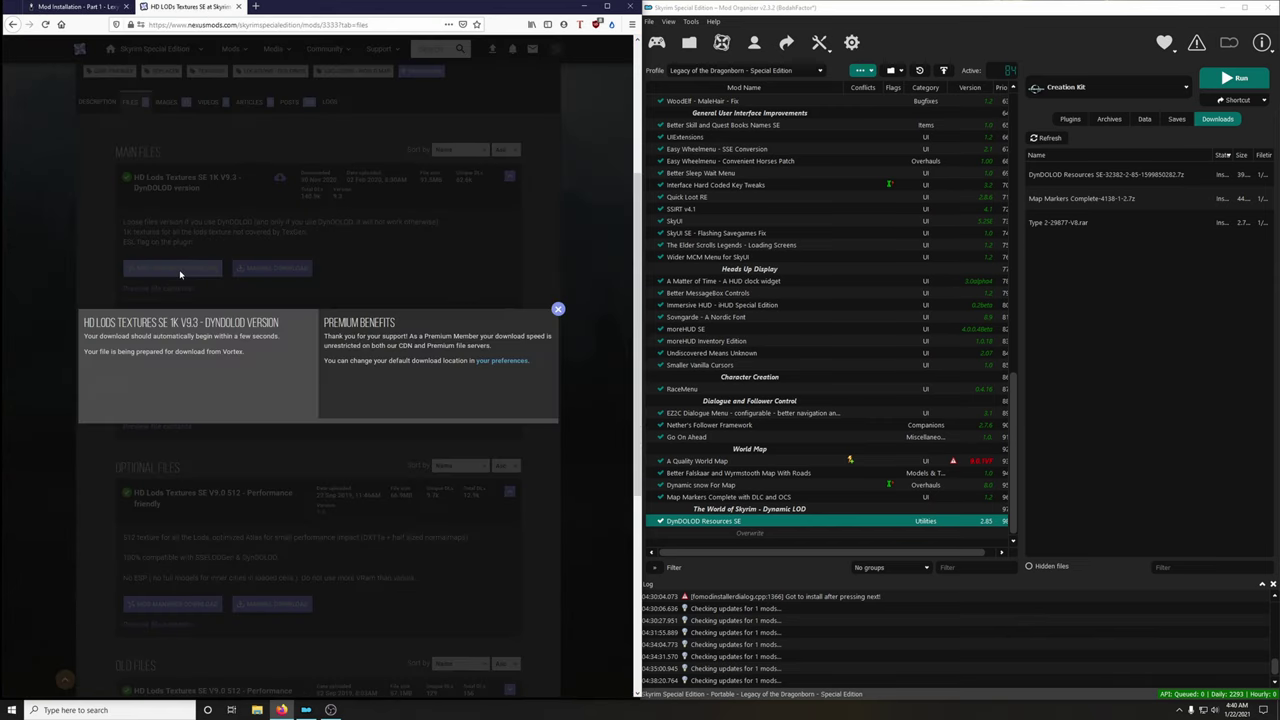
{"action": "left_click", "coordinate": [239, 6]}
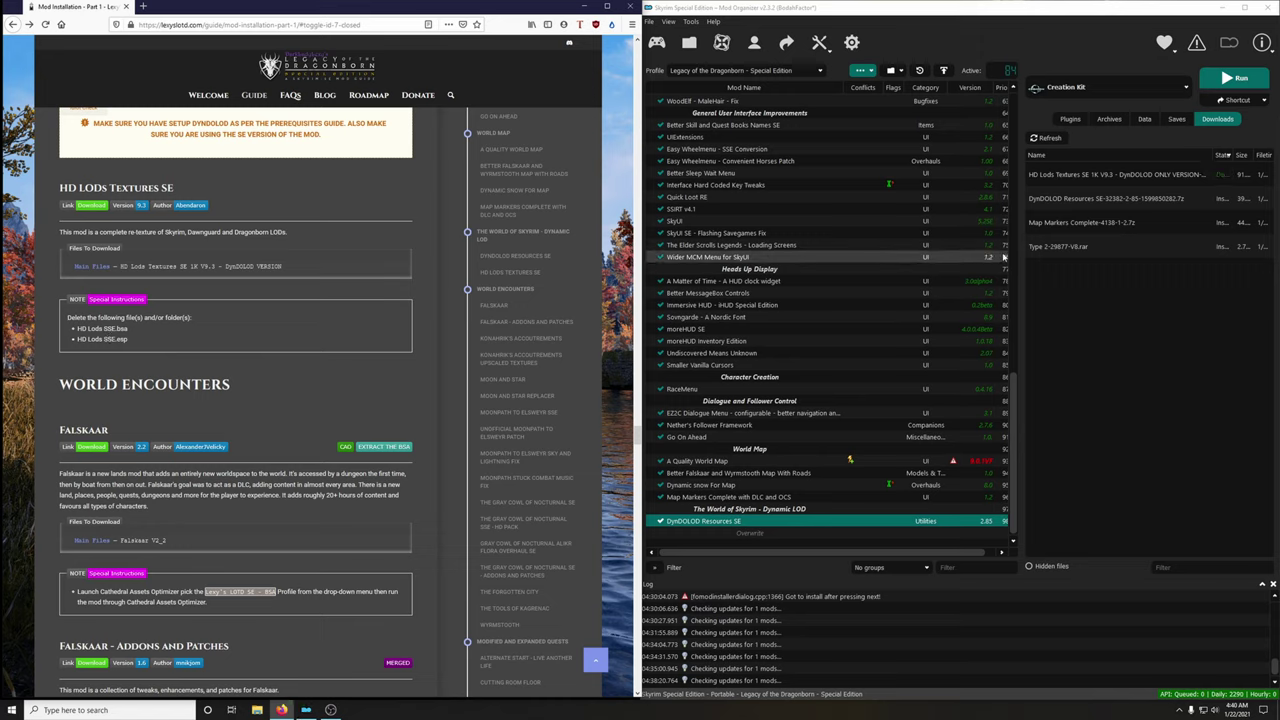
Manually install HD LODs Textures SE without HD Lods SSE.esp and .bsa, then enable it
{"action": "double_click", "coordinate": [1054, 178]}
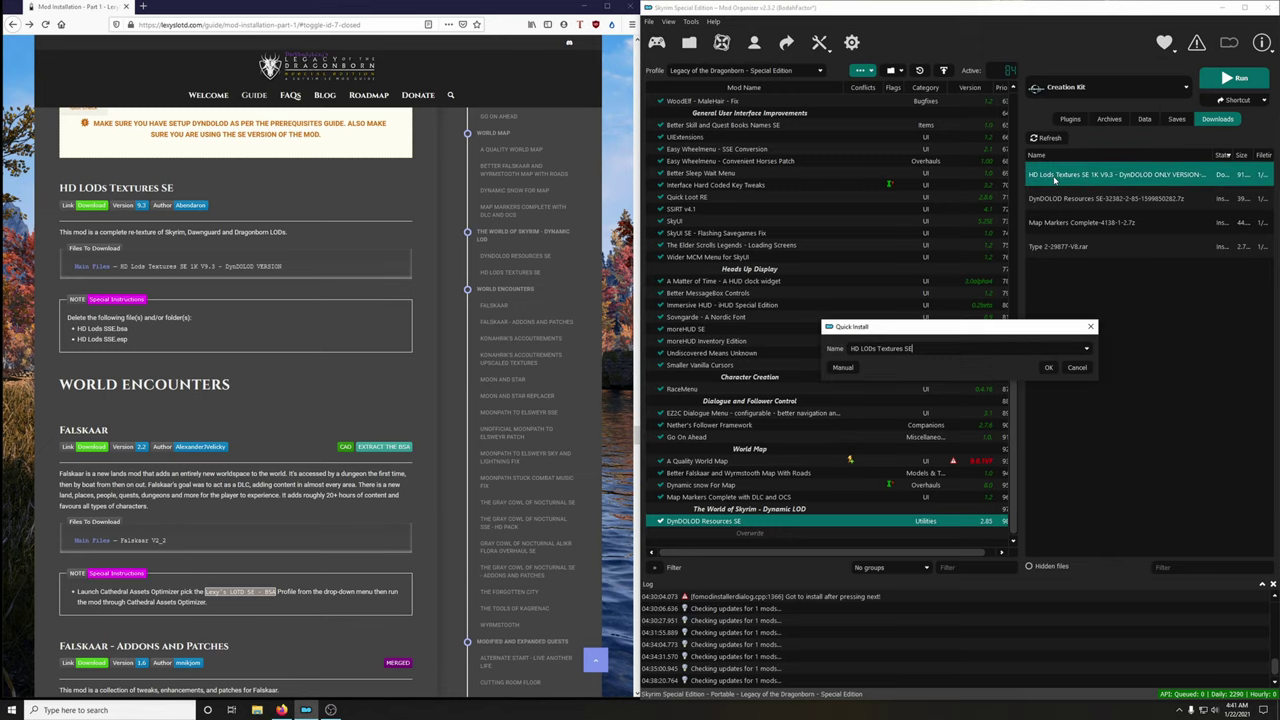
{"action": "left_click", "coordinate": [843, 368]}
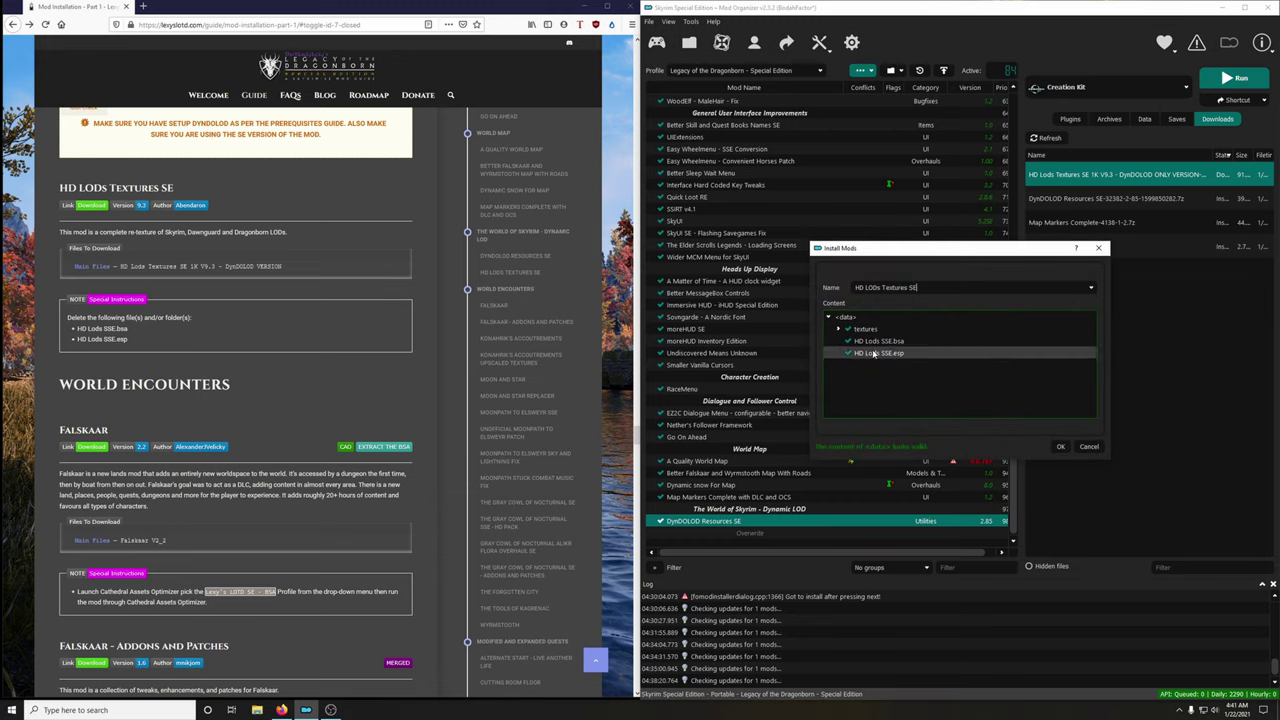
{"action": "left_click", "coordinate": [847, 353]}
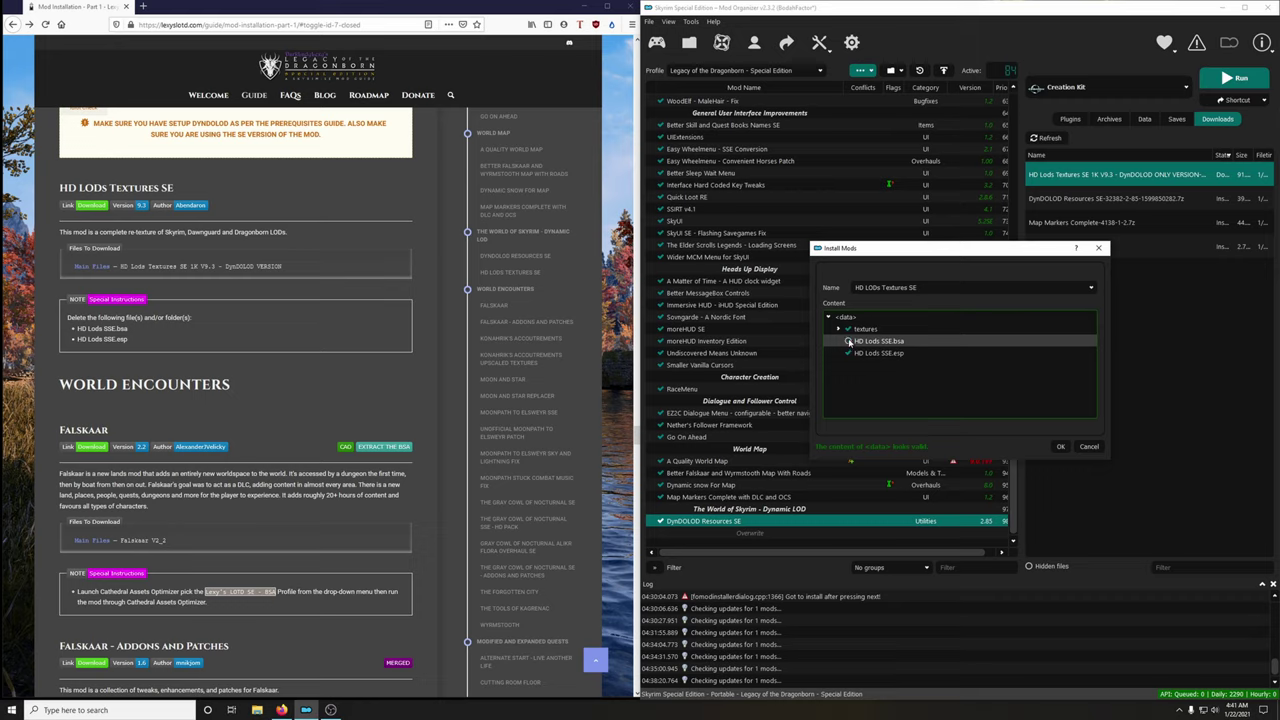
{"action": "left_click", "coordinate": [848, 357]}
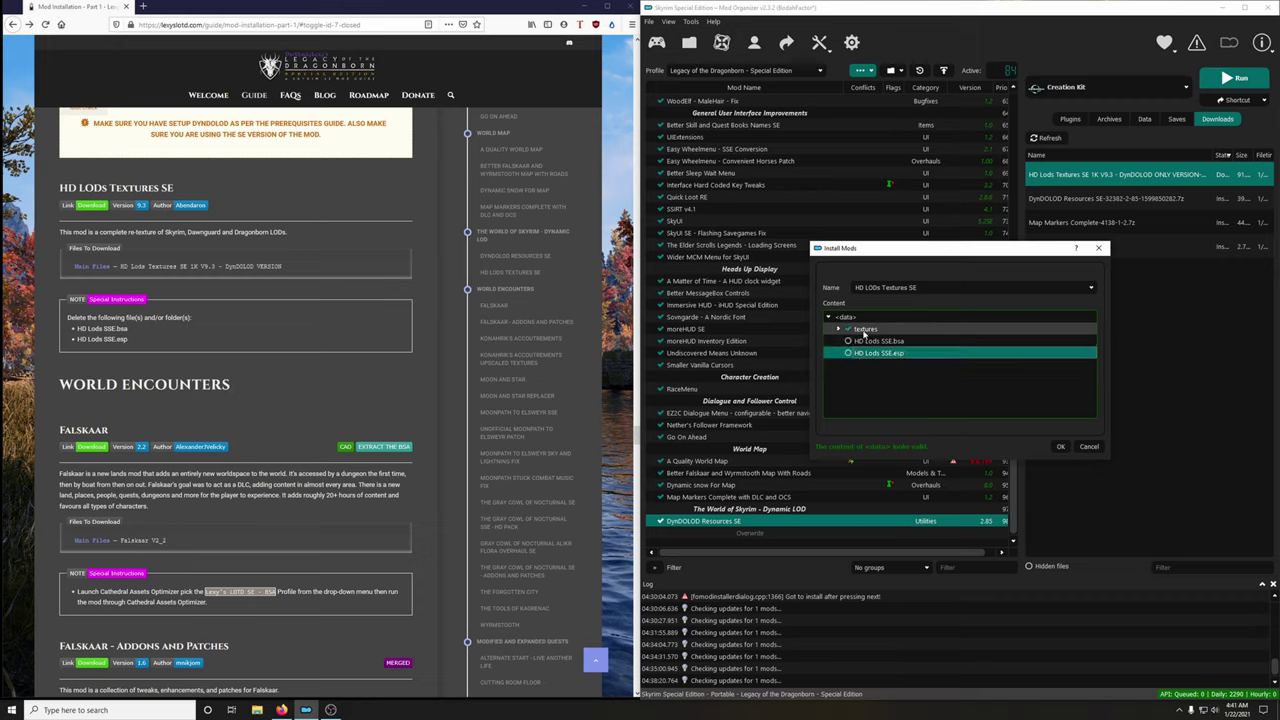
{"action": "left_click", "coordinate": [1060, 446]}
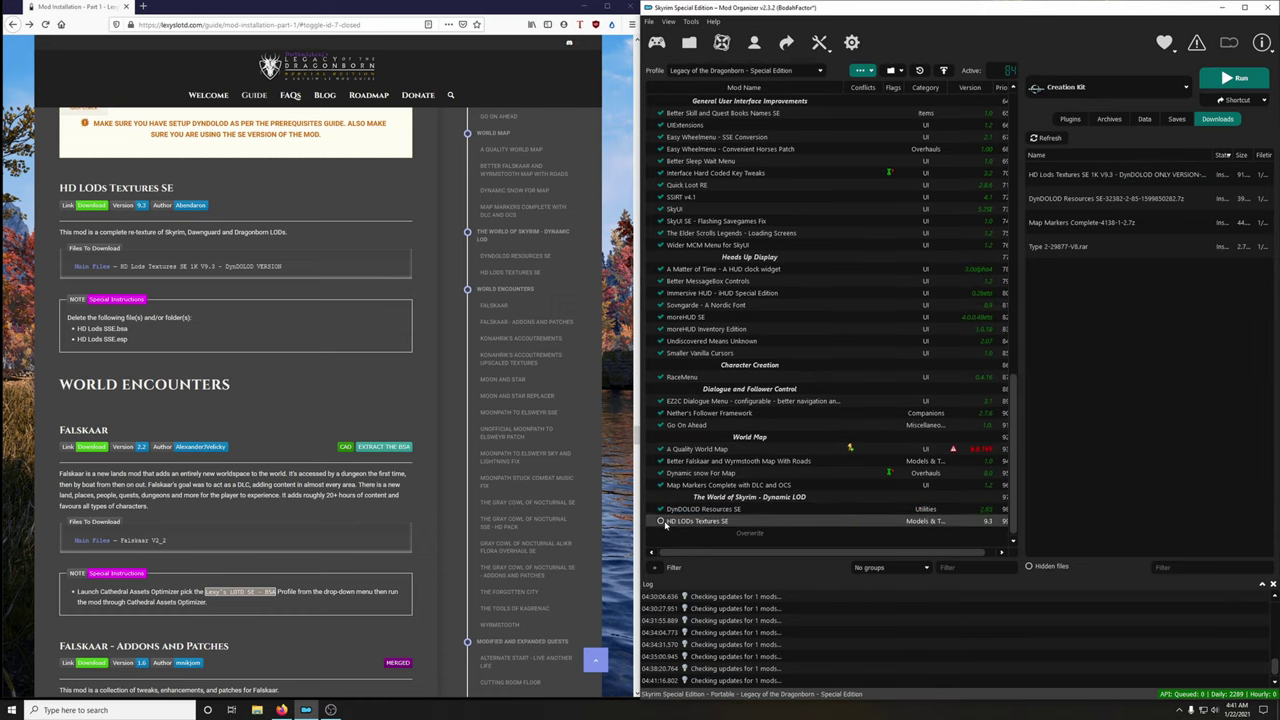
{"action": "left_click", "coordinate": [661, 521]}
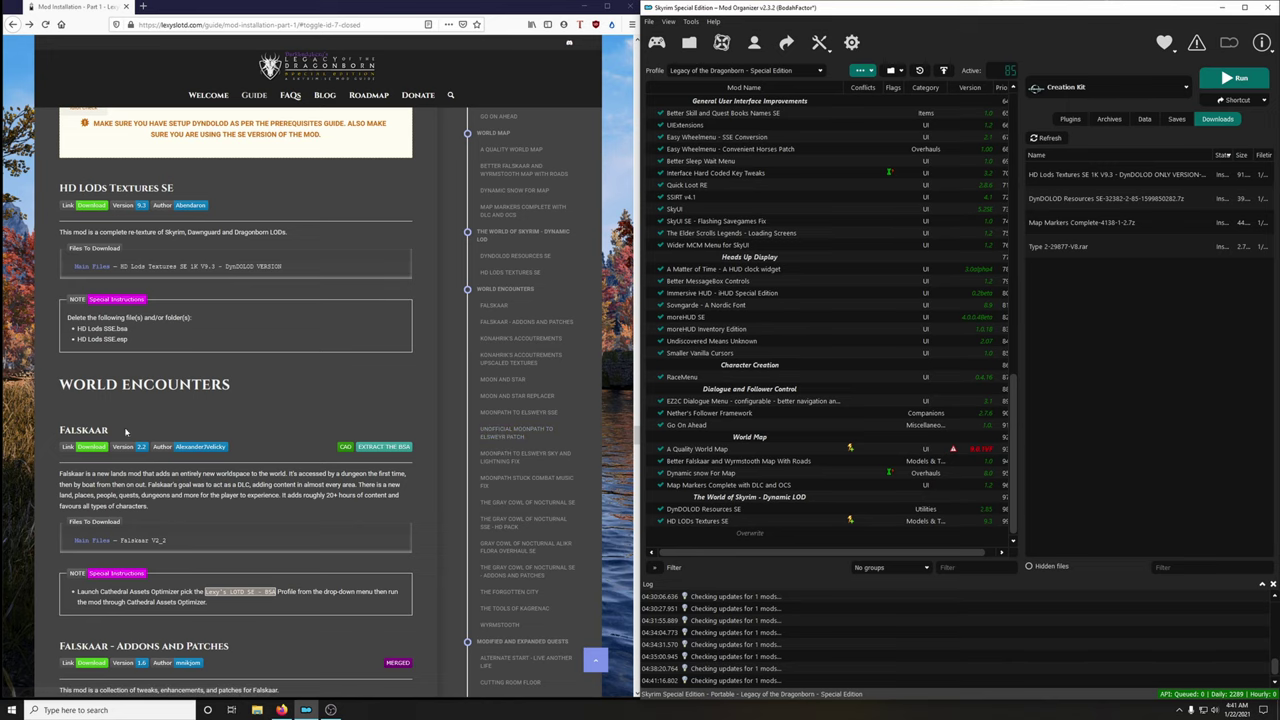
Open Falskaar from the guide and send its V2_2 main file to Mod Organizer 2
{"action": "scroll", "coordinate": [125, 432], "scroll_direction": "down", "scroll_amount": 5}
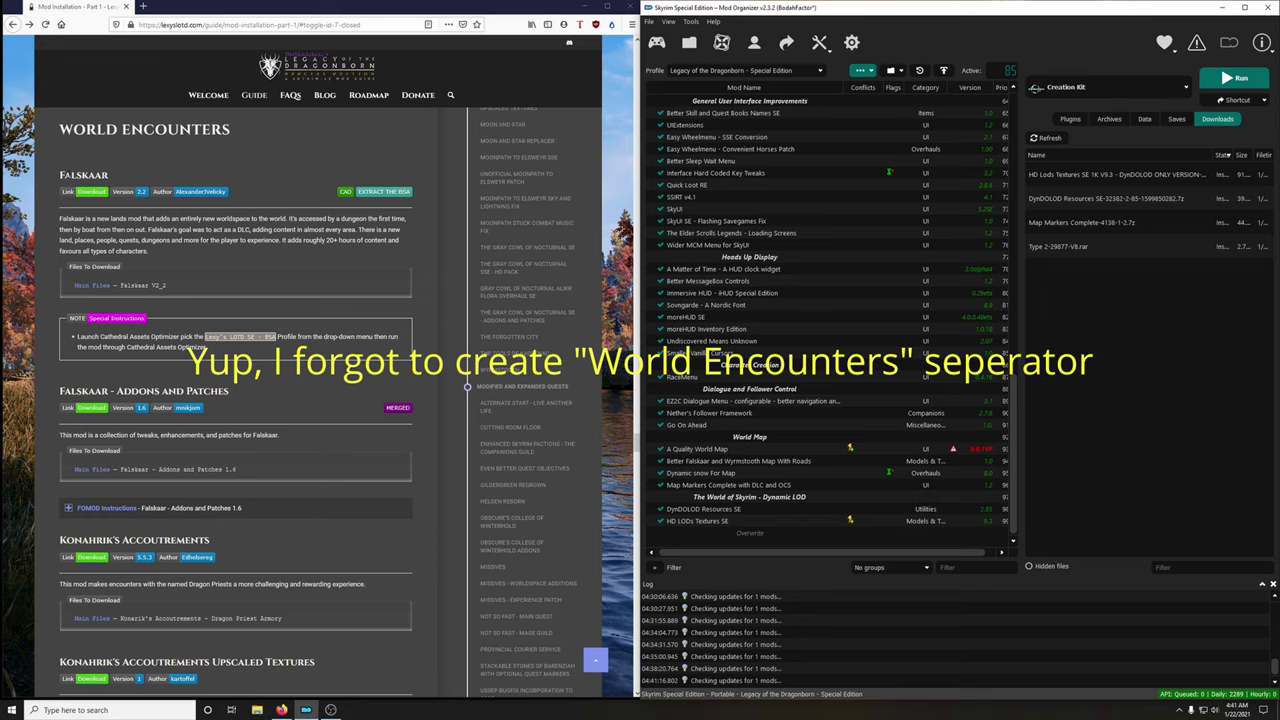
{"action": "left_click", "coordinate": [89, 197]}
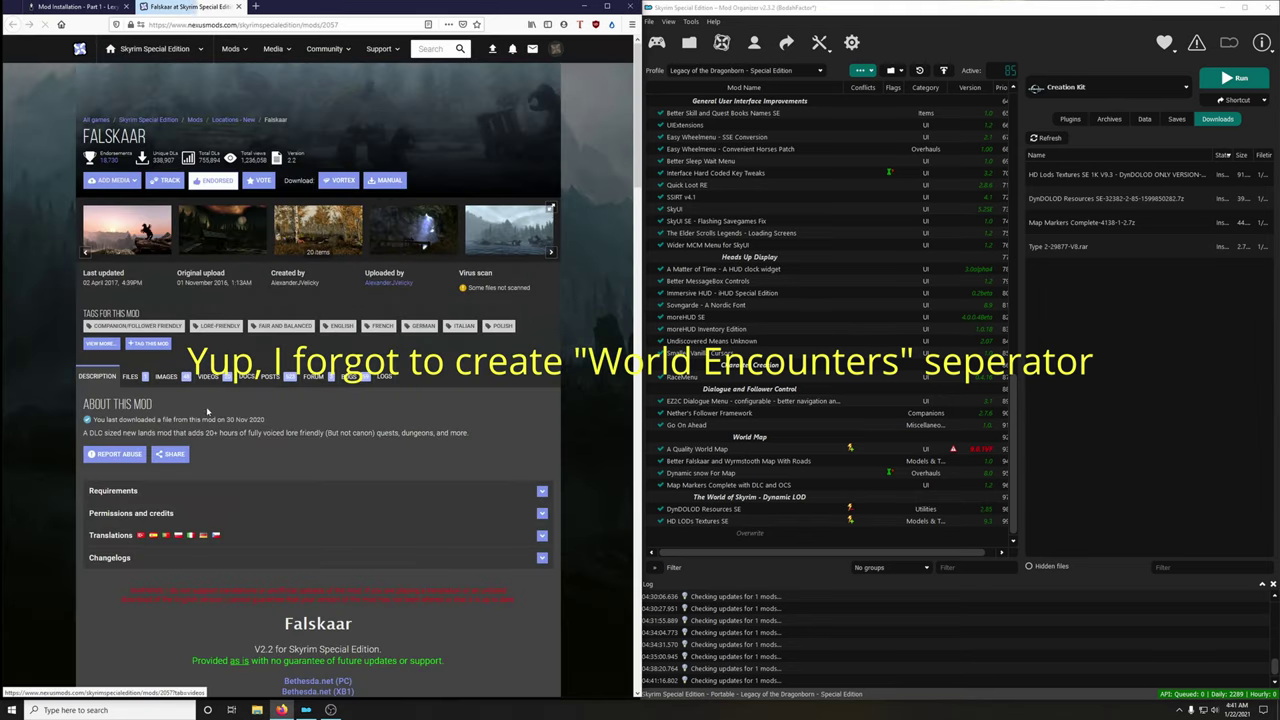
{"action": "left_click", "coordinate": [130, 376]}
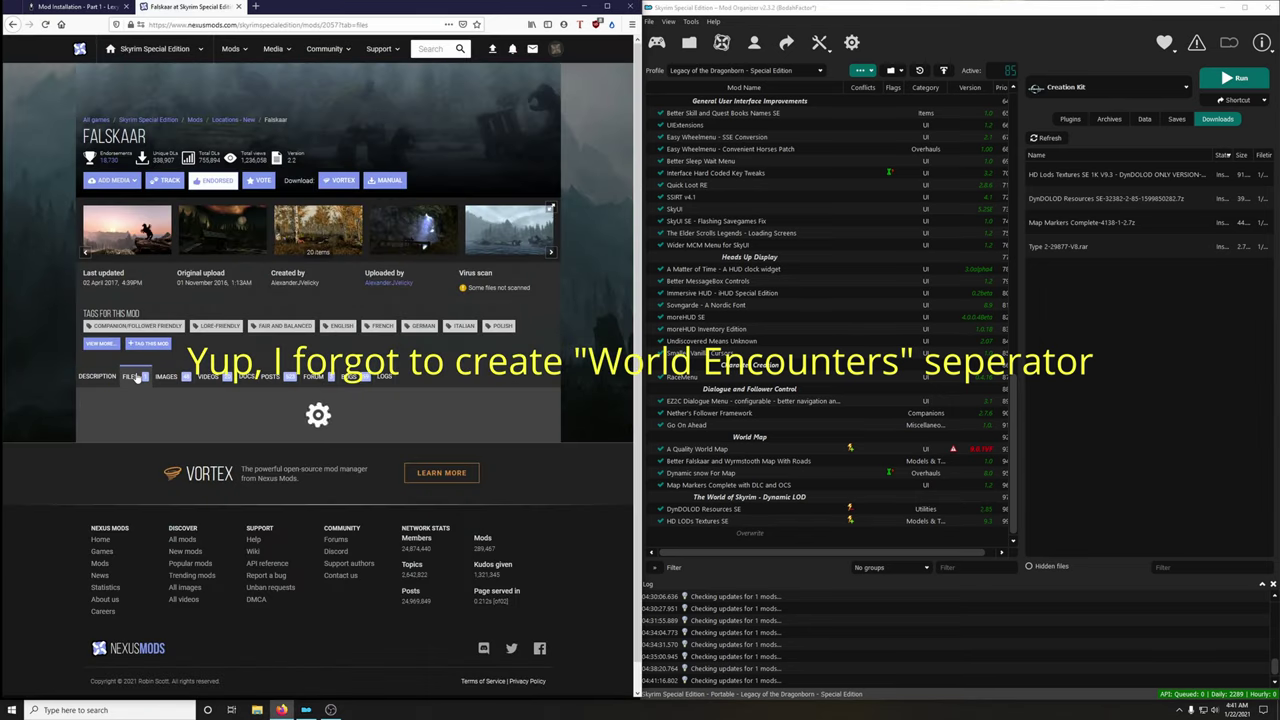
{"action": "left_click", "coordinate": [190, 506]}
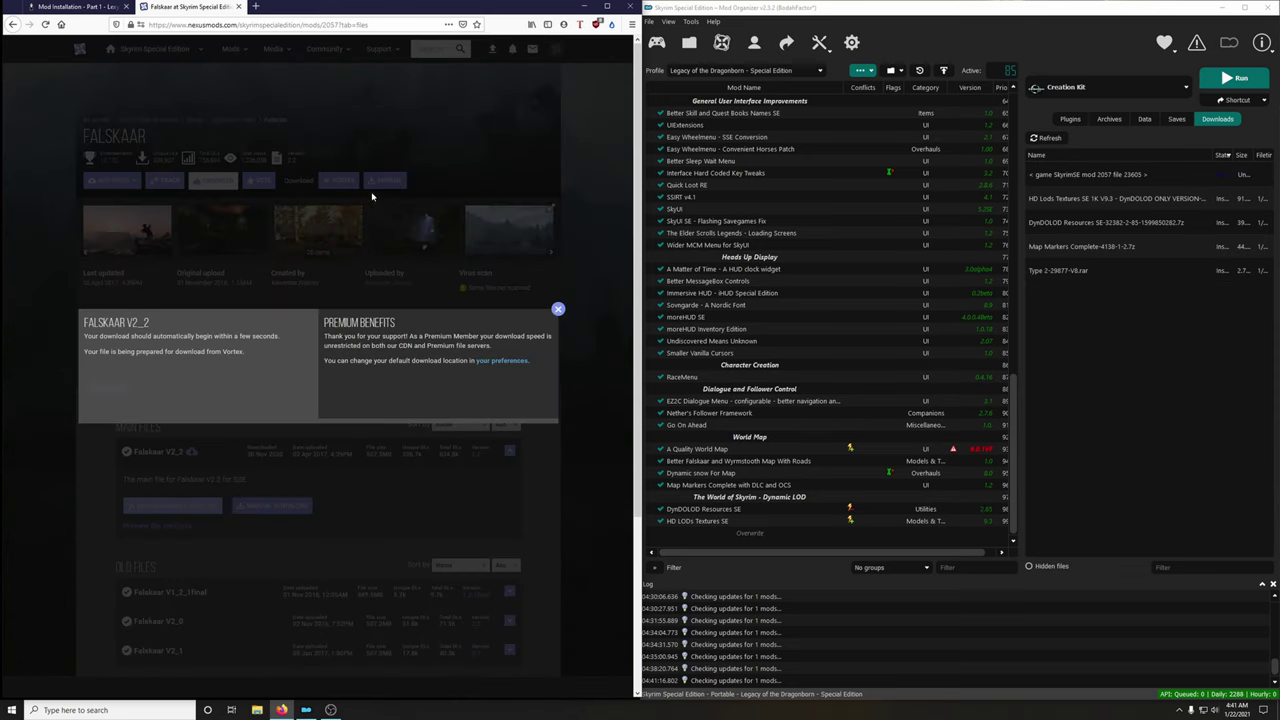
{"action": "left_click", "coordinate": [247, 7]}
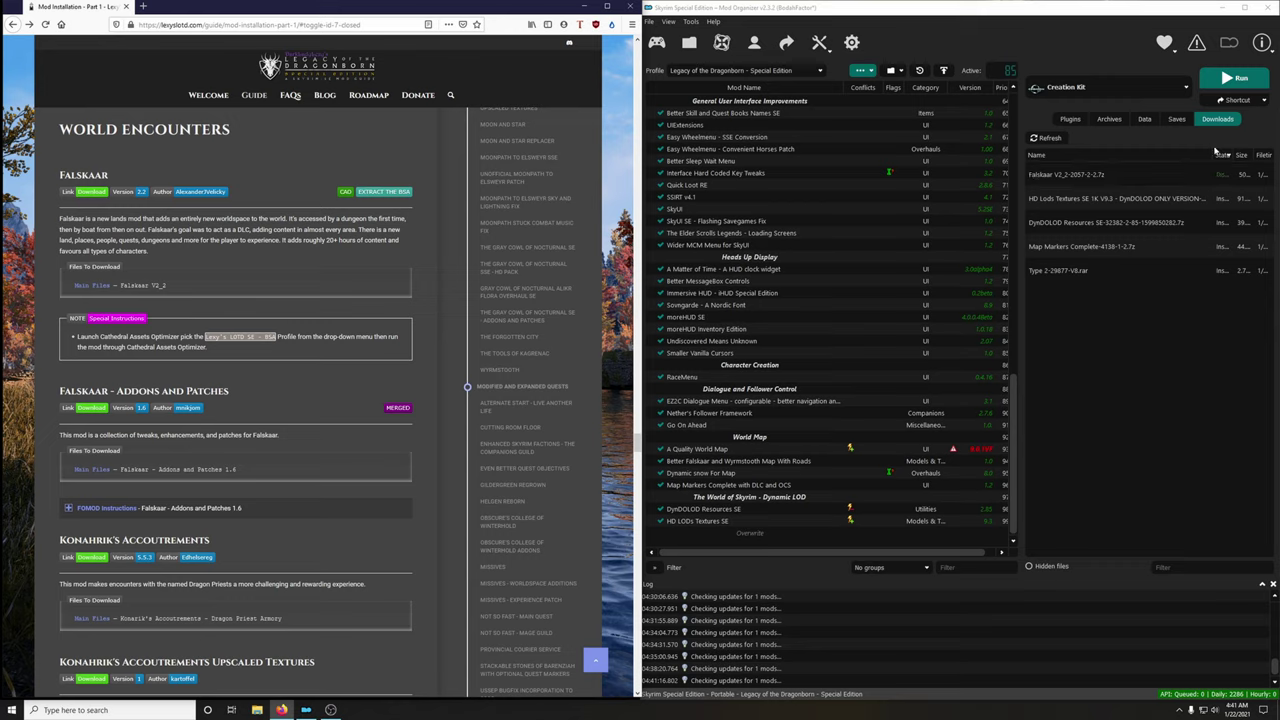
Quick-install the Falskaar archive under the name Falskaar and accept extracting its BSA
{"action": "double_click", "coordinate": [1077, 178]}
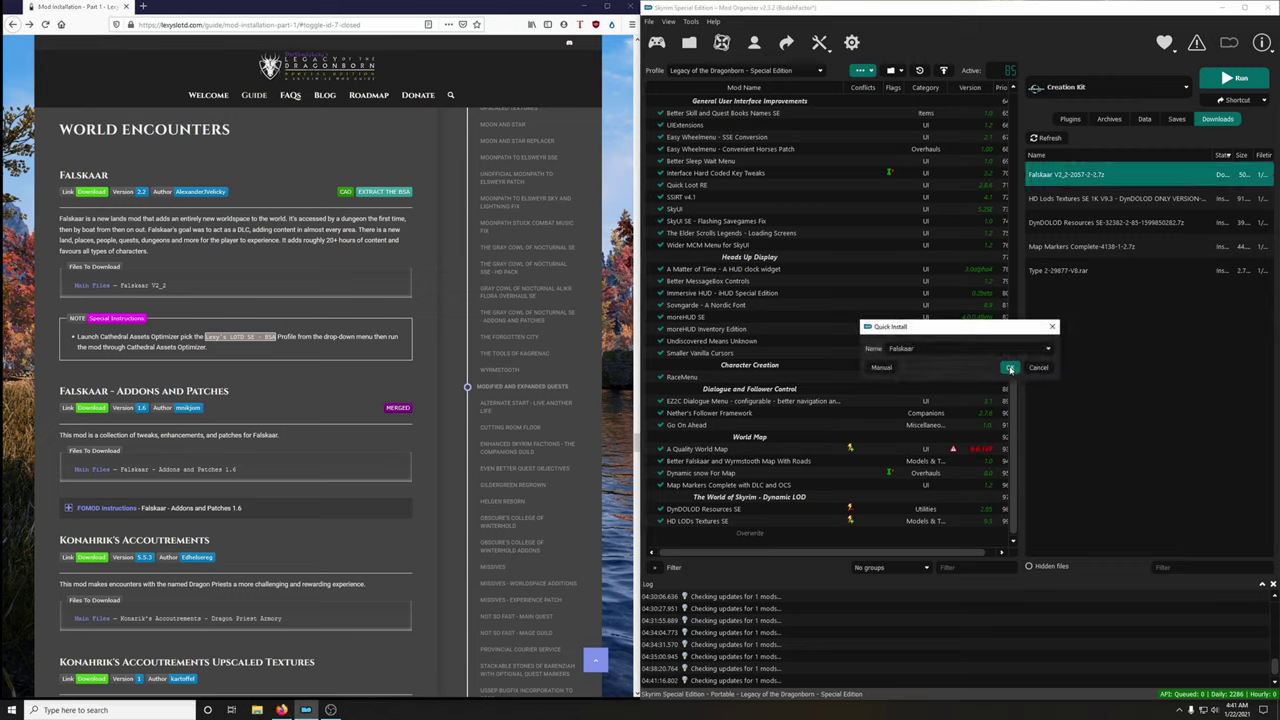
{"action": "left_click", "coordinate": [1008, 367]}
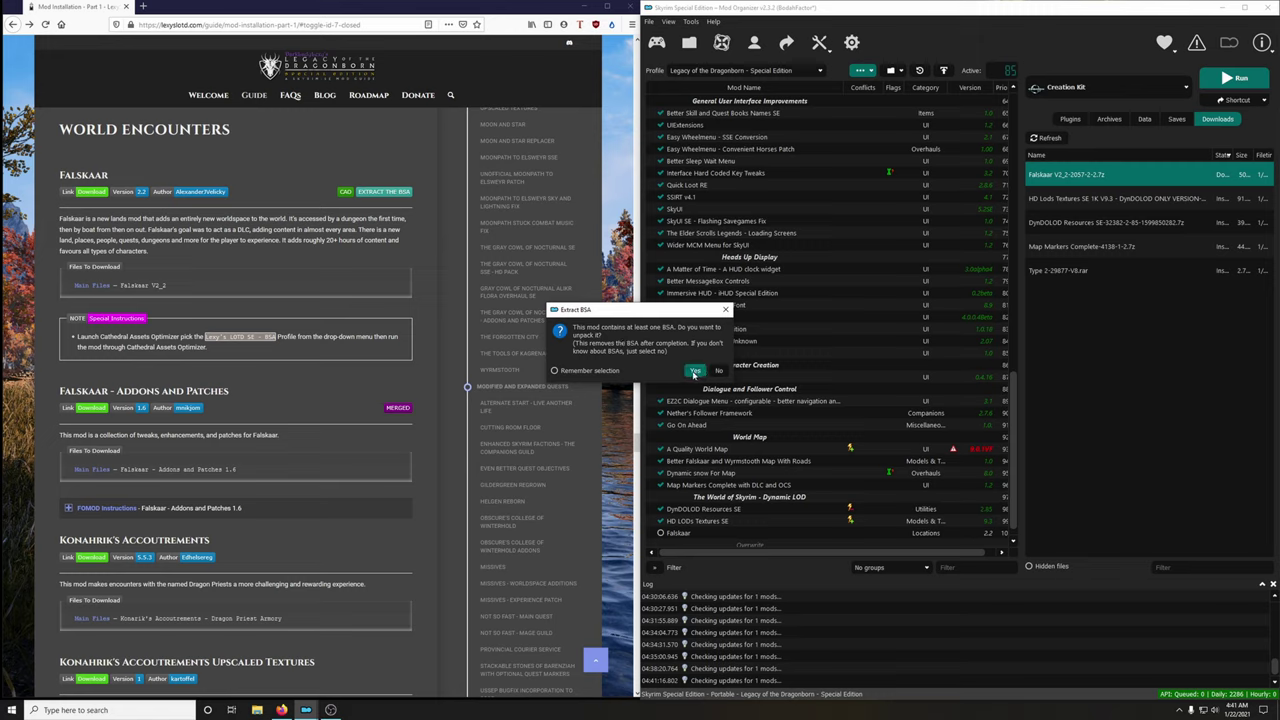
{"action": "left_click", "coordinate": [694, 370]}
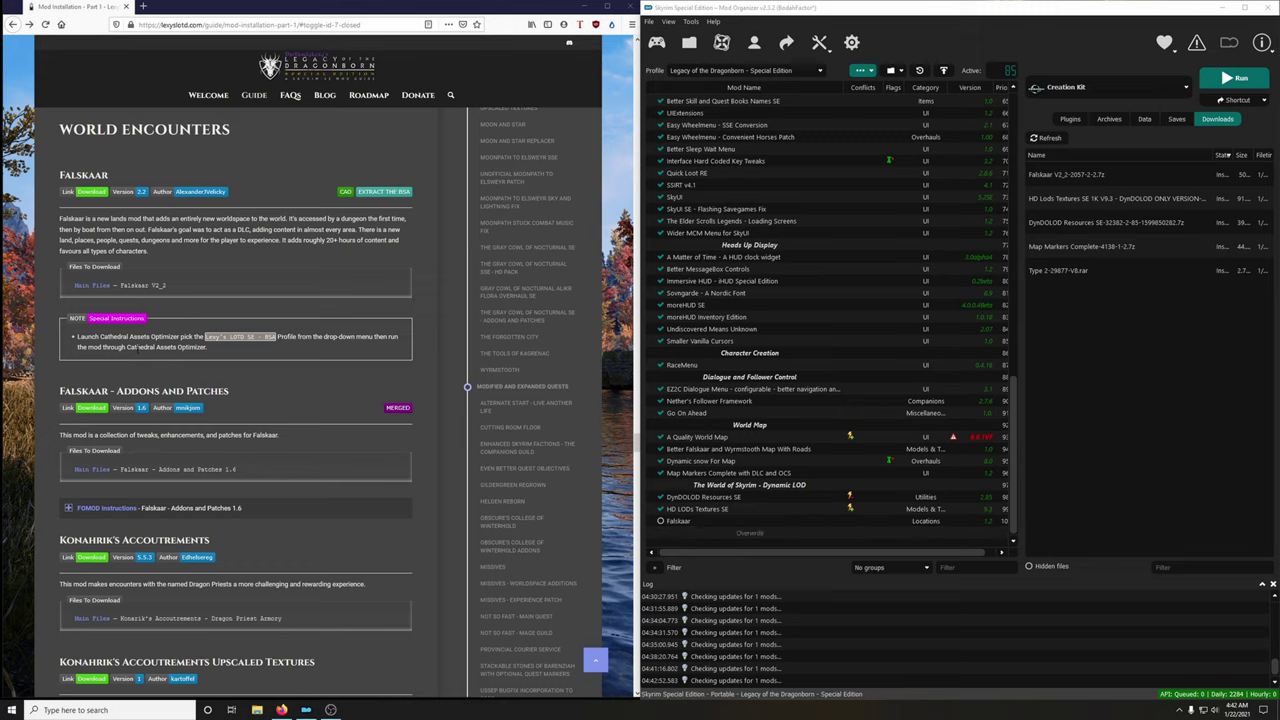
Run Cathedral_Assets_Optimizer.exe from the Lexy's LoTDB tools folder, then close Explorer and reposition CAO
{"action": "left_click", "coordinate": [584, 6]}
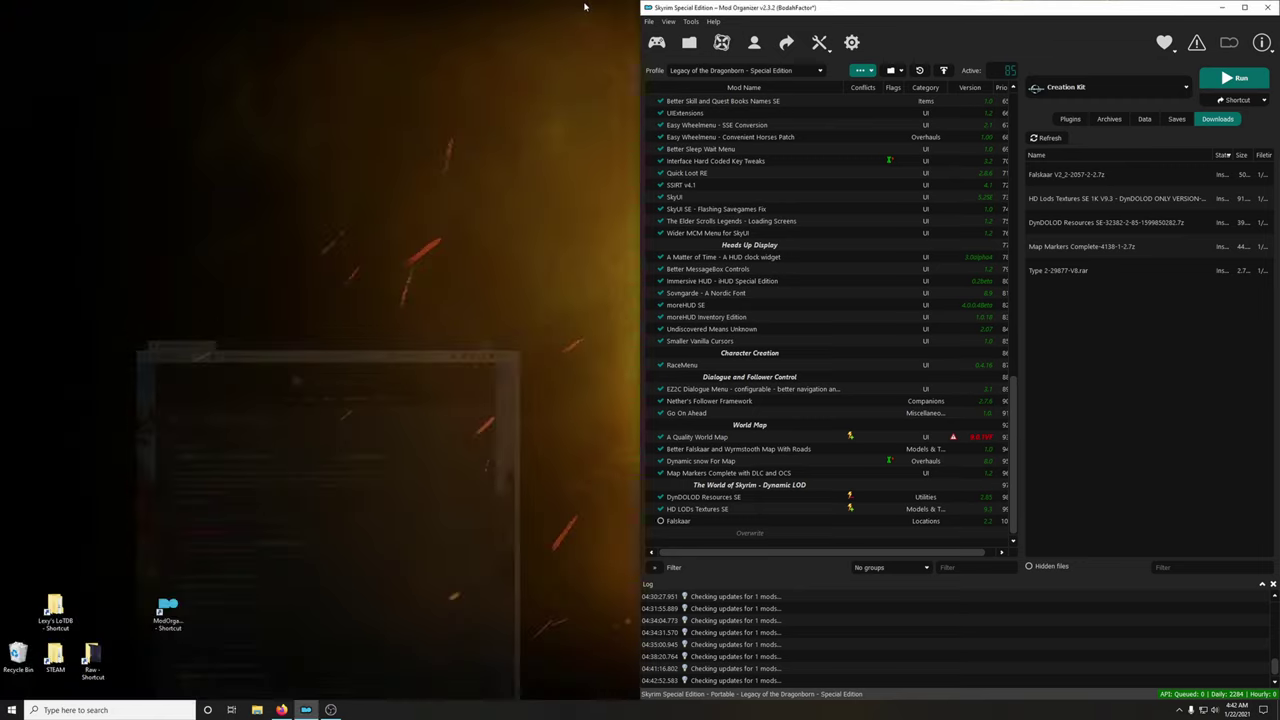
{"action": "double_click", "coordinate": [52, 610]}
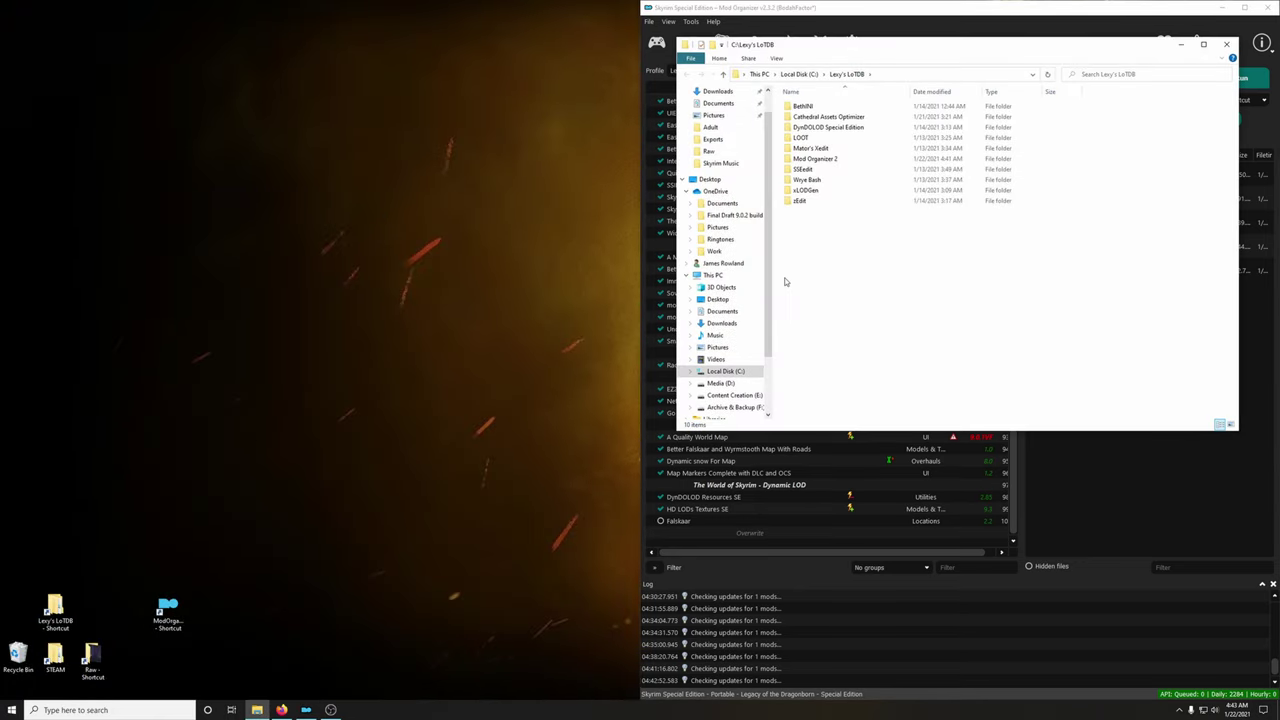
{"action": "double_click", "coordinate": [828, 117]}
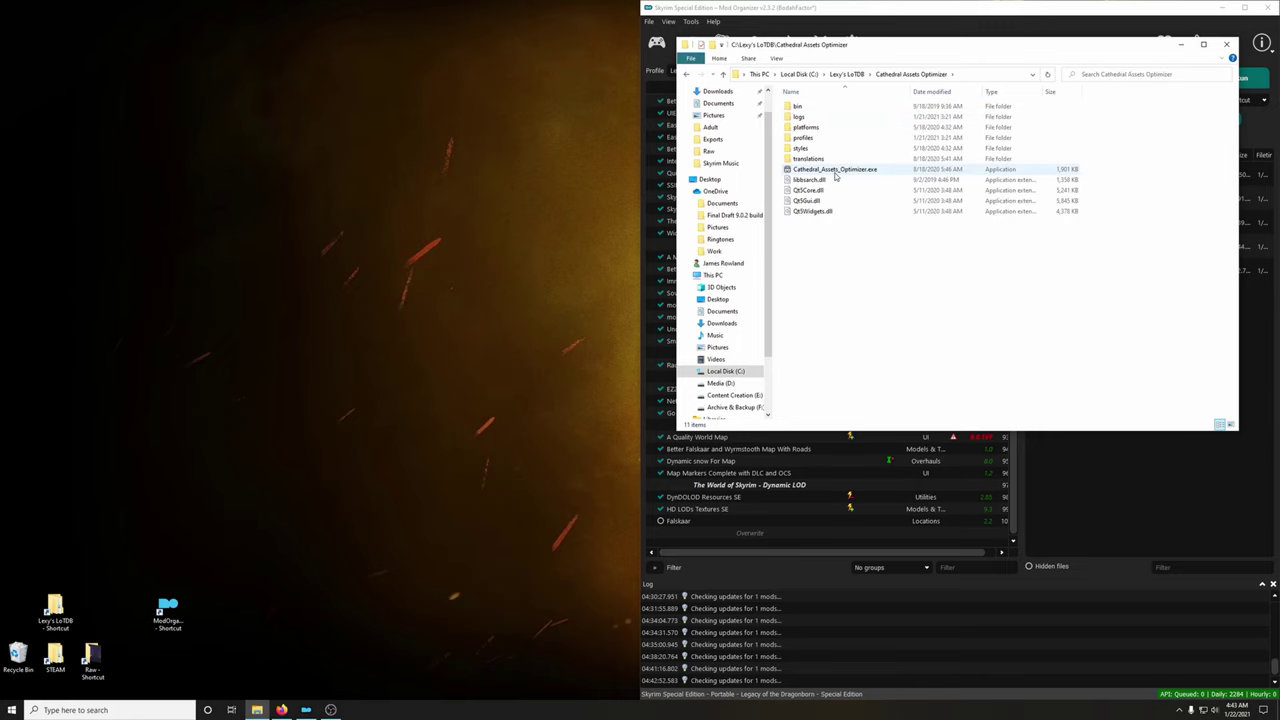
{"action": "double_click", "coordinate": [835, 171]}
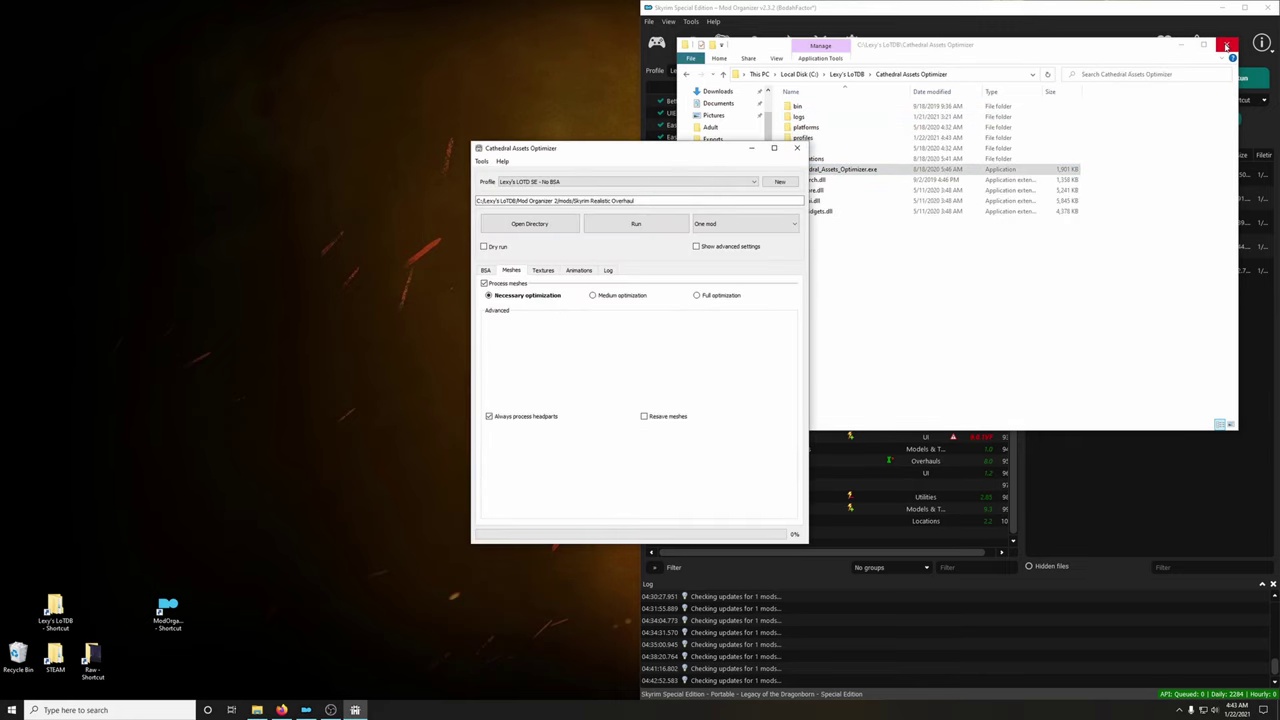
{"action": "left_click", "coordinate": [1226, 46]}
{"action": "left_click_drag", "start_coordinate": [600, 148], "coordinate": [890, 72]}
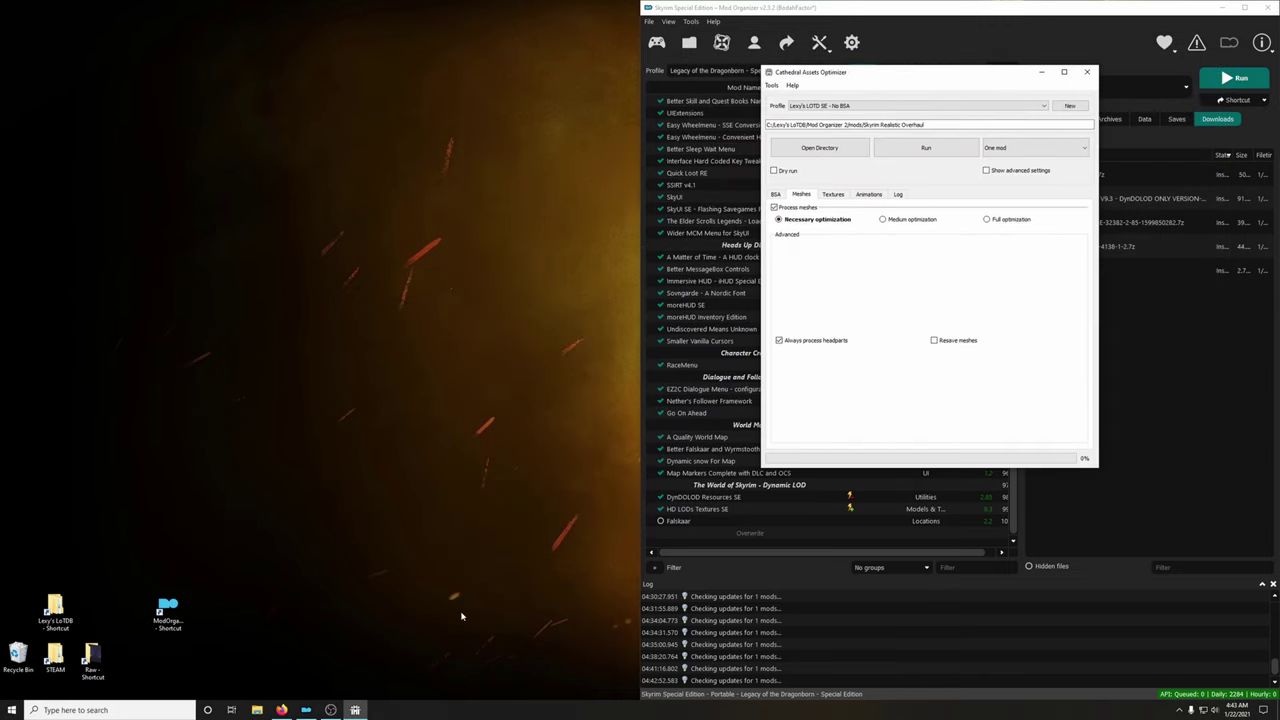
Load the Lexy's LOTD SE - BSA profile, show the Log, and start Open Directory
{"action": "left_click", "coordinate": [281, 710]}
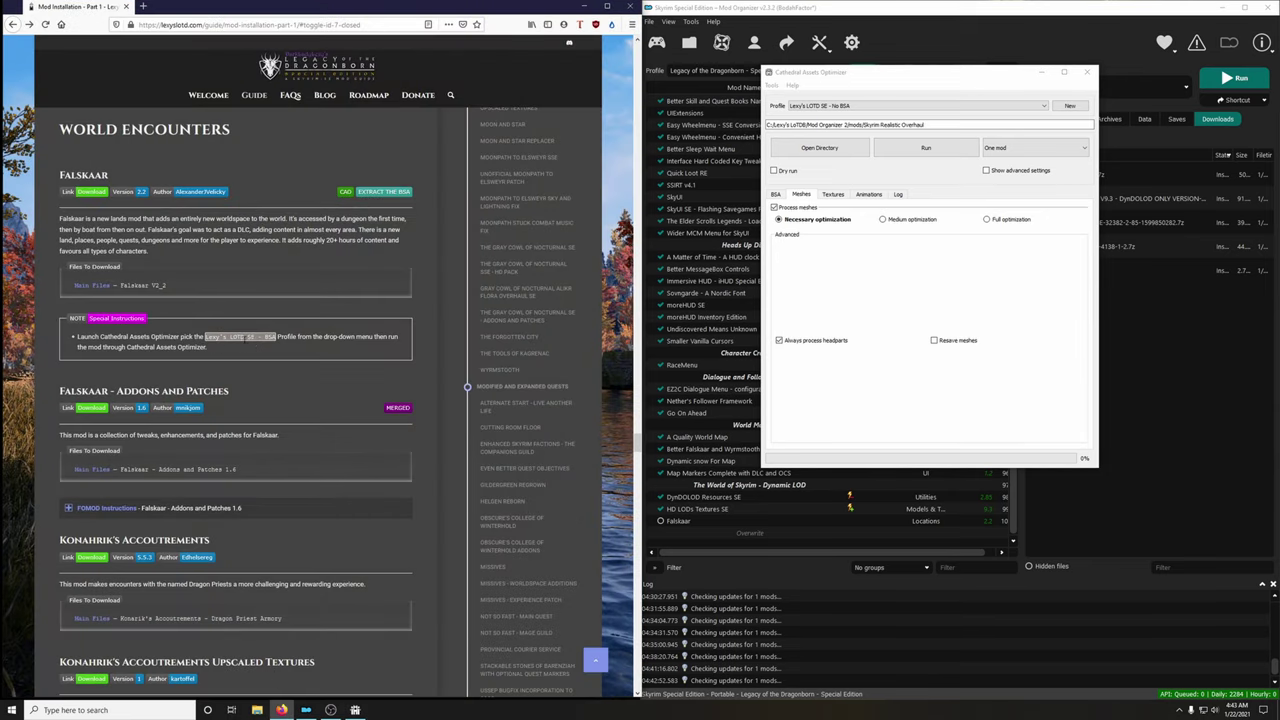
{"action": "left_click", "coordinate": [850, 106]}
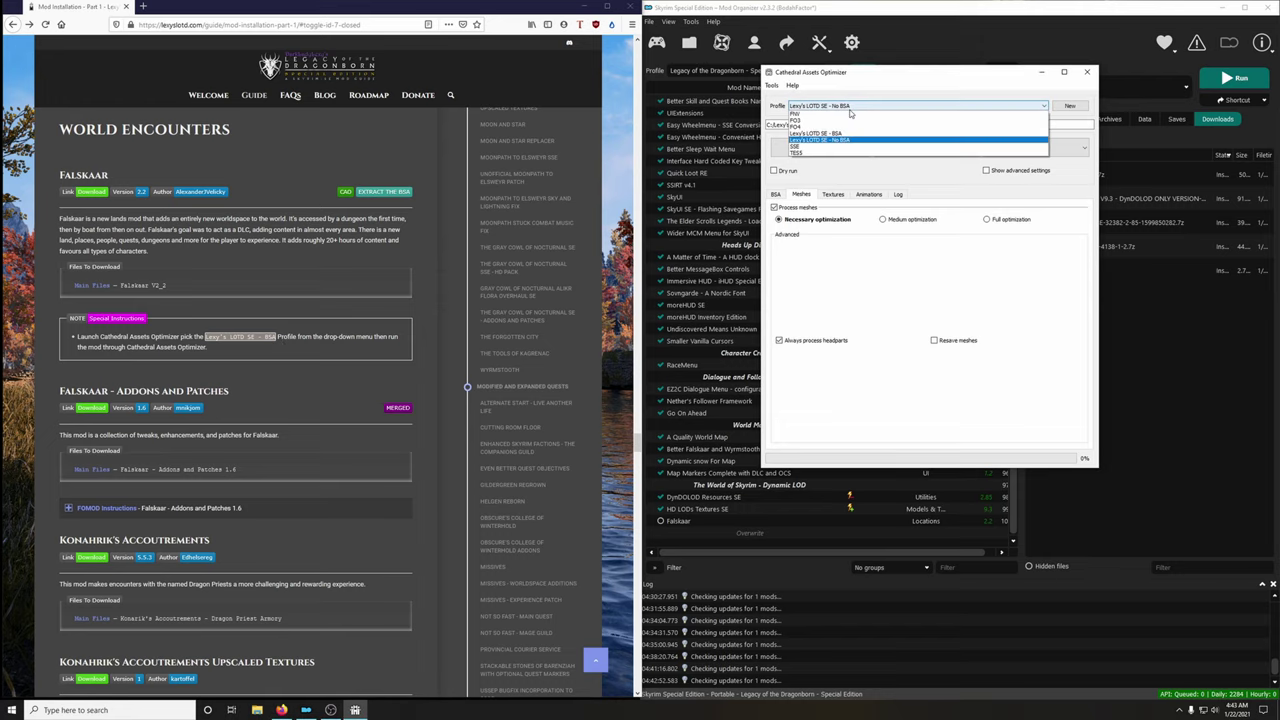
{"action": "left_click", "coordinate": [850, 130]}
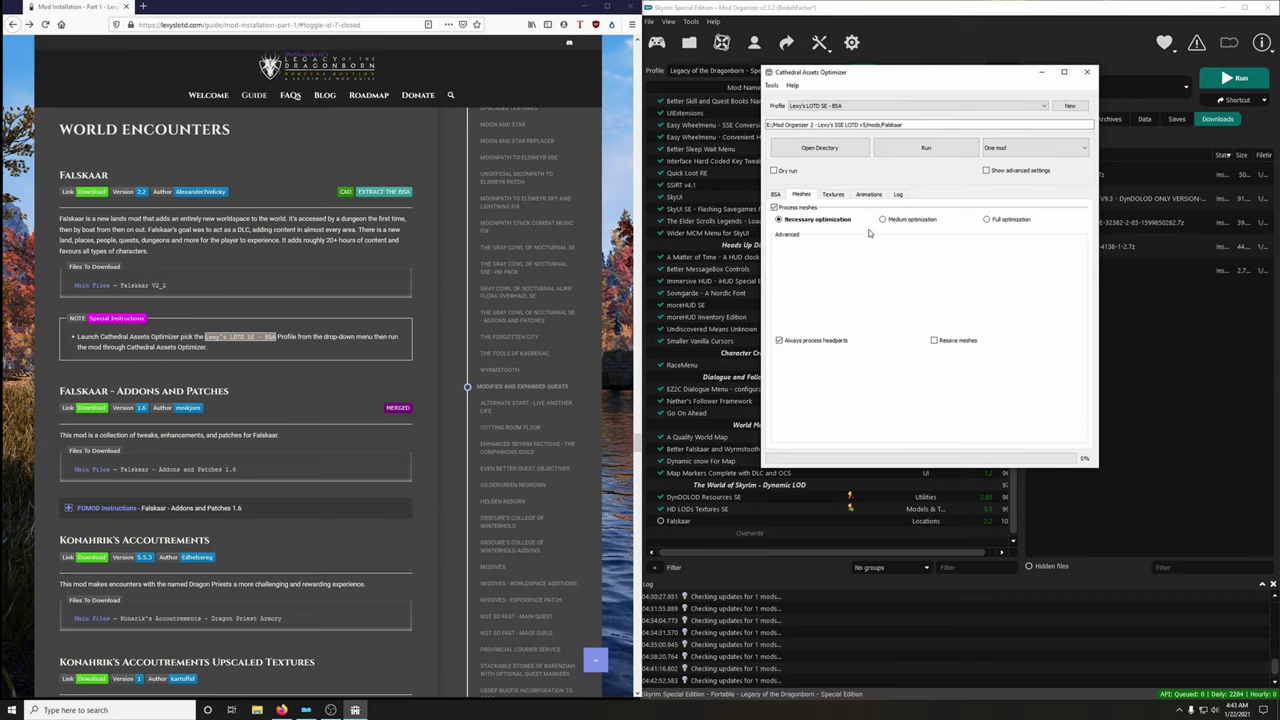
{"action": "left_click", "coordinate": [899, 196]}
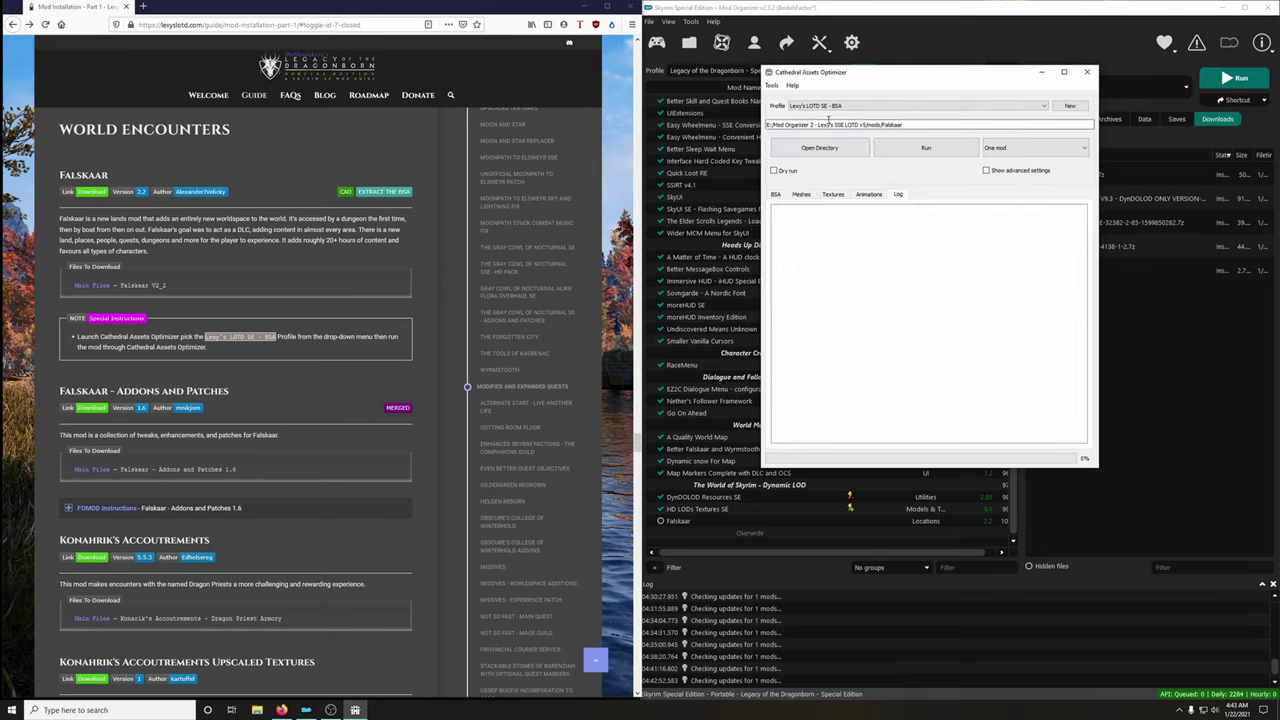
{"action": "left_click", "coordinate": [855, 150]}
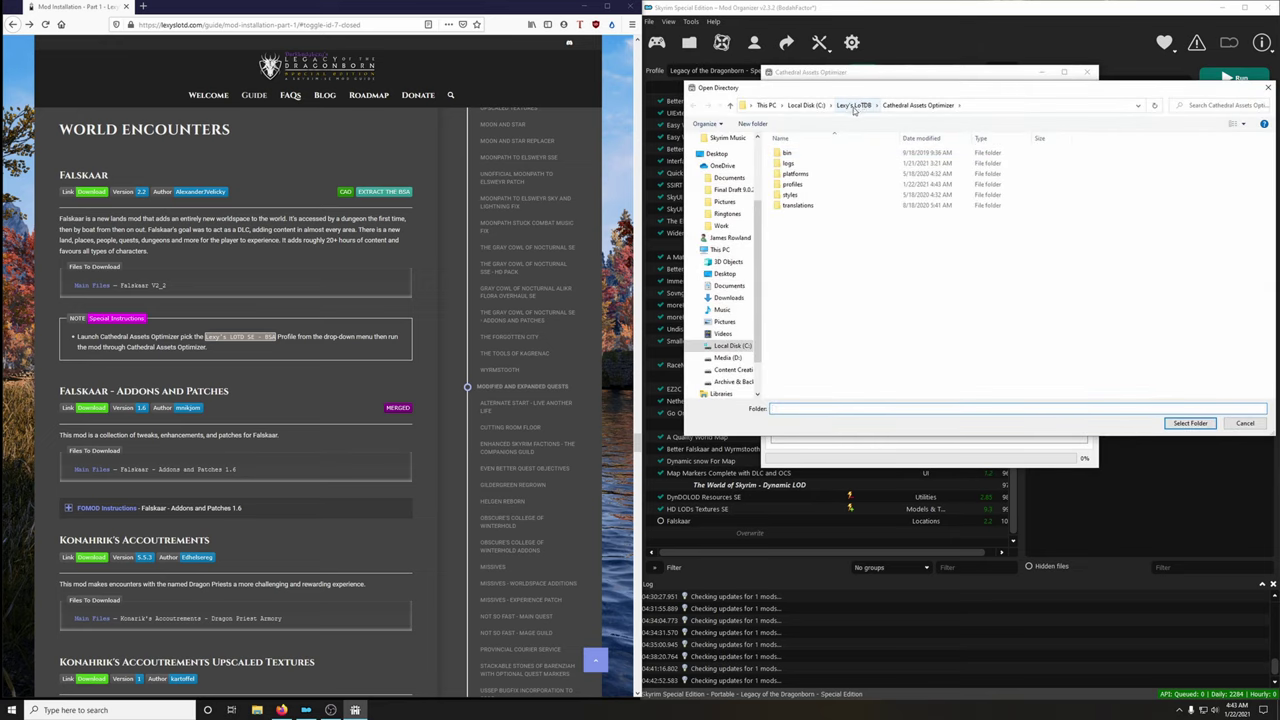
Select C:/Lexy's LoTDB/Mod Organizer 2/mods/Falskaar as the folder to process
{"action": "left_click", "coordinate": [854, 106]}
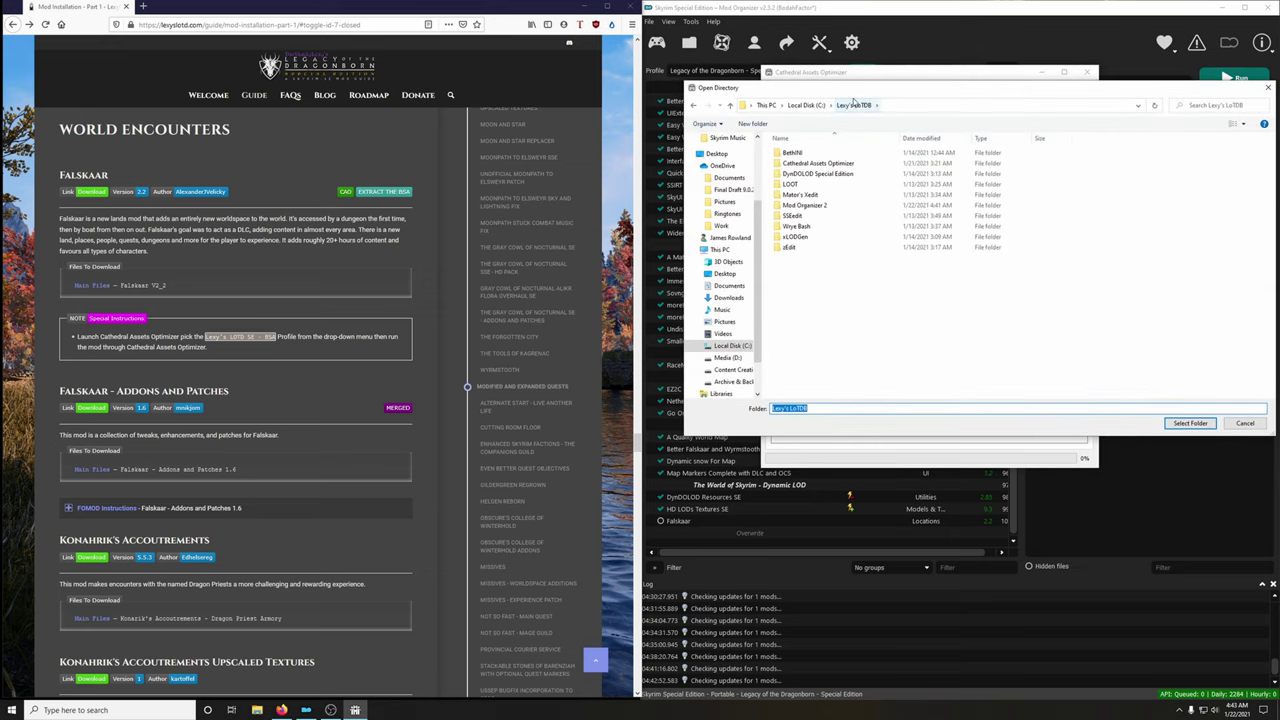
{"action": "double_click", "coordinate": [811, 207]}
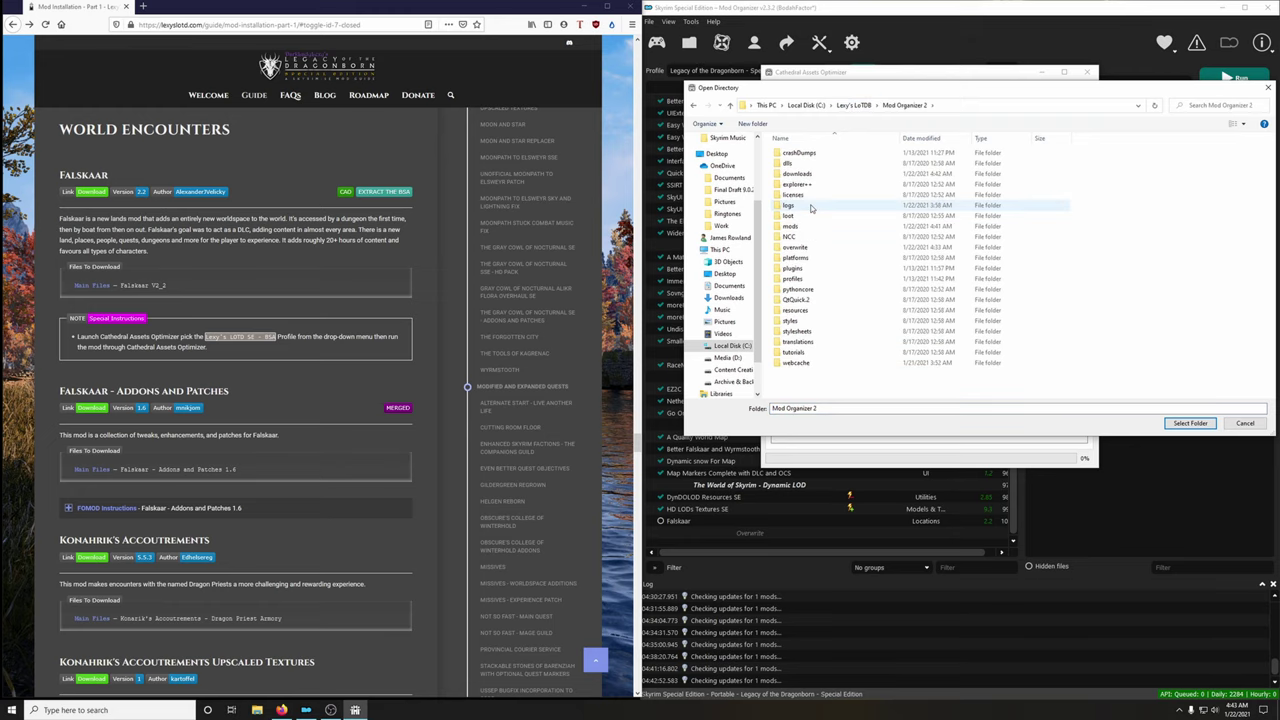
{"action": "double_click", "coordinate": [796, 226]}
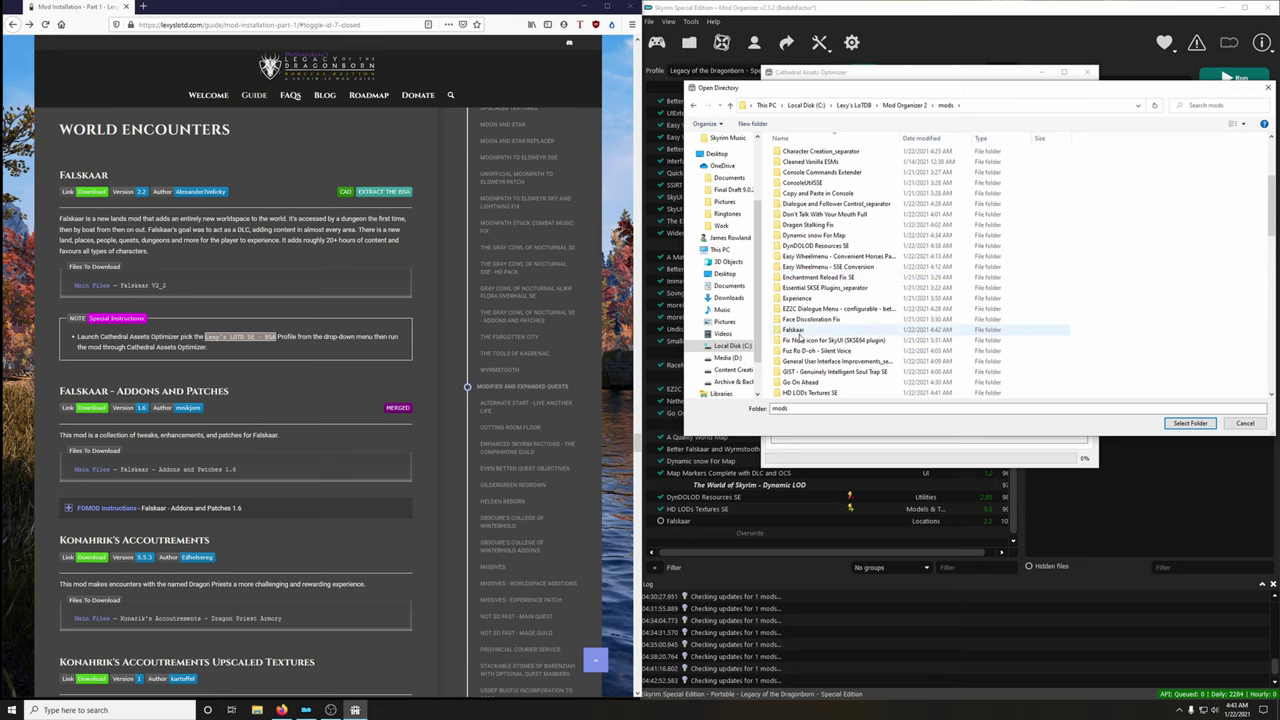
{"action": "left_click", "coordinate": [796, 330]}
{"action": "key", "text": "Return"}
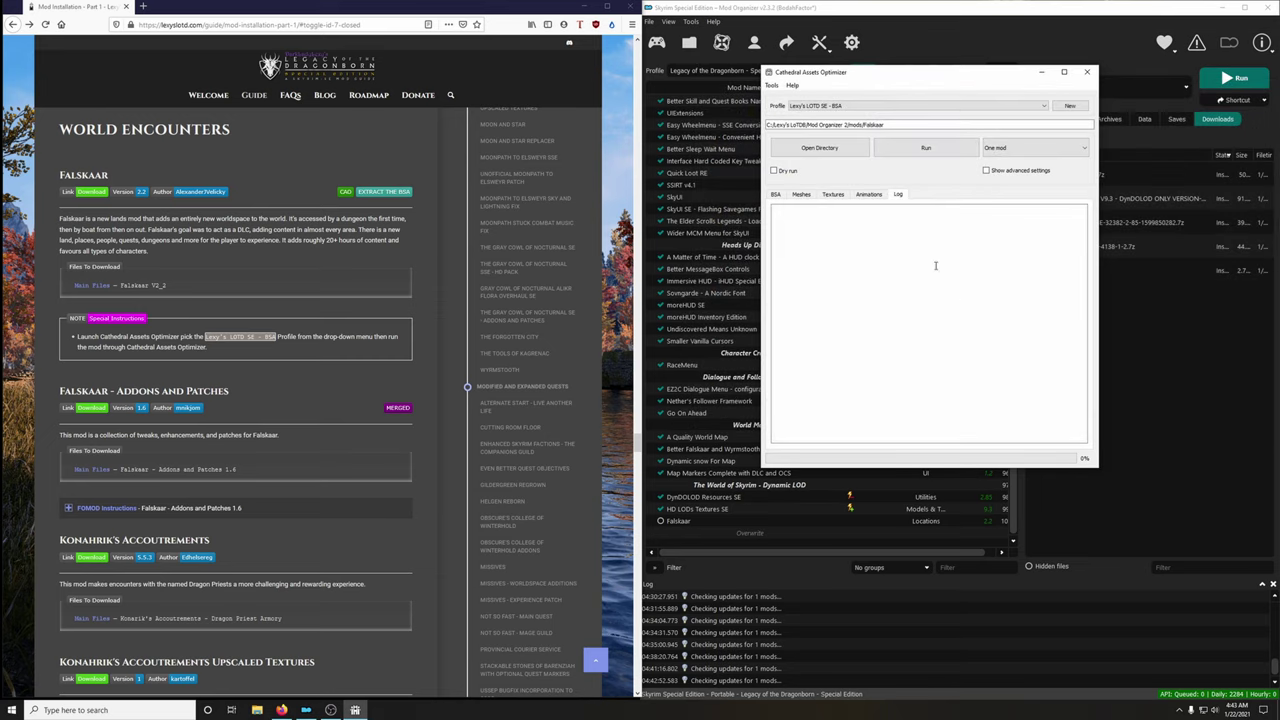
Run the optimizer on Falskaar, accepting Yes to All for profile changes, then close CAO
{"action": "left_click", "coordinate": [789, 125]}
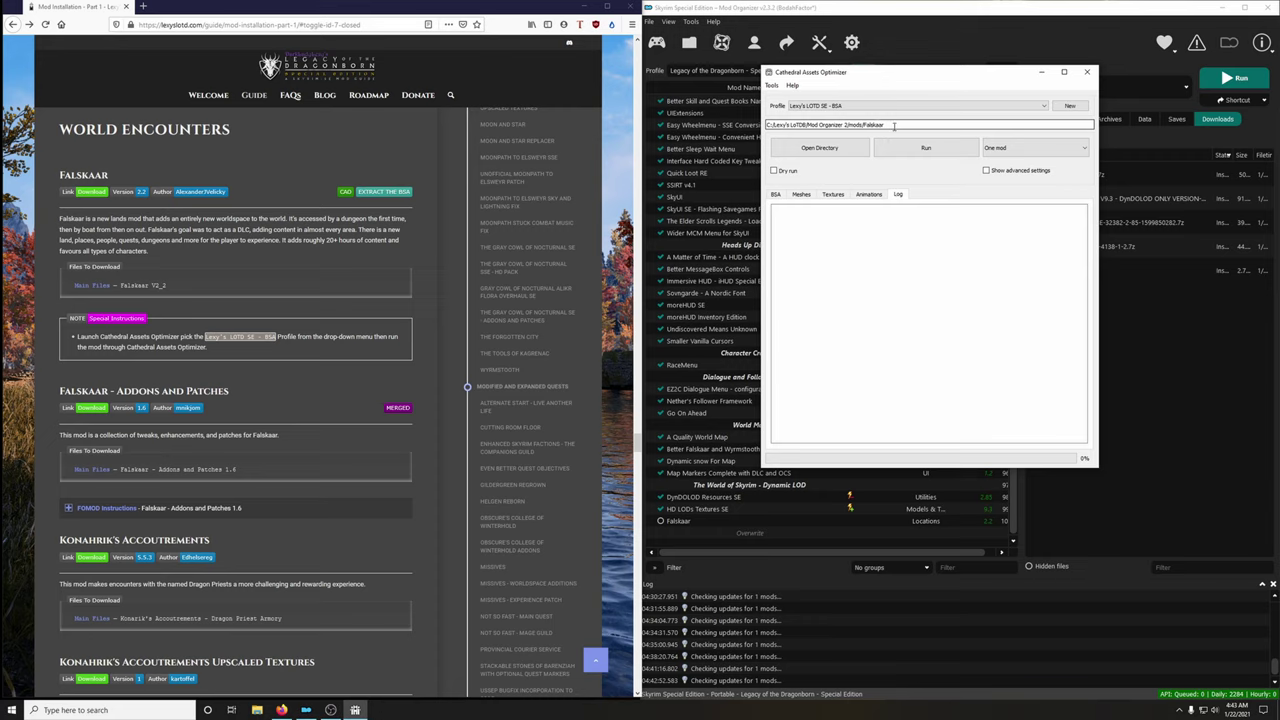
{"action": "left_click", "coordinate": [925, 150]}
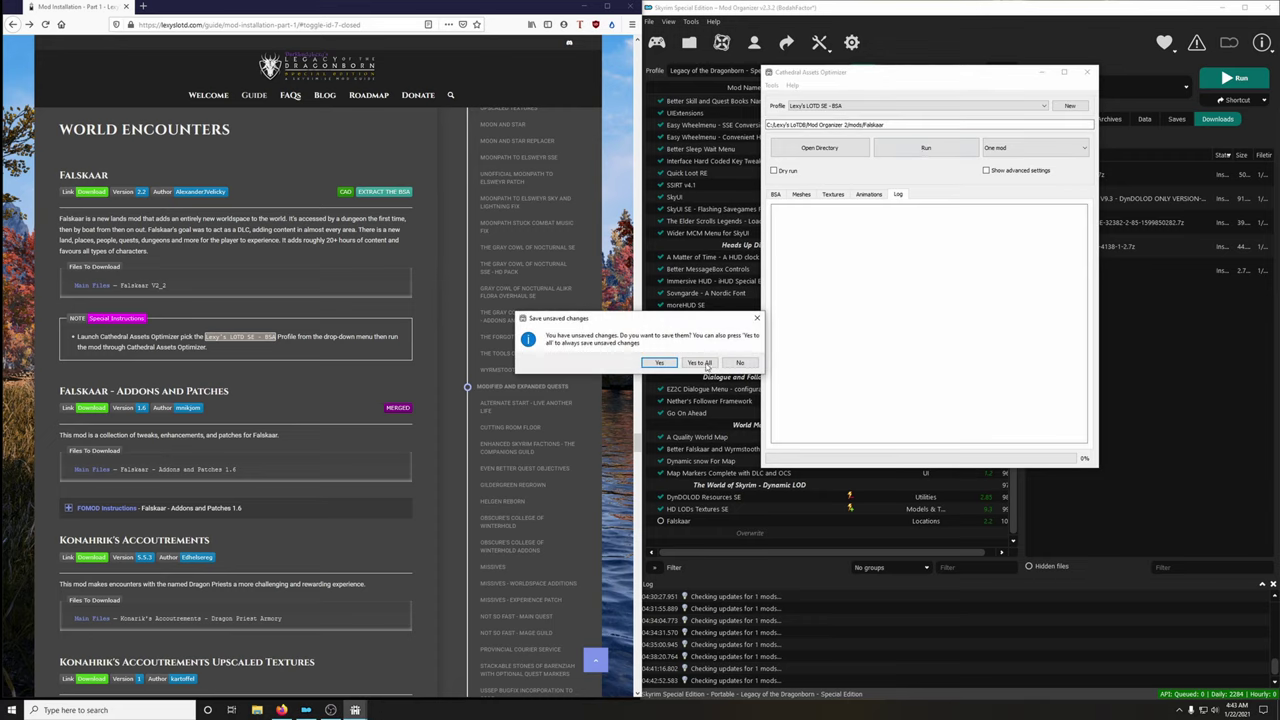
{"action": "left_click", "coordinate": [699, 363]}
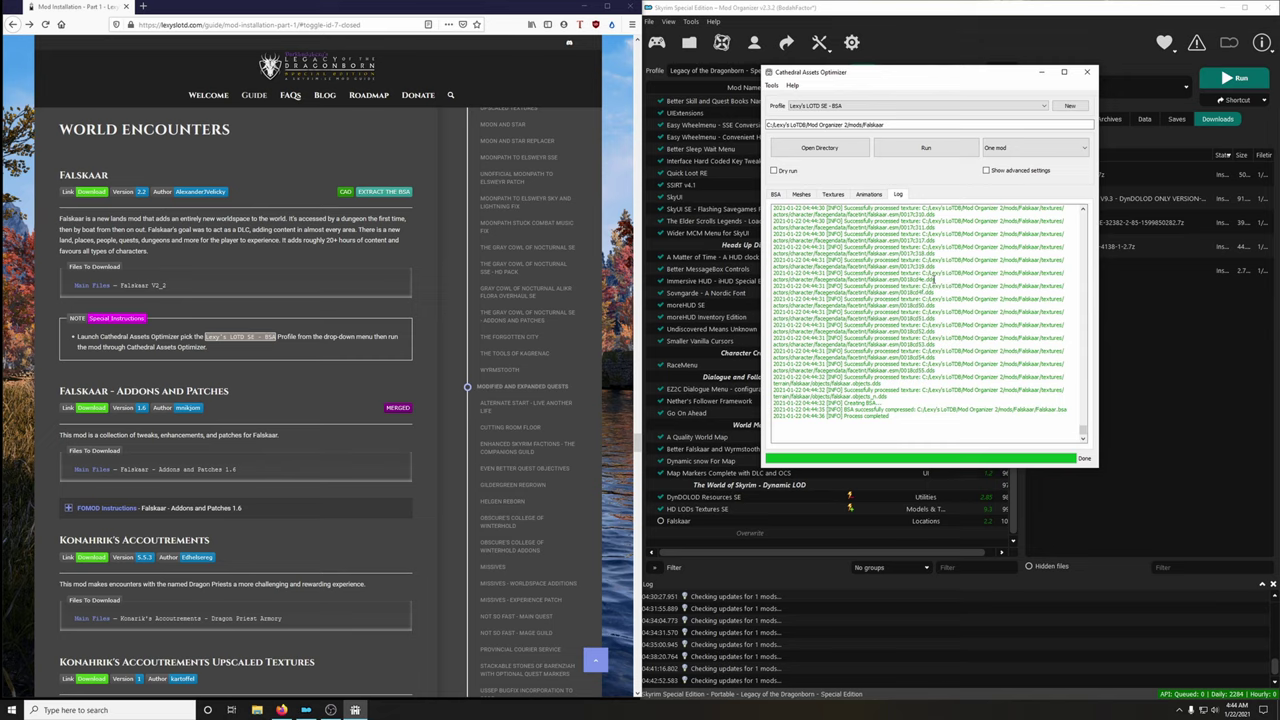
{"action": "left_click", "coordinate": [1087, 71]}
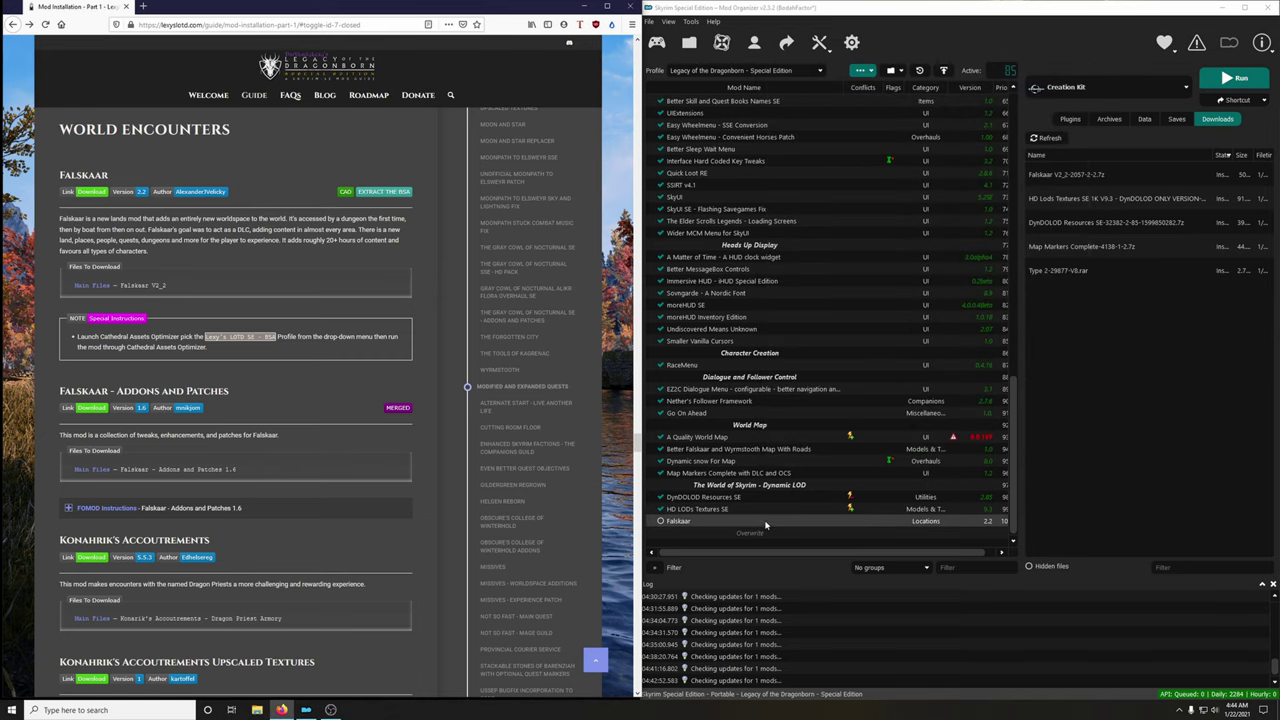
Enable Falskaar and send Falskaar - Addons and Patches 1.6 from Nexus to MO2's downloads
{"action": "left_click", "coordinate": [660, 524]}
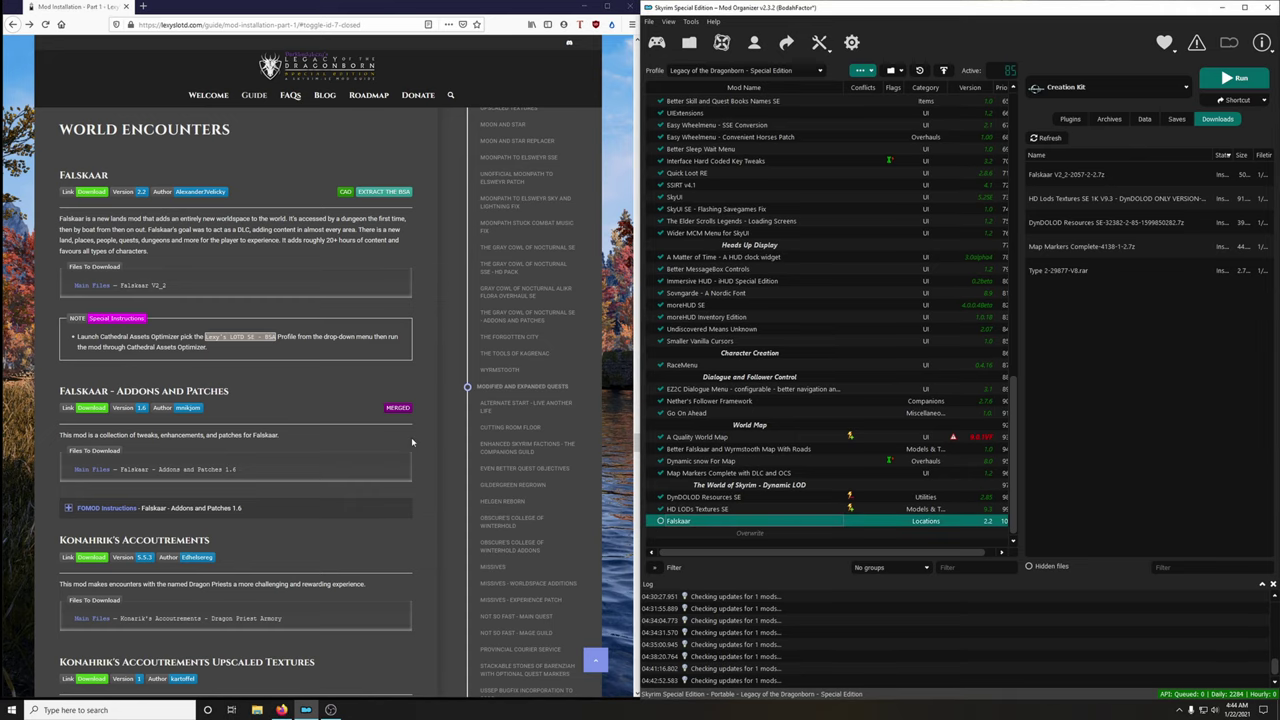
{"action": "scroll", "coordinate": [334, 401], "scroll_direction": "down", "scroll_amount": 3}
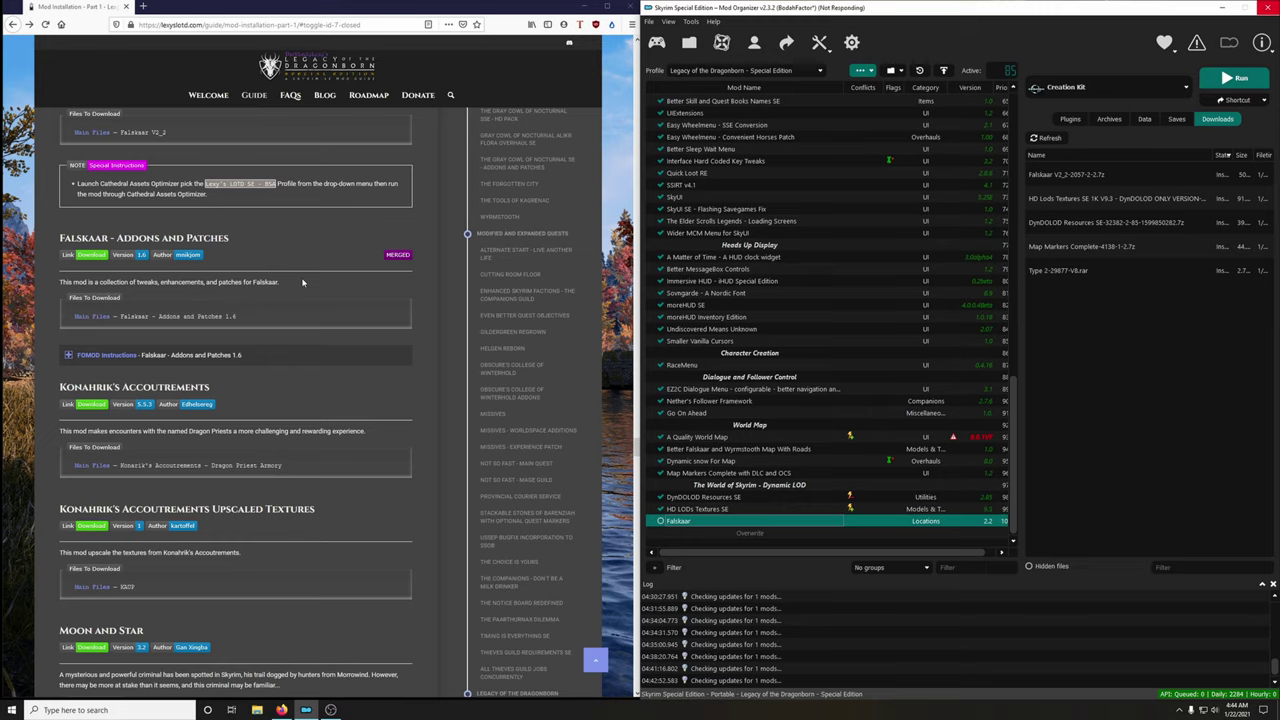
{"action": "left_click", "coordinate": [94, 256]}
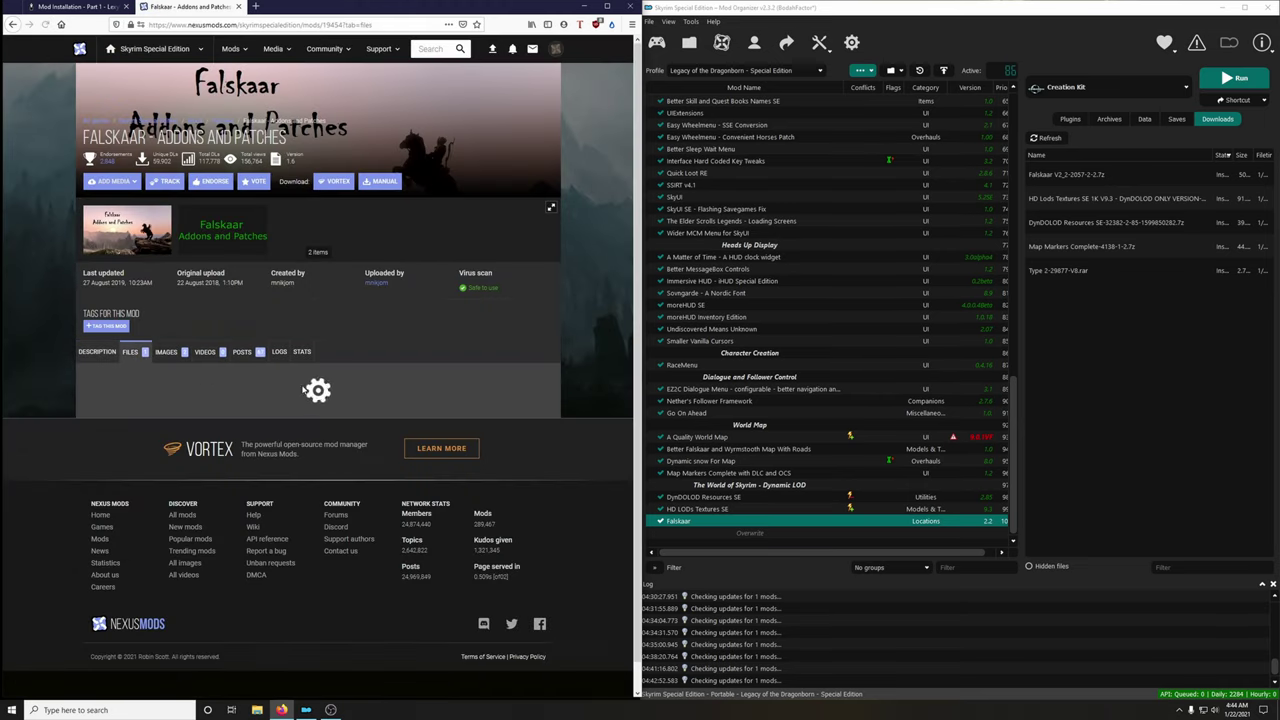
{"action": "left_click", "coordinate": [172, 497]}
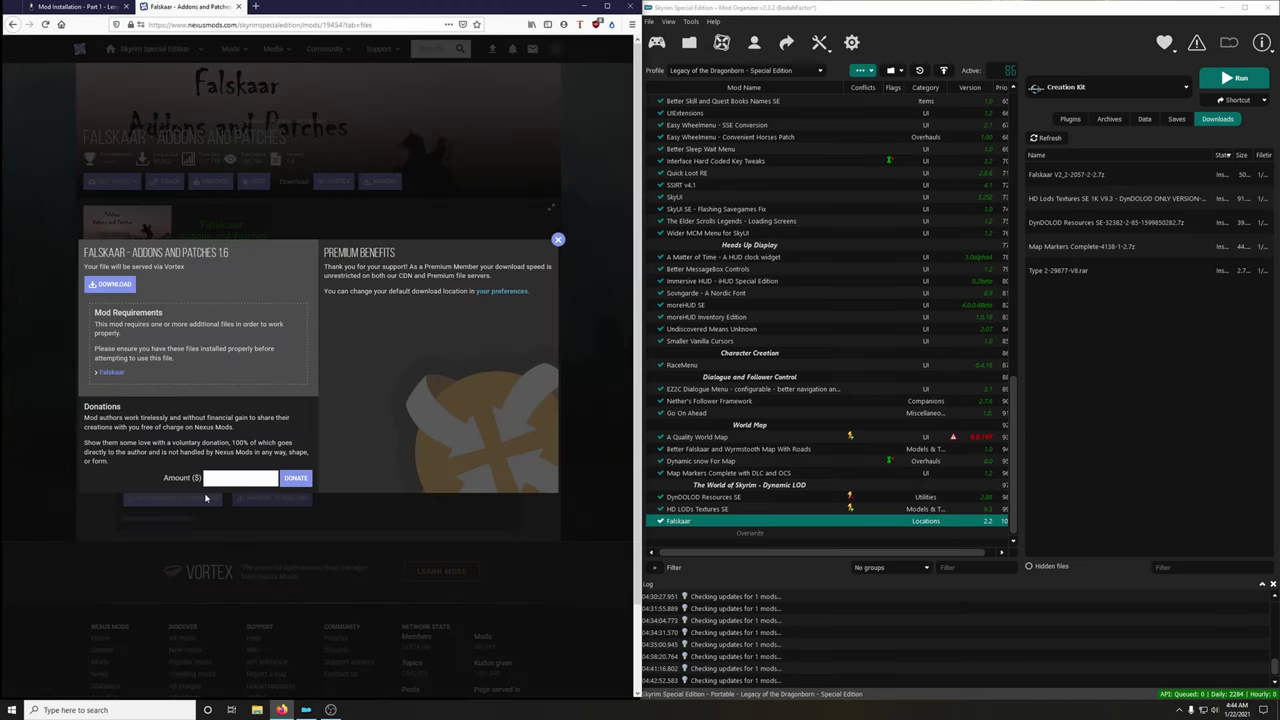
{"action": "left_click", "coordinate": [112, 284]}
{"action": "key", "text": "ctrl+w"}
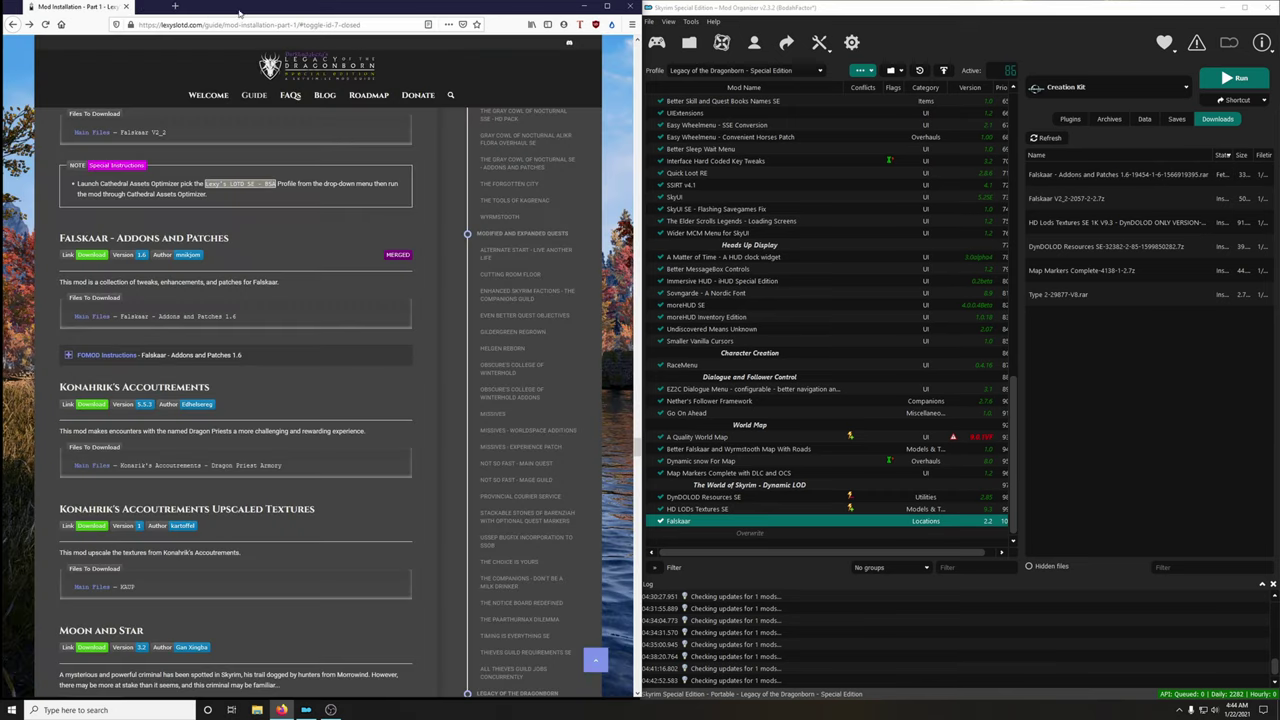
Install Addons and Patches with Bug Fixes, Boat Location Patch and Unique Region Names ESPLite, then enable it
{"action": "double_click", "coordinate": [1060, 175]}
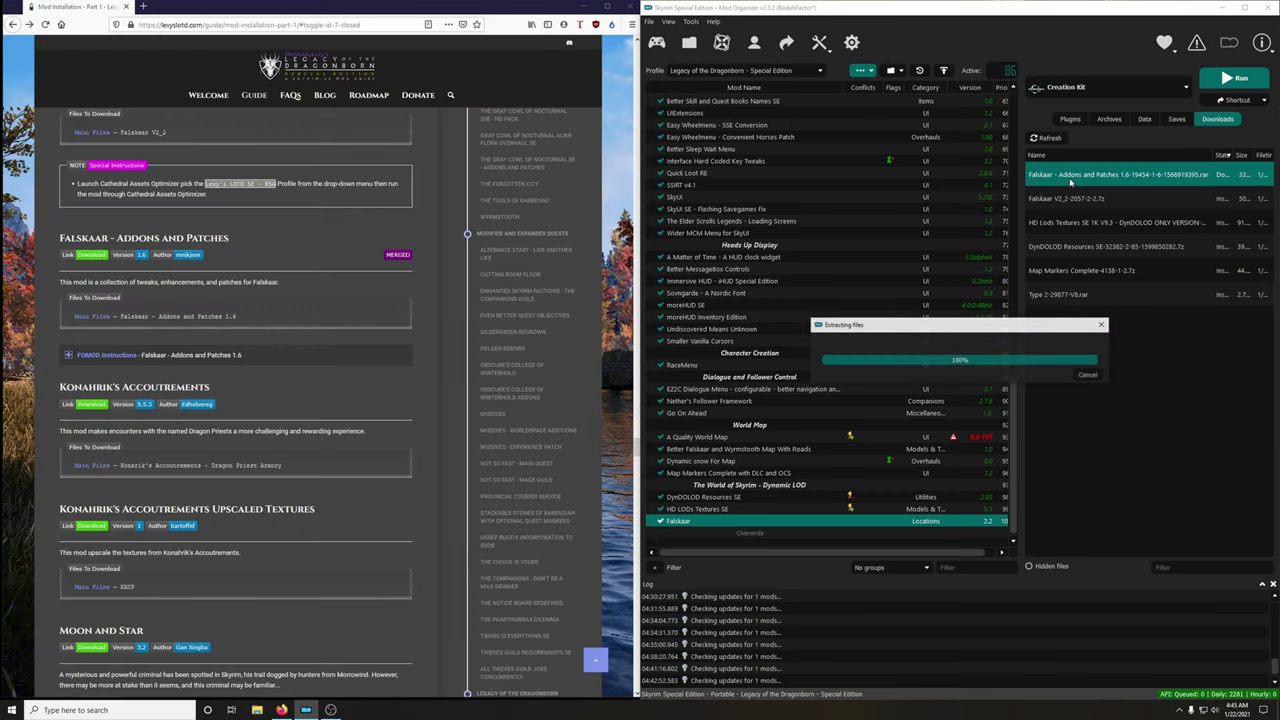
{"action": "left_click_drag", "start_coordinate": [600, 222], "coordinate": [844, 182]}
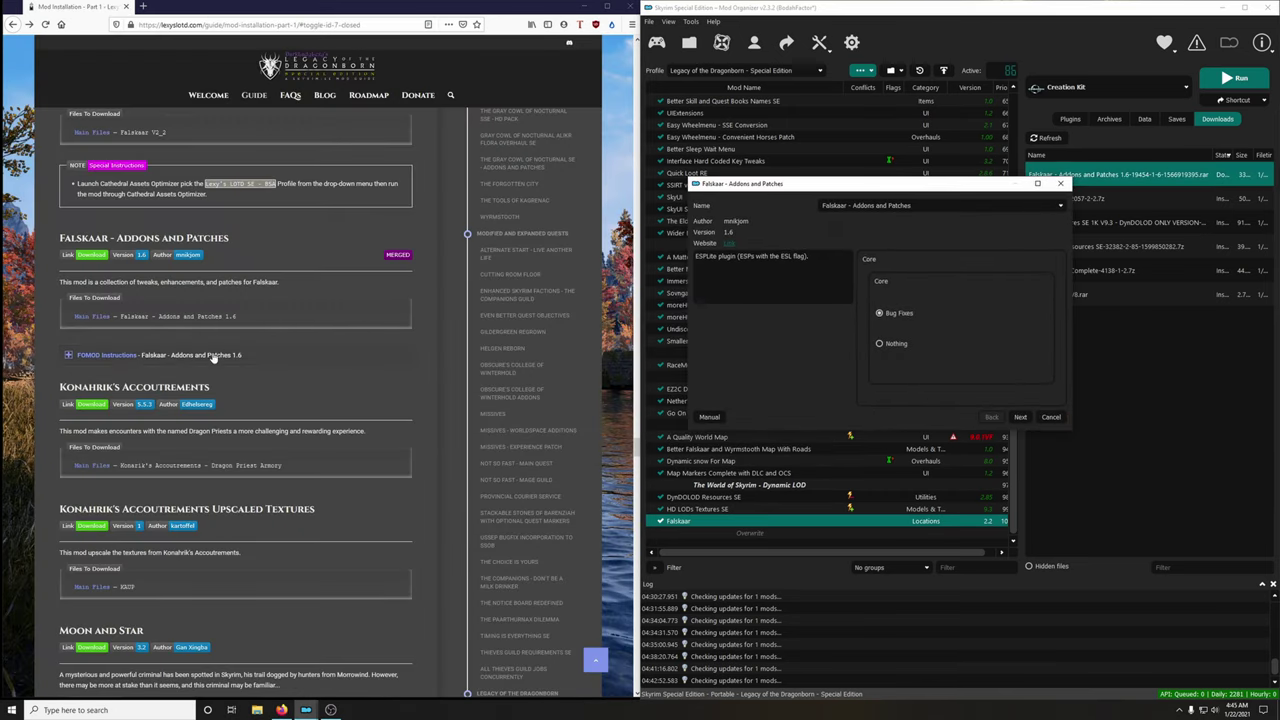
{"action": "left_click", "coordinate": [142, 356]}
{"action": "scroll", "coordinate": [140, 330], "scroll_direction": "down", "scroll_amount": 3}
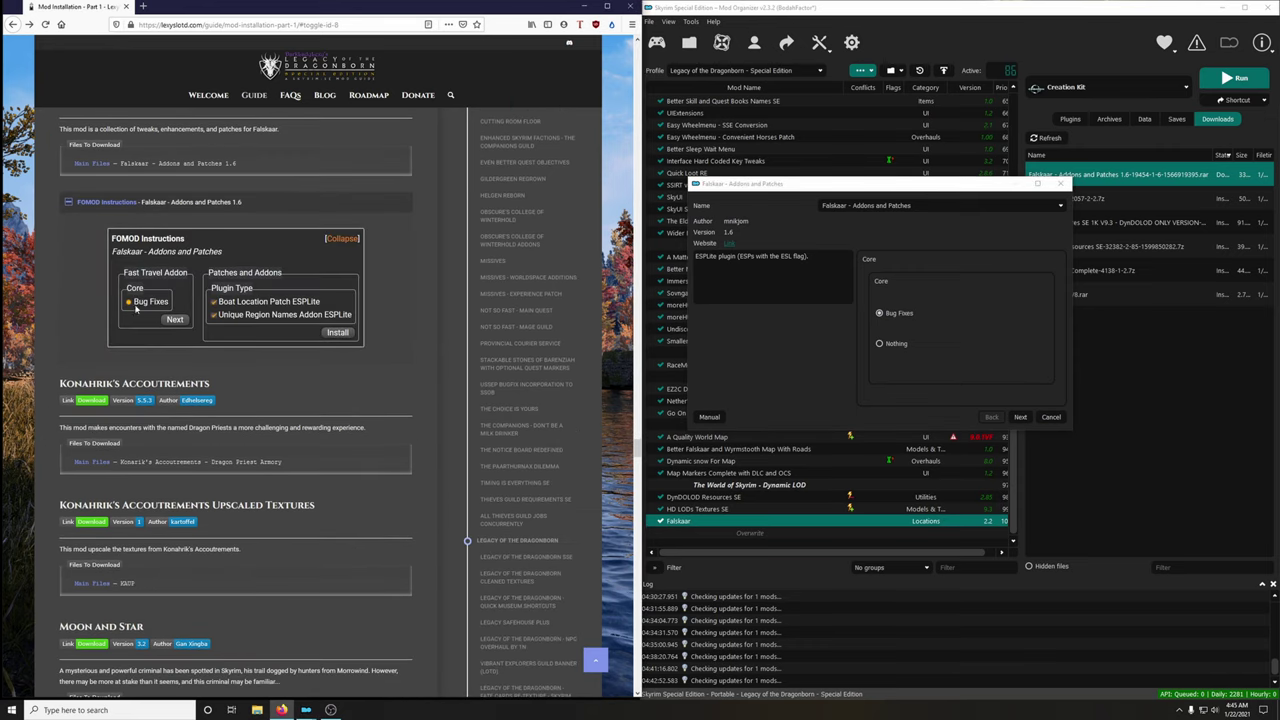
{"action": "left_click", "coordinate": [1020, 417]}
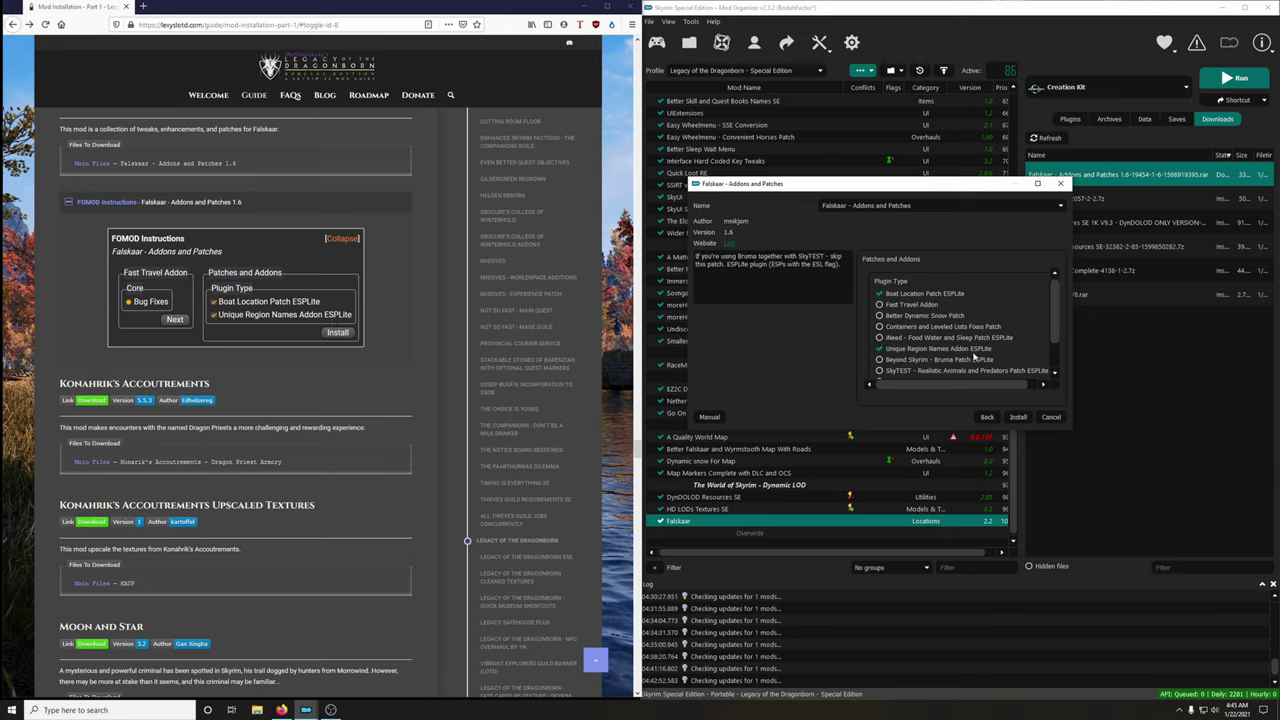
{"action": "left_click", "coordinate": [1017, 416]}
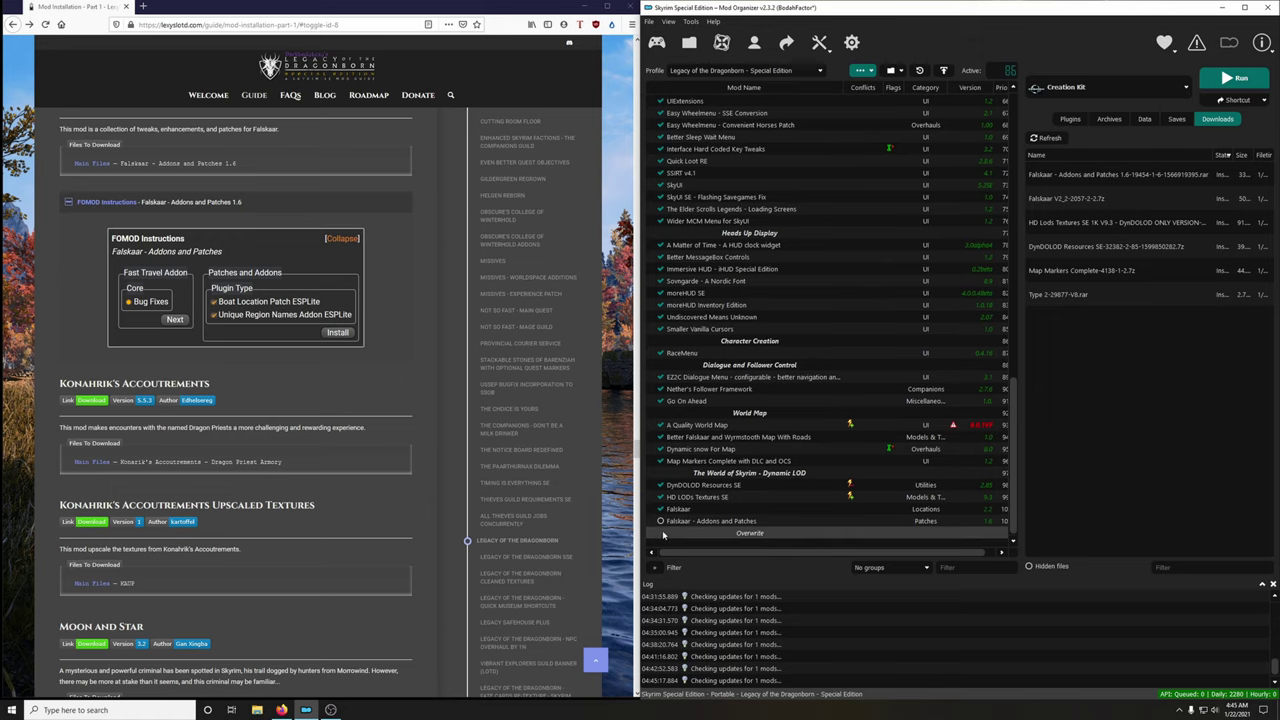
{"action": "left_click", "coordinate": [700, 521]}
{"action": "left_click", "coordinate": [660, 522]}
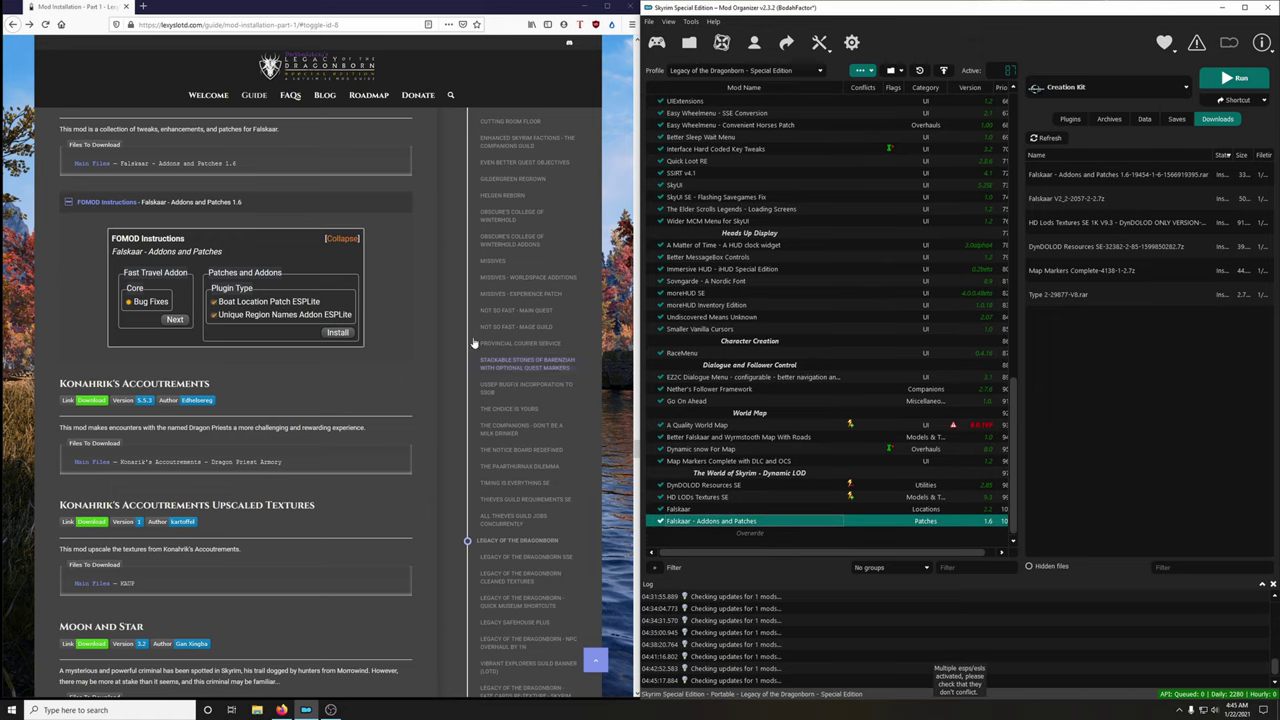
Send Konahrik's Accoutrements 5.5.3 main file from Nexus to MO2 and install it
{"action": "left_click", "coordinate": [100, 202]}
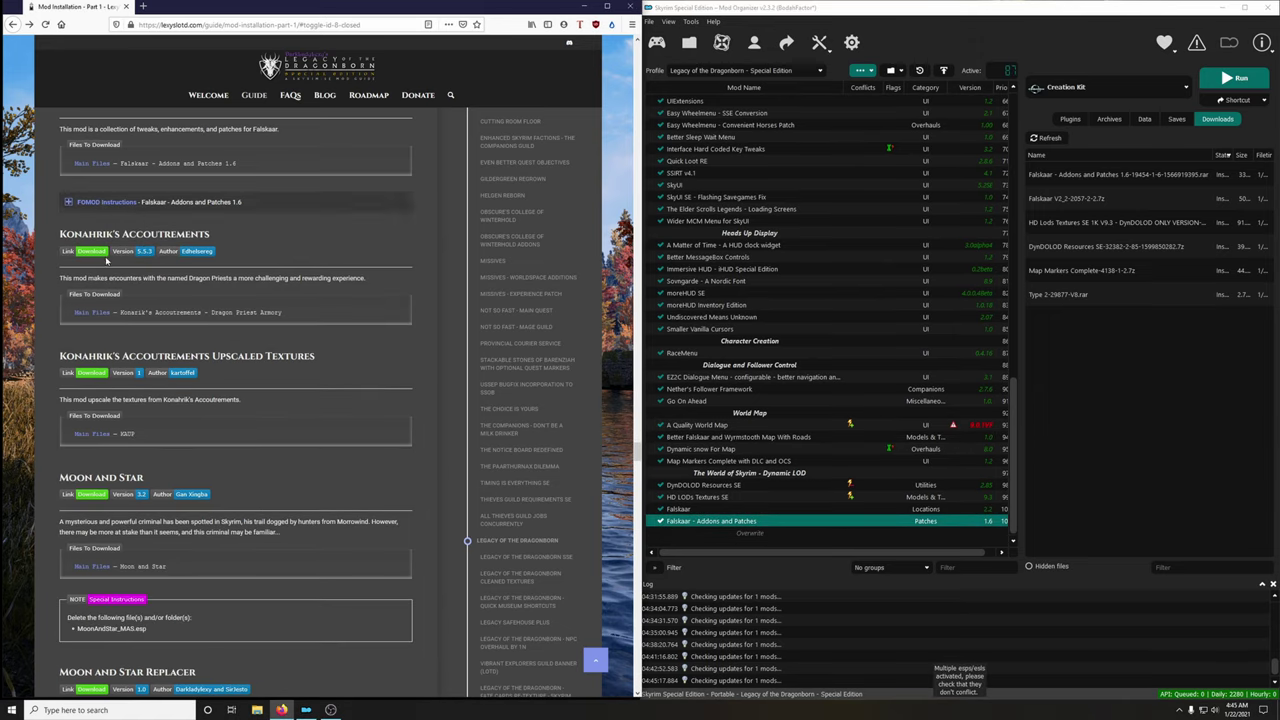
{"action": "scroll", "coordinate": [337, 236], "scroll_direction": "down", "scroll_amount": 2}
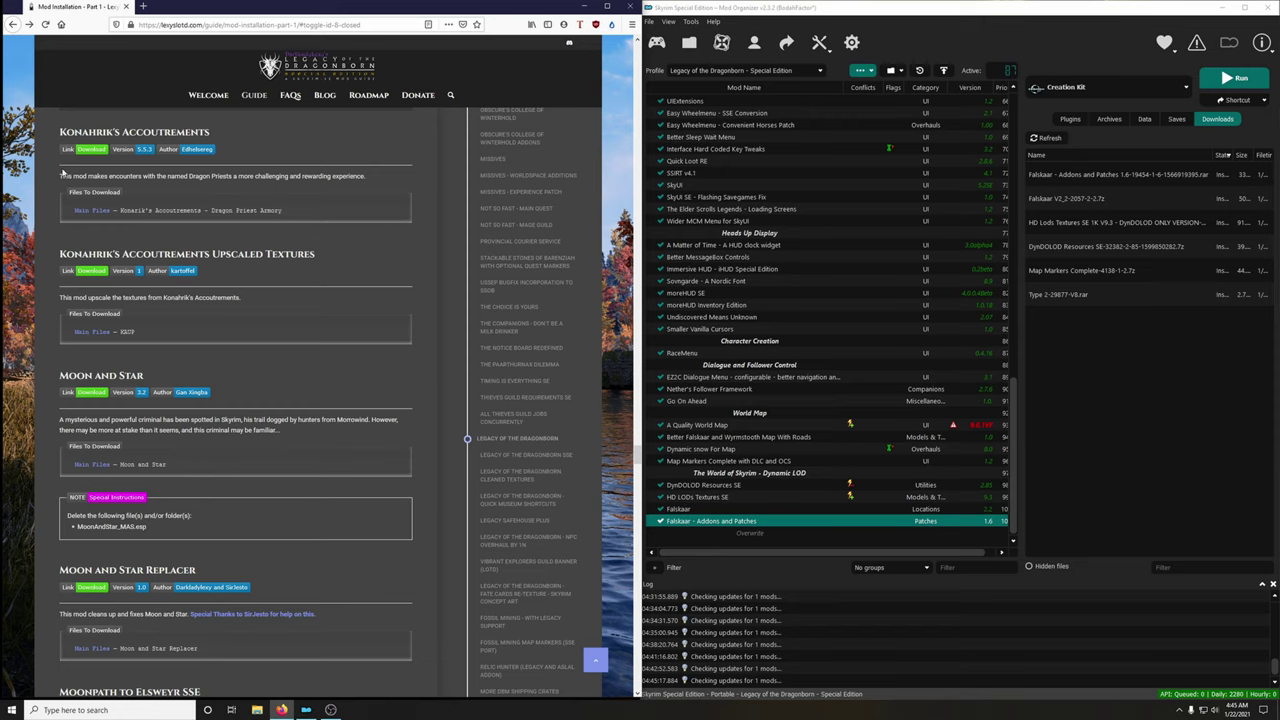
{"action": "left_click", "coordinate": [90, 154]}
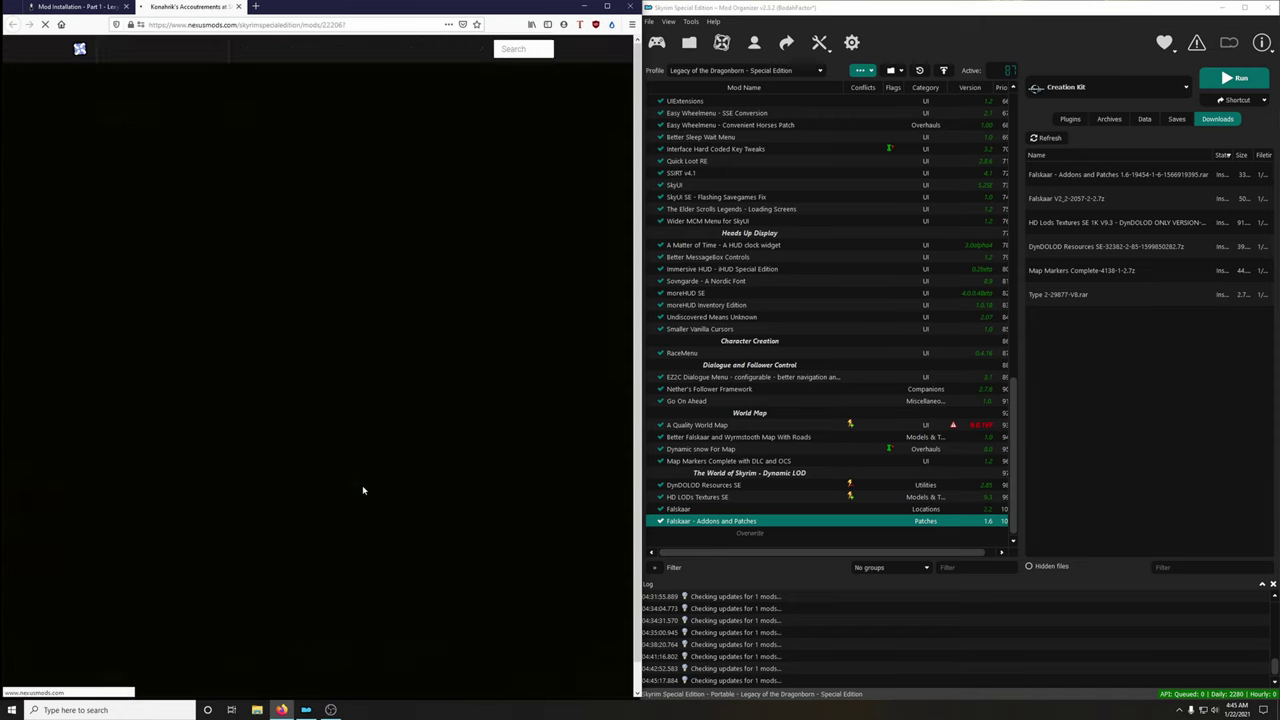
{"action": "left_click", "coordinate": [134, 372]}
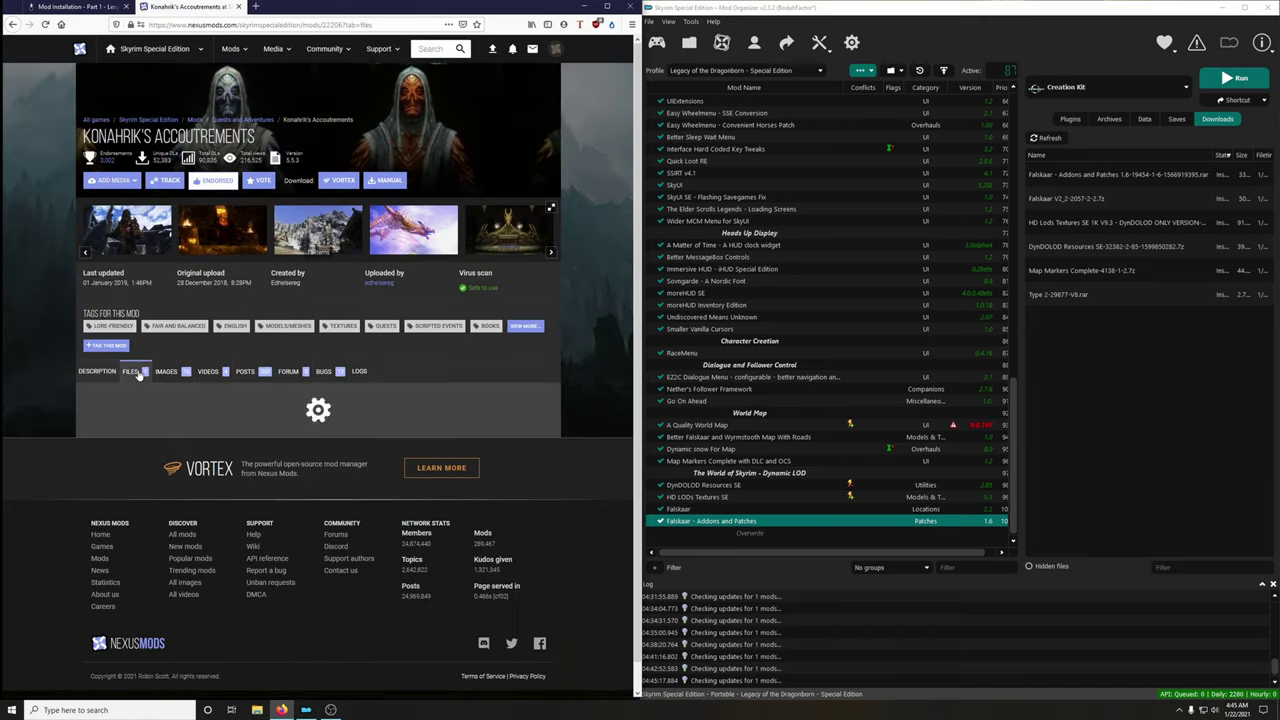
{"action": "left_click", "coordinate": [167, 518]}
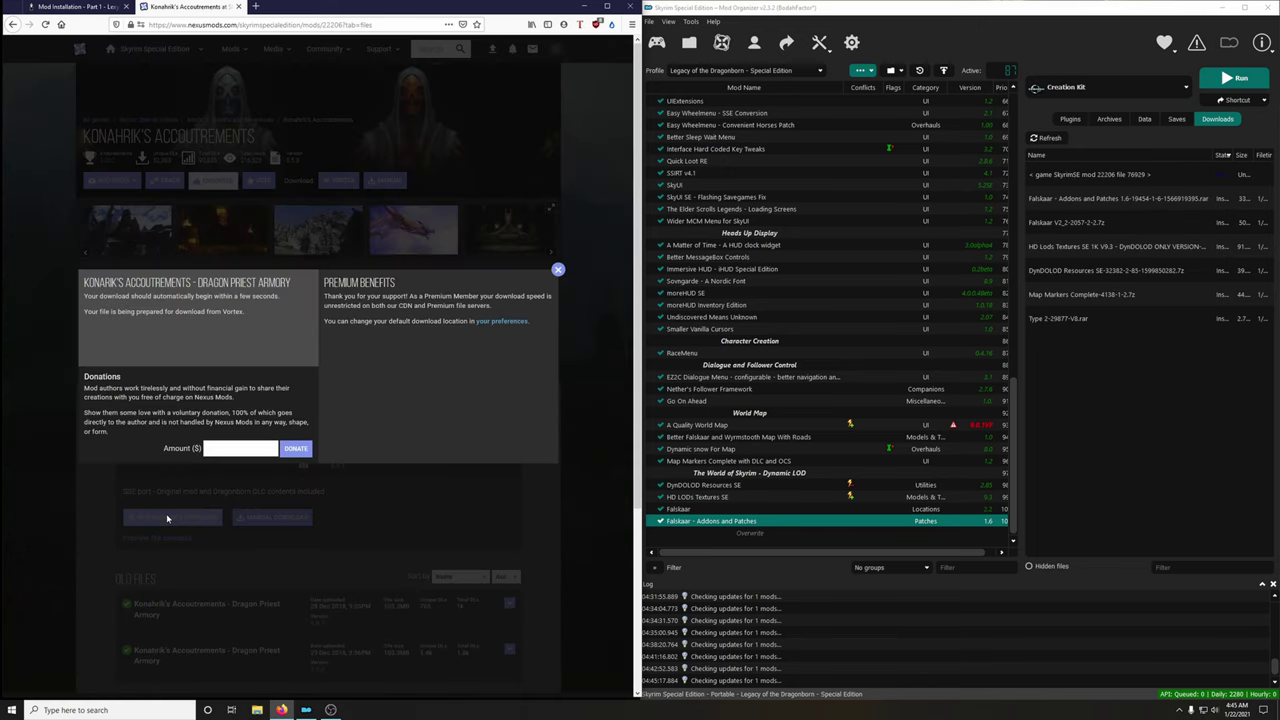
{"action": "left_click", "coordinate": [558, 269]}
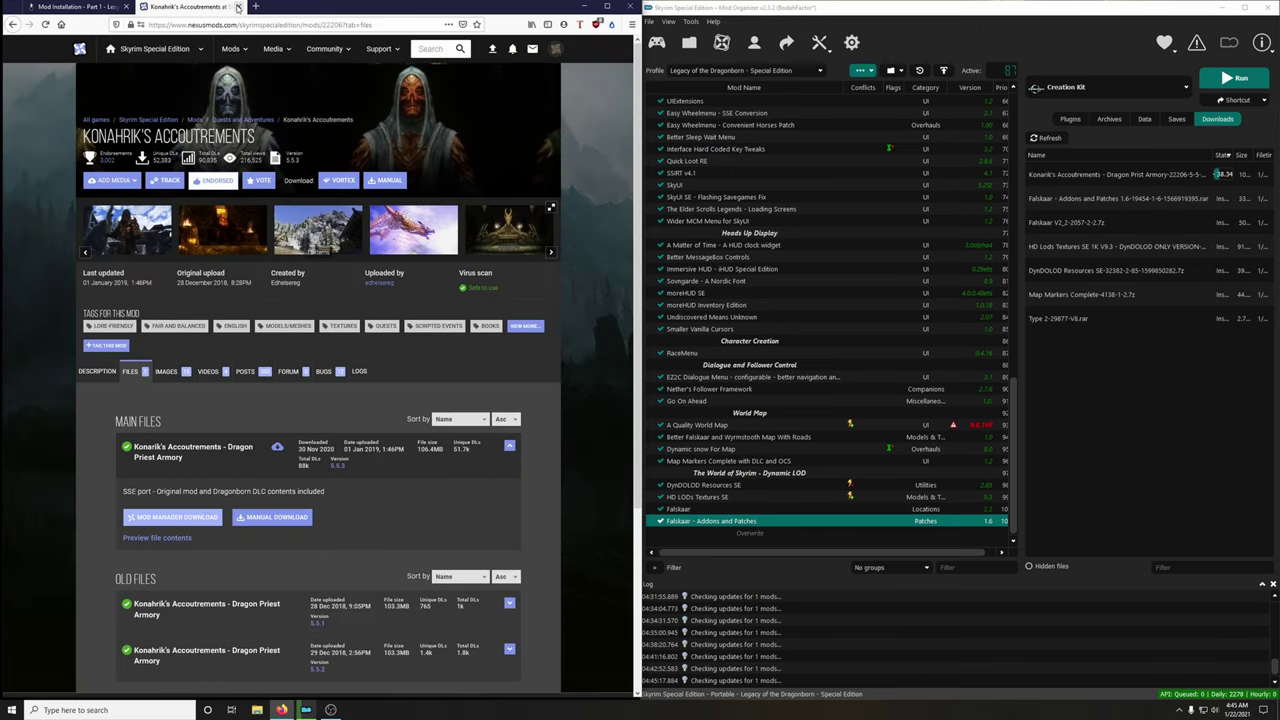
{"action": "left_click", "coordinate": [248, 6]}
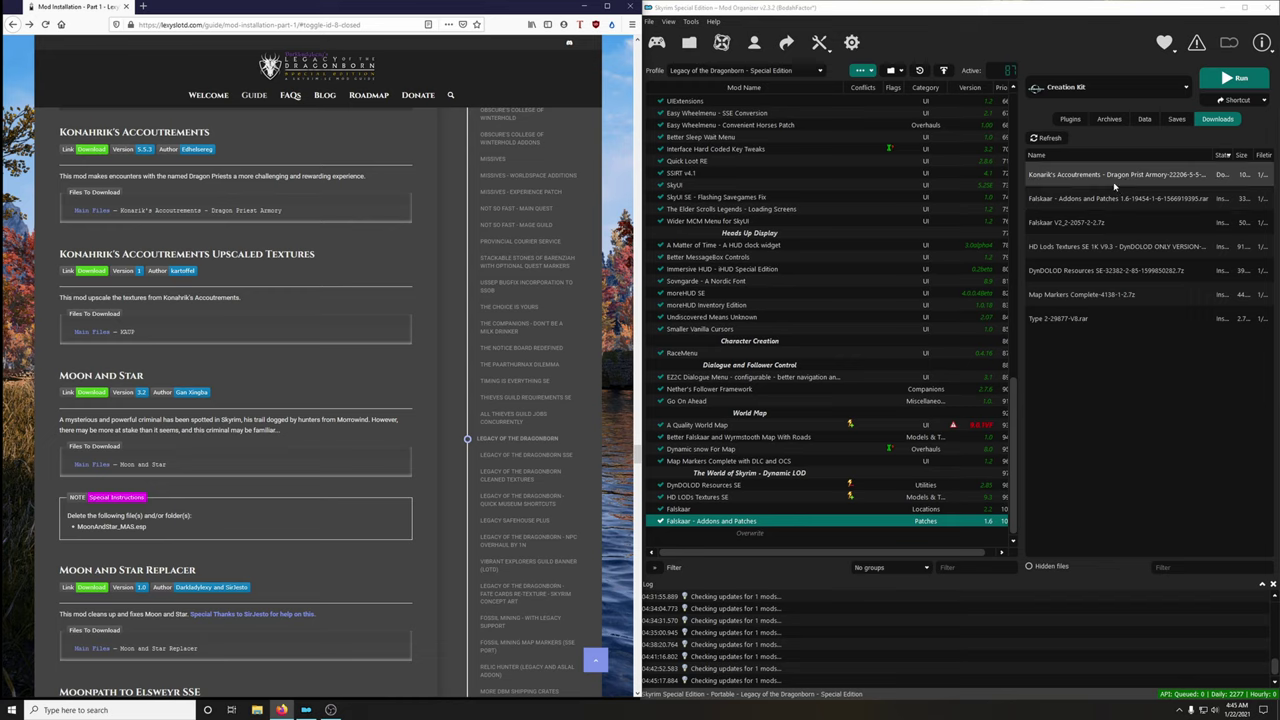
{"action": "double_click", "coordinate": [1150, 174]}
{"action": "left_click", "coordinate": [1038, 367]}
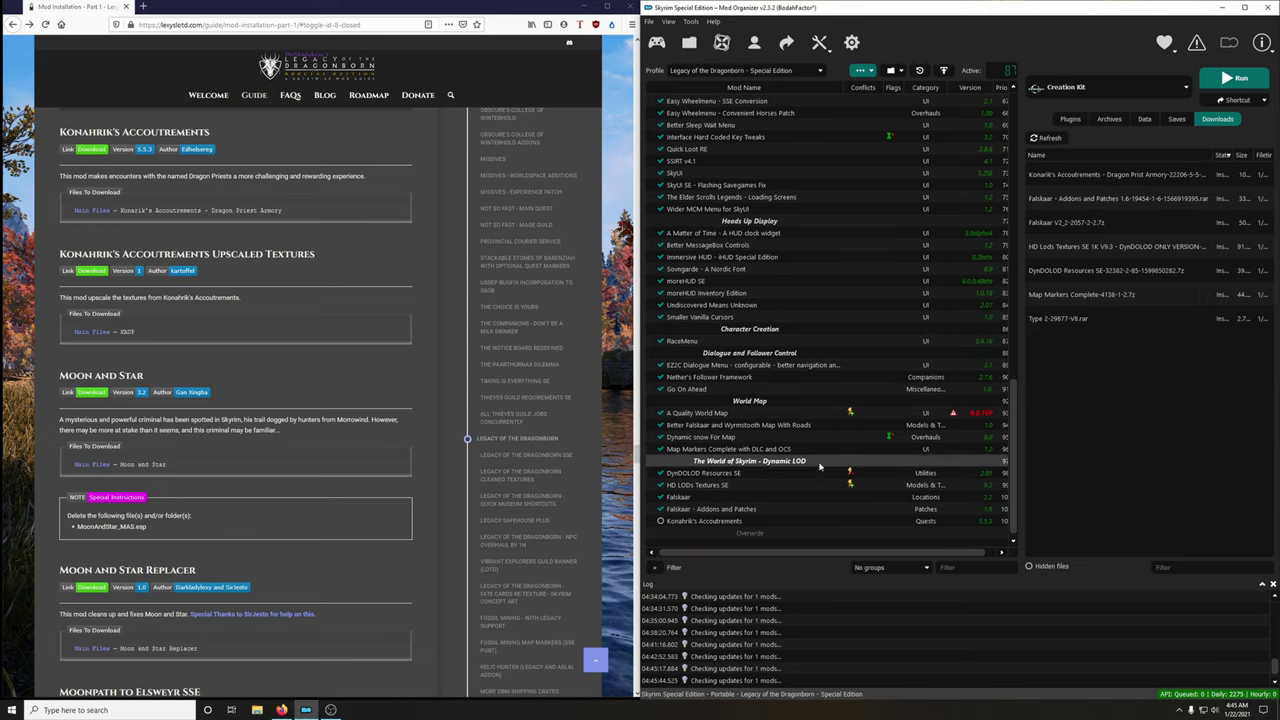
Enable Konahrik's Accoutrements, then download KAUP Upscaled Textures 1.0 from Nexus and install it
{"action": "left_click", "coordinate": [660, 522]}
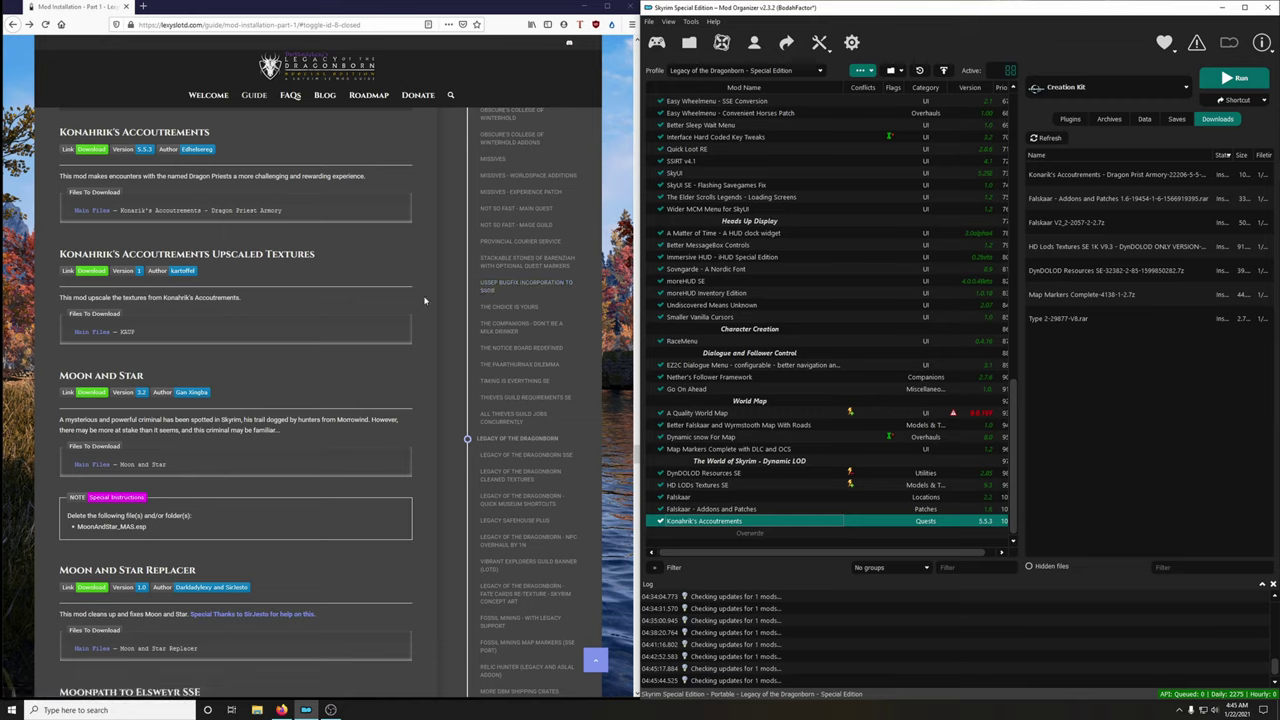
{"action": "left_click", "coordinate": [98, 270]}
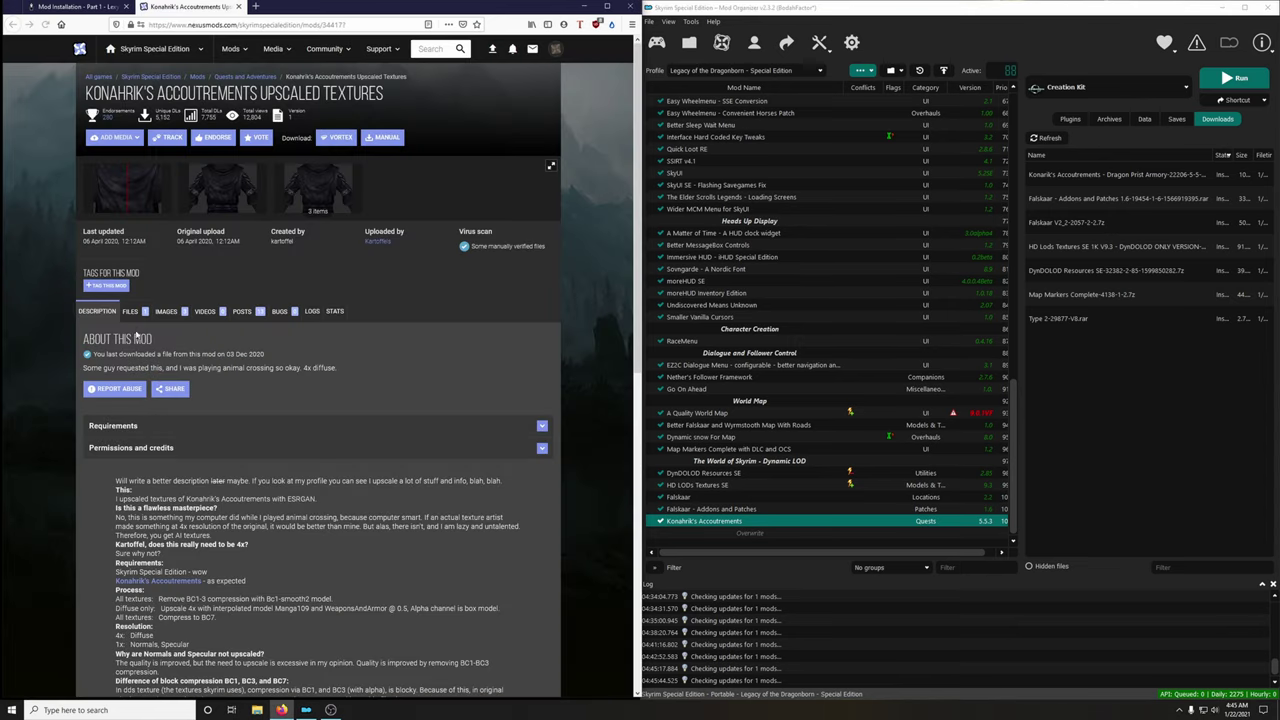
{"action": "left_click", "coordinate": [130, 312]}
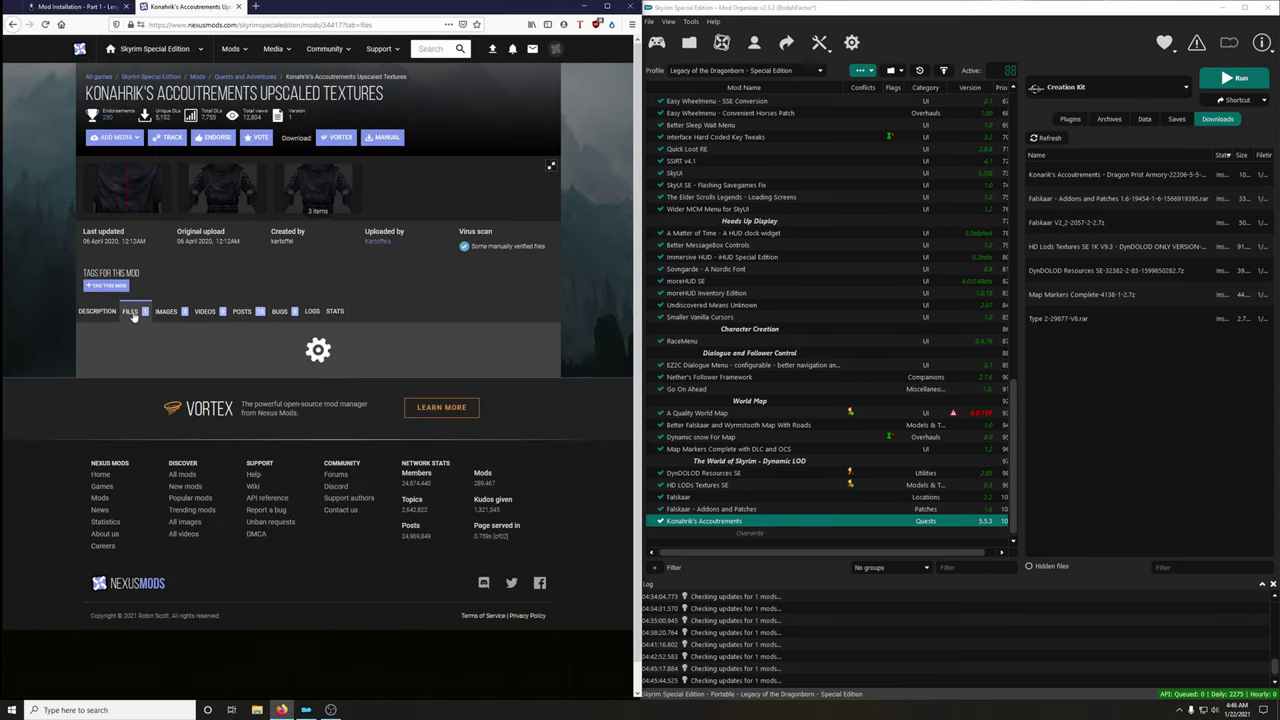
{"action": "left_click", "coordinate": [177, 491]}
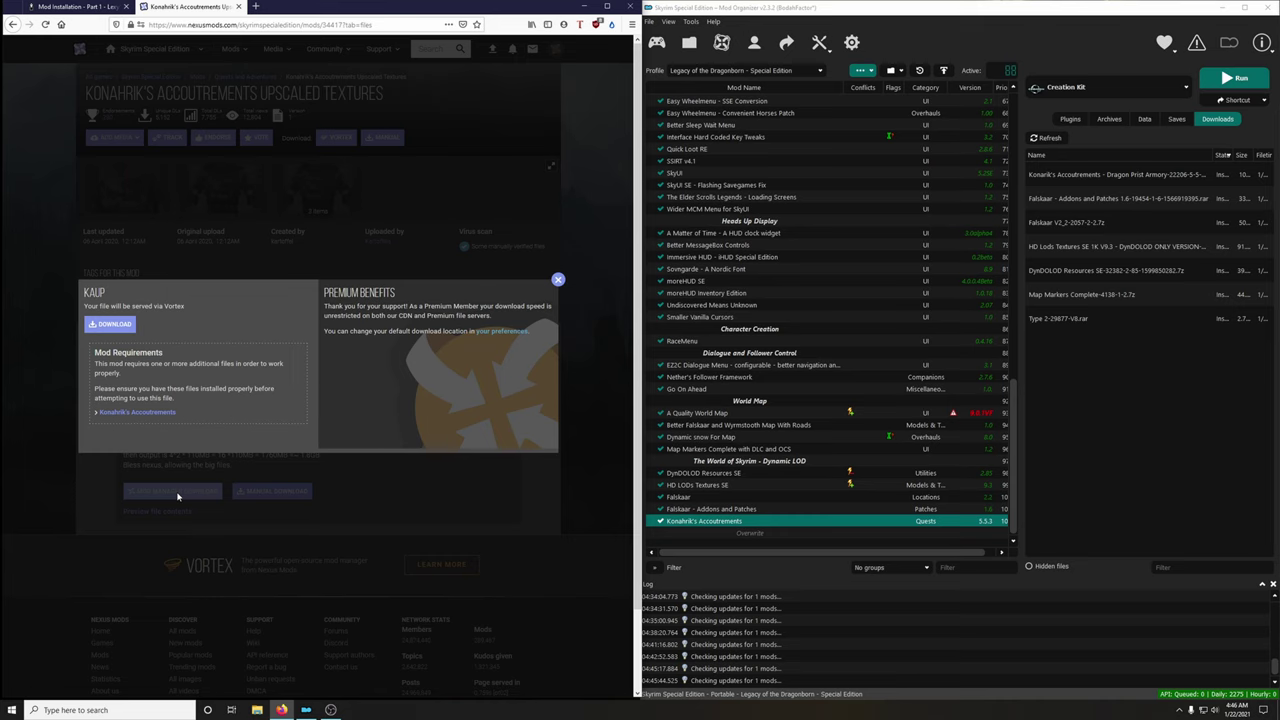
{"action": "left_click", "coordinate": [110, 323]}
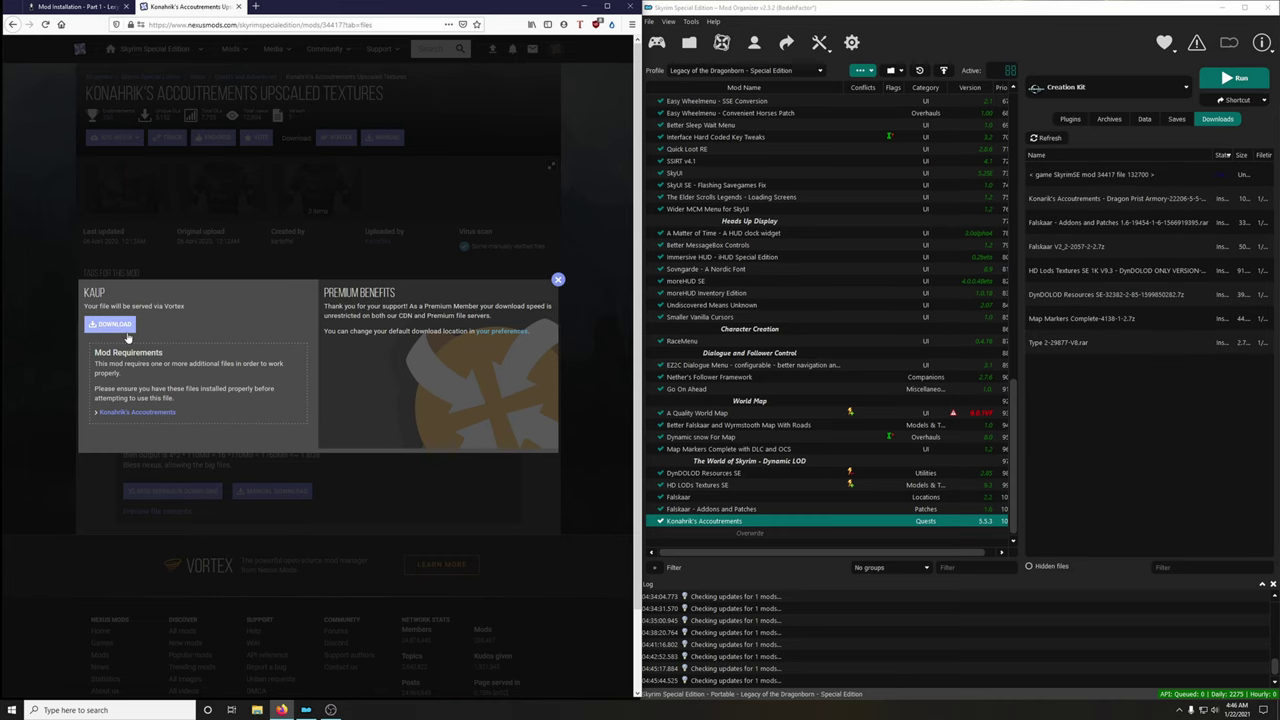
{"action": "left_click", "coordinate": [238, 7]}
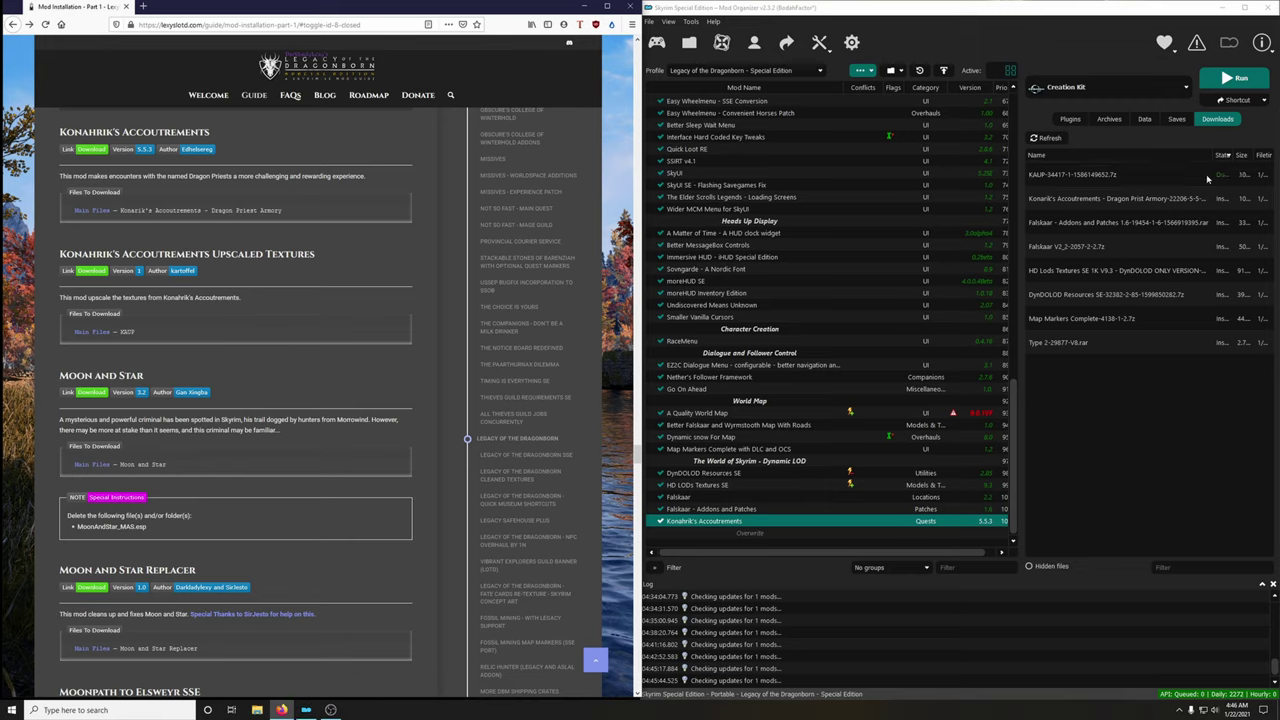
{"action": "double_click", "coordinate": [1110, 173]}
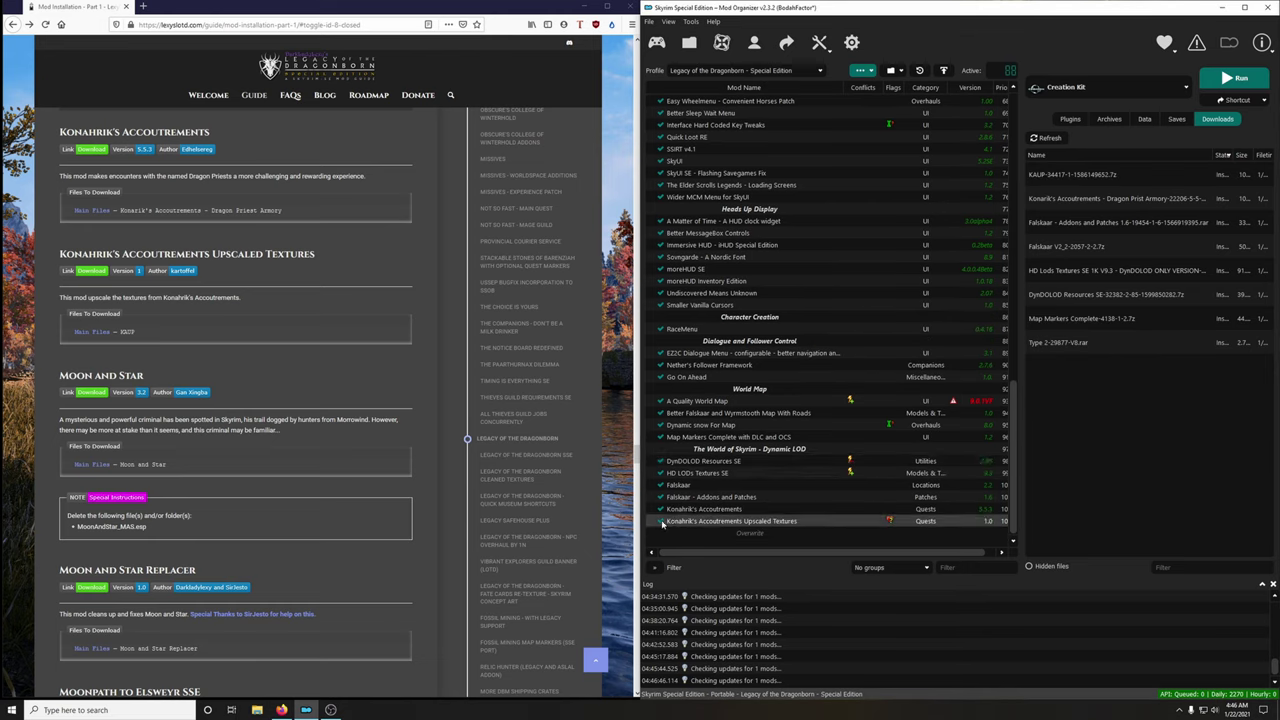
Turn on Konahrik's Accoutrements Upscaled Textures with Enable selected, then briefly view its Nexus page
{"action": "right_click", "coordinate": [853, 525]}
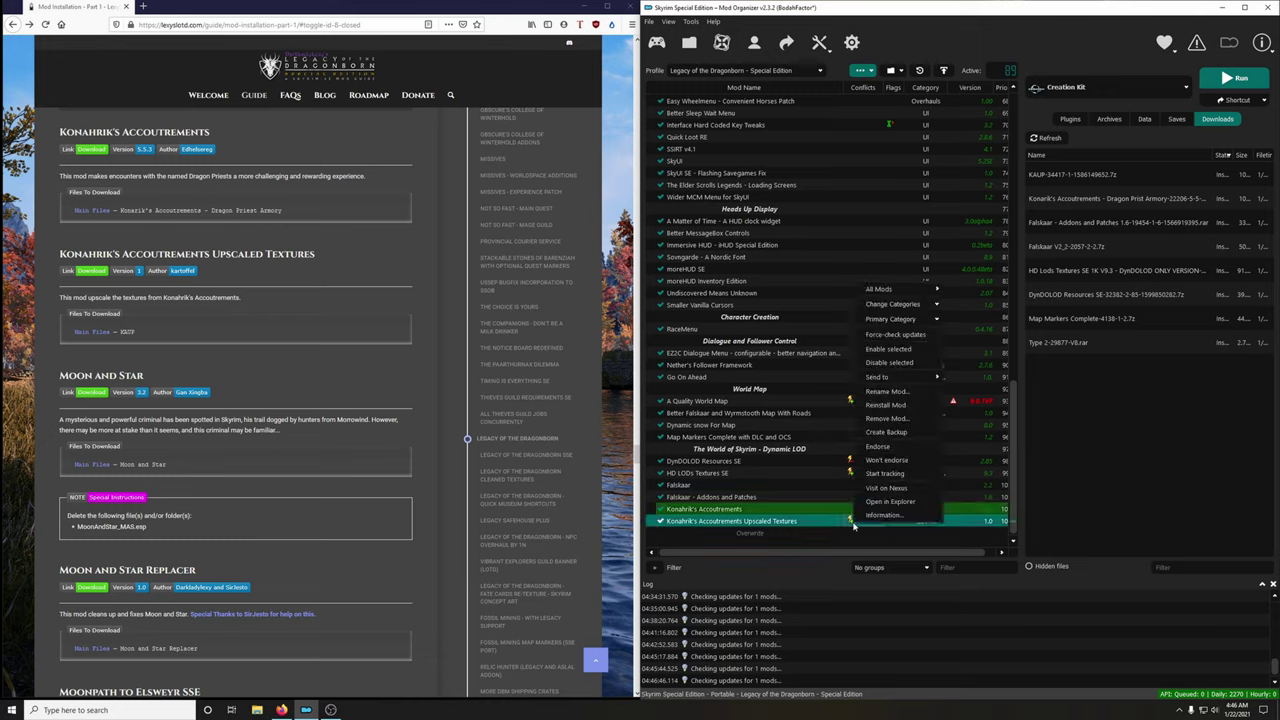
{"action": "left_click", "coordinate": [890, 456]}
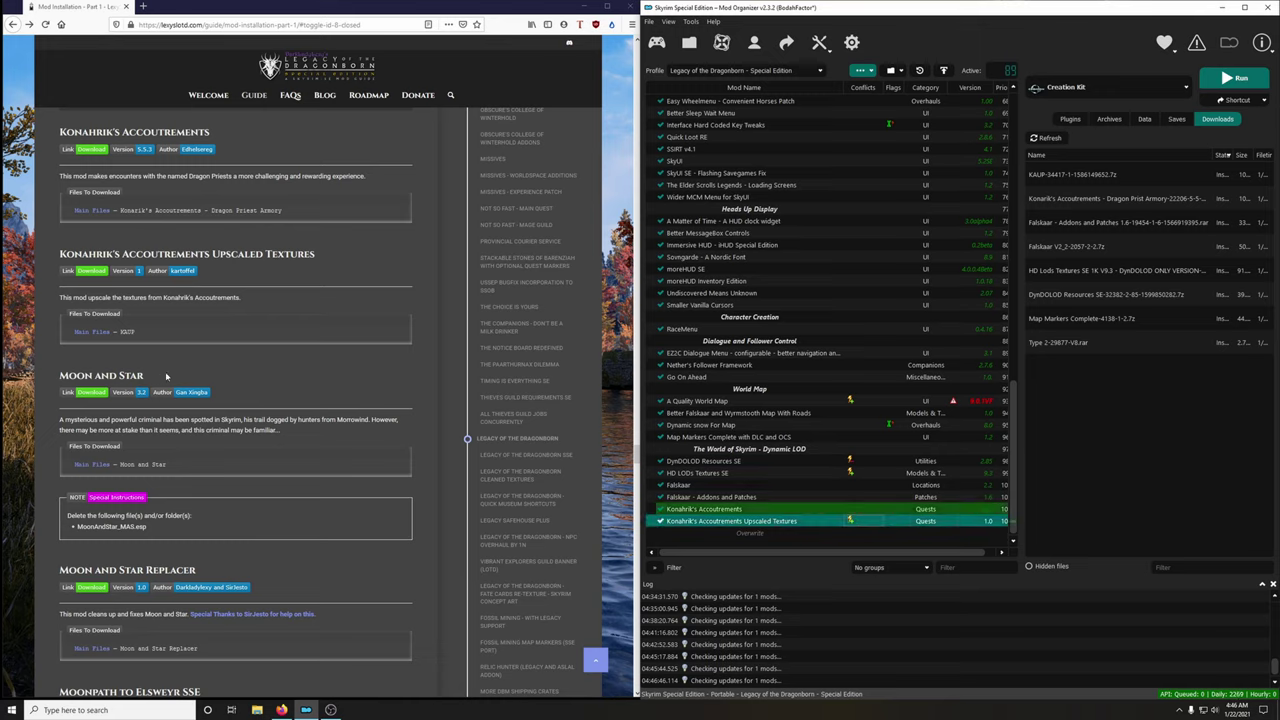
{"action": "right_click", "coordinate": [791, 525]}
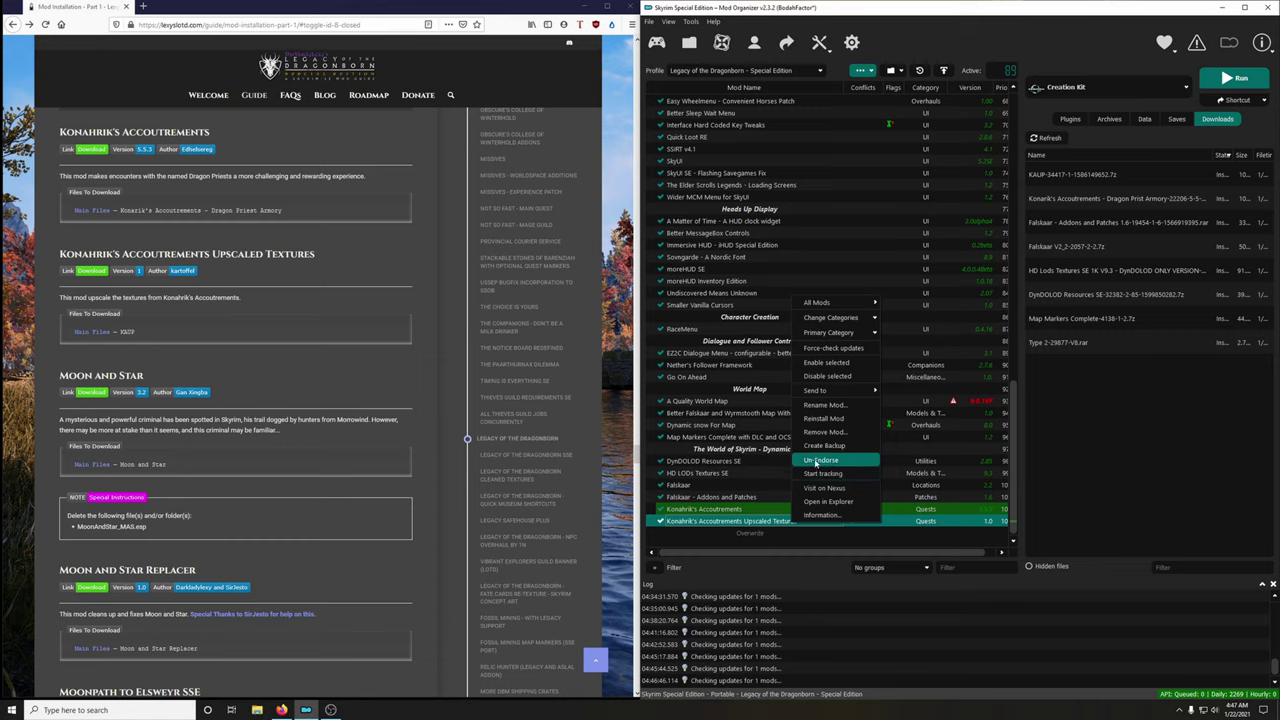
{"action": "left_click", "coordinate": [273, 462]}
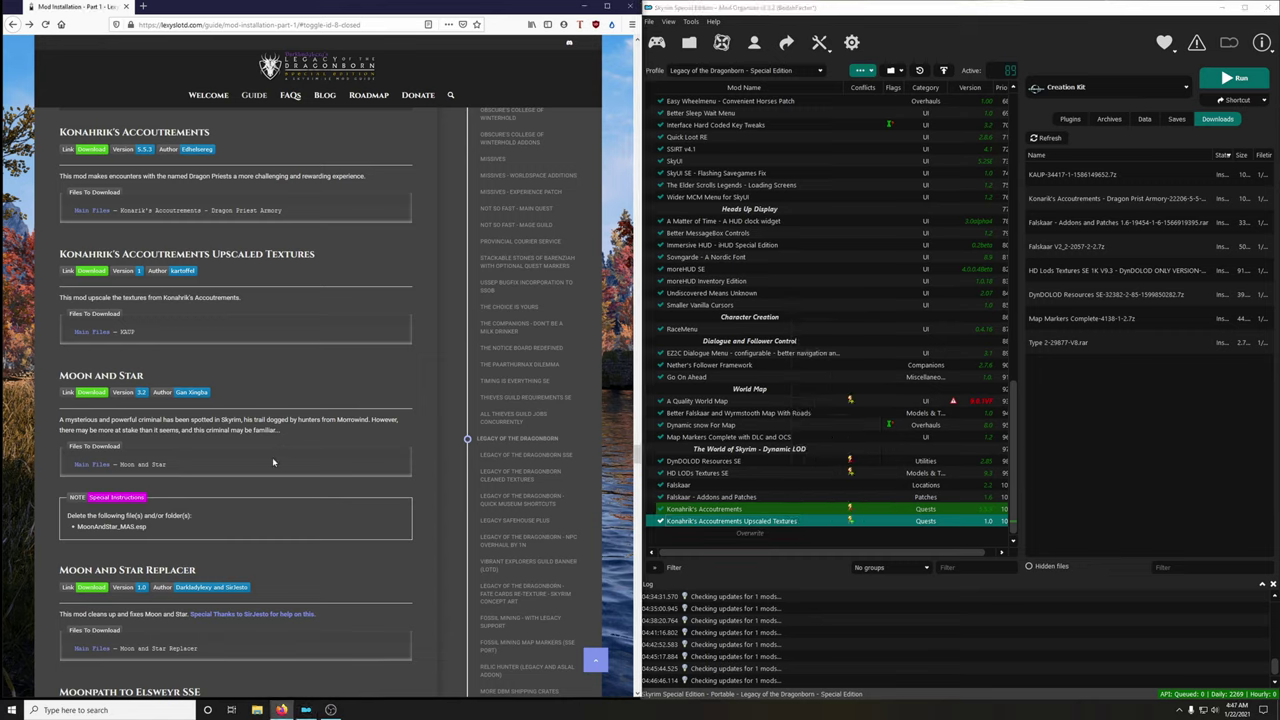
{"action": "left_click", "coordinate": [91, 271]}
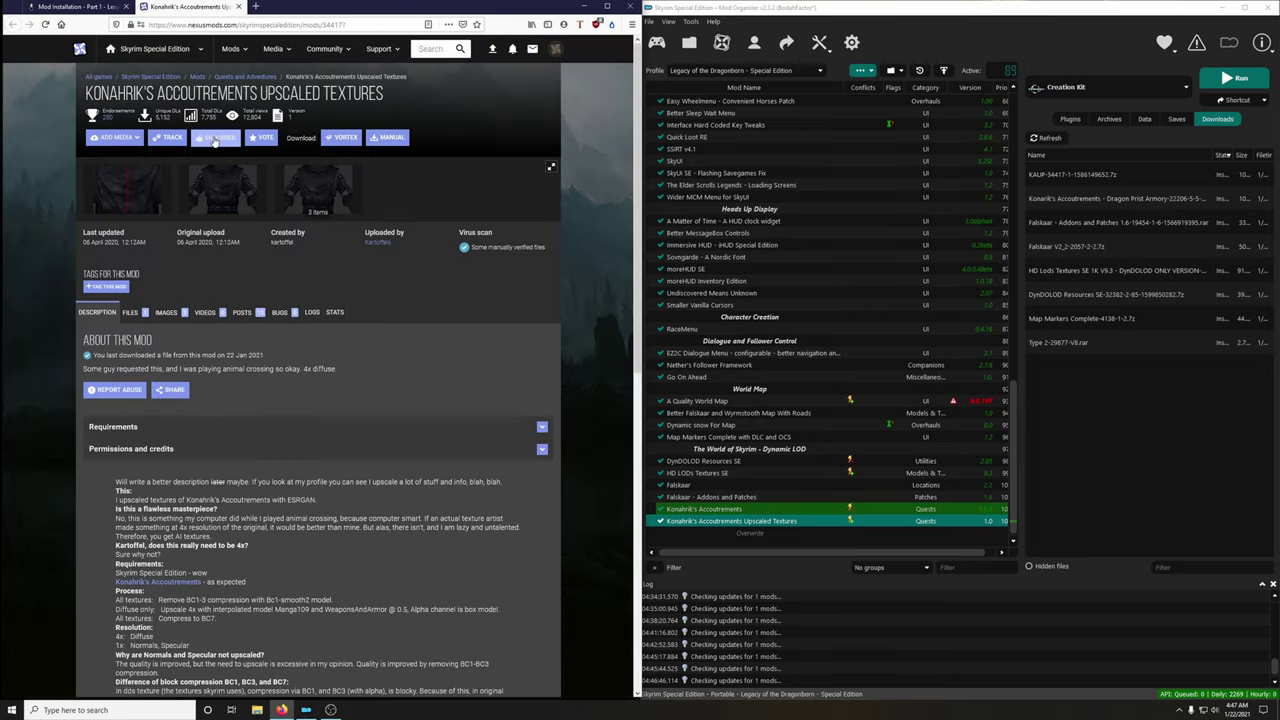
{"action": "left_click", "coordinate": [246, 6]}
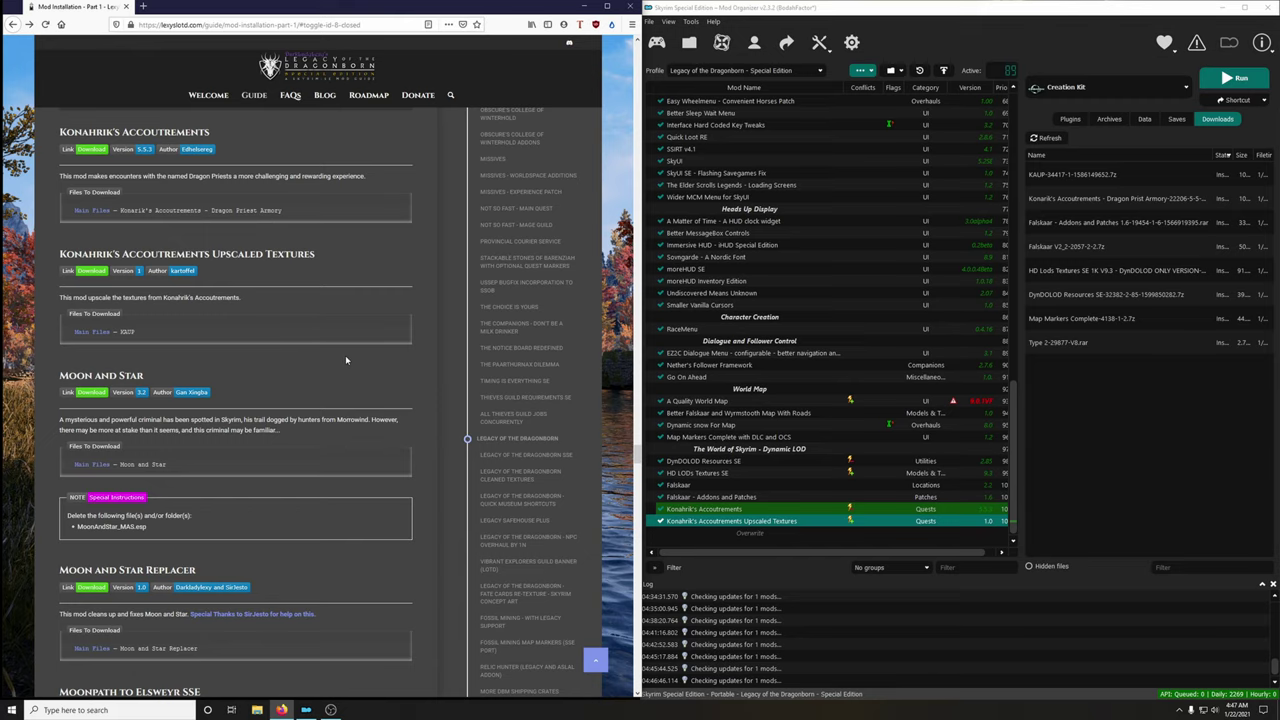
Send Moon and Star's main file from Nexus to MO2 as Moon-and-Star-4301-3-2.zip
{"action": "scroll", "coordinate": [385, 437], "scroll_direction": "down", "scroll_amount": 3}
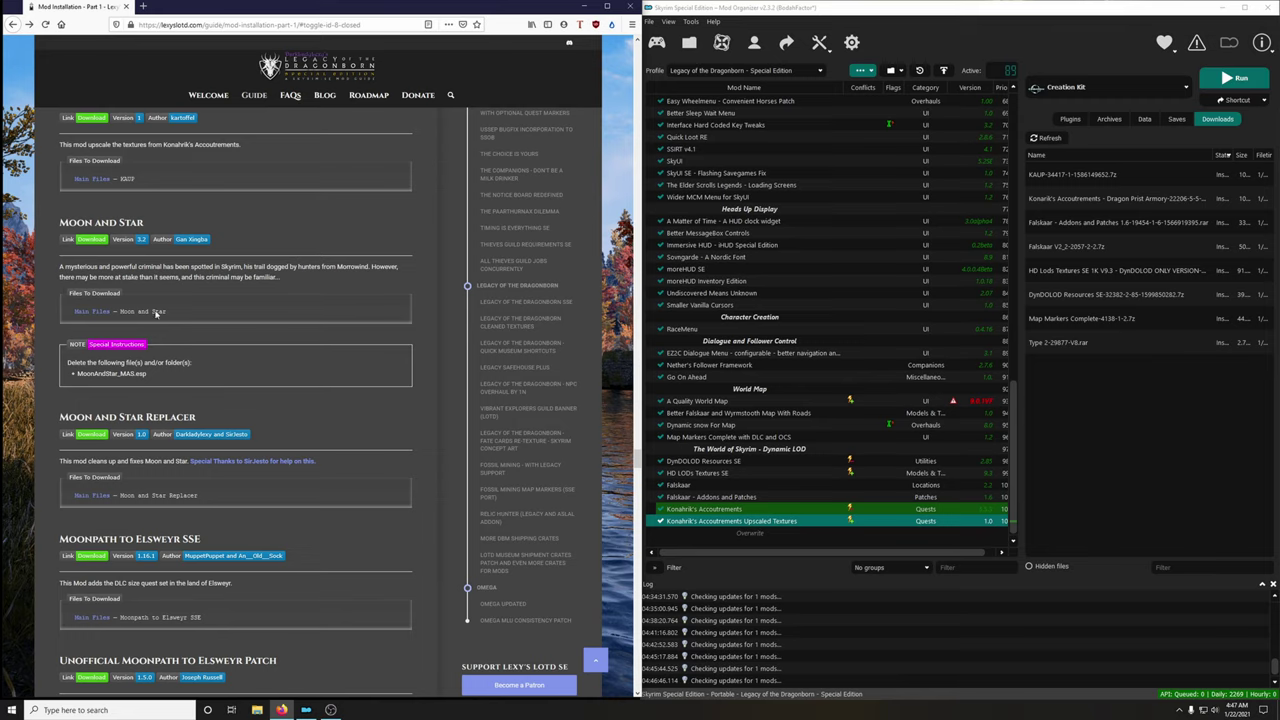
{"action": "left_click", "coordinate": [95, 240]}
{"action": "left_click", "coordinate": [130, 357]}
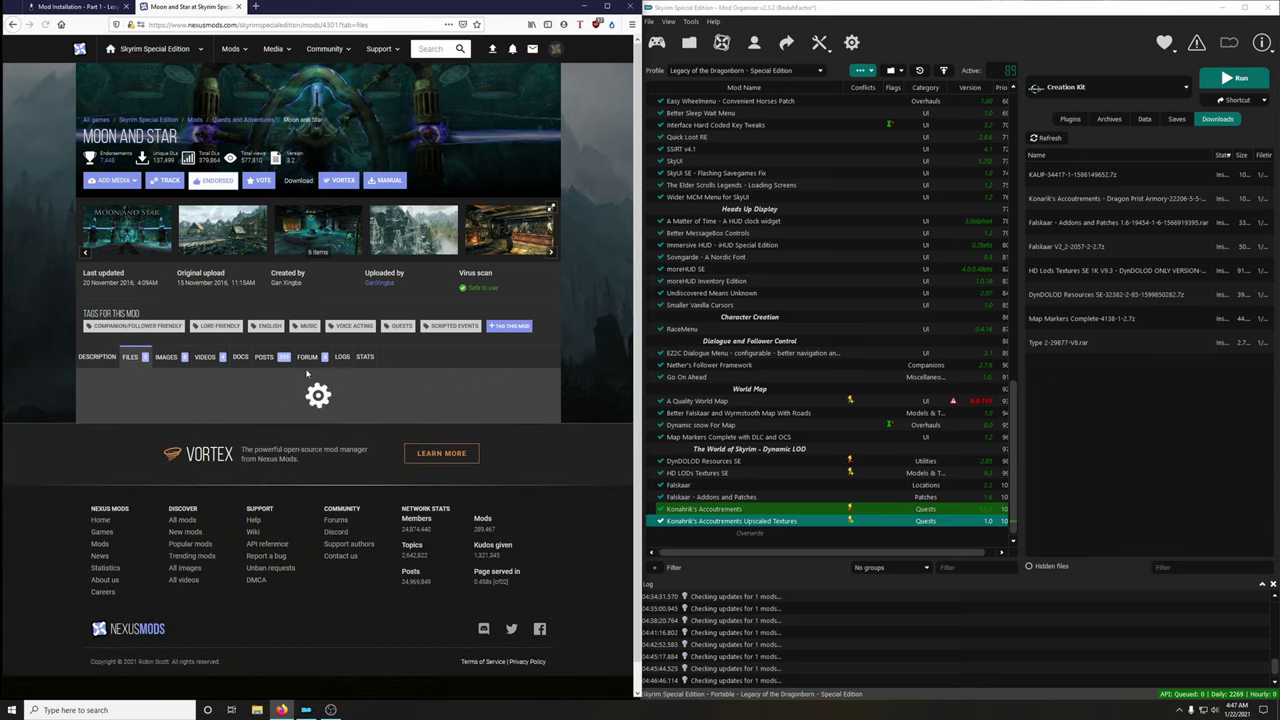
{"action": "scroll", "coordinate": [320, 370], "scroll_direction": "down", "scroll_amount": 2}
{"action": "left_click", "coordinate": [194, 386]}
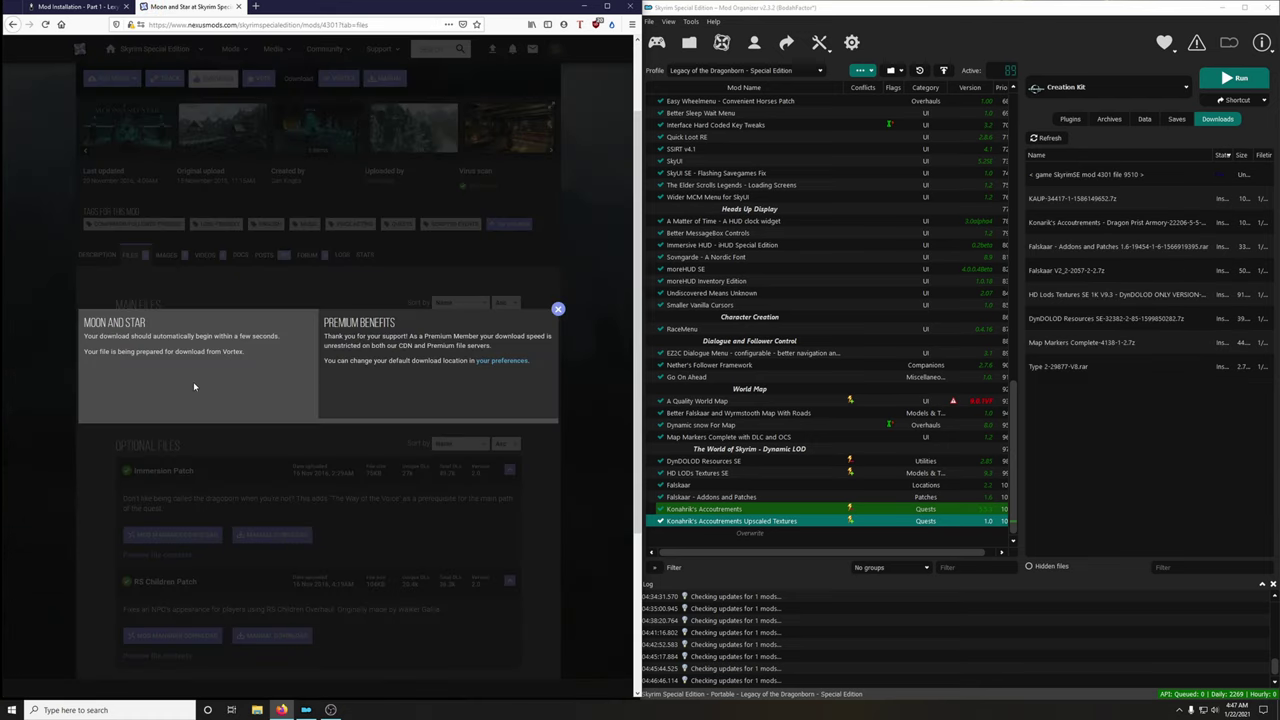
{"action": "left_click", "coordinate": [238, 6]}
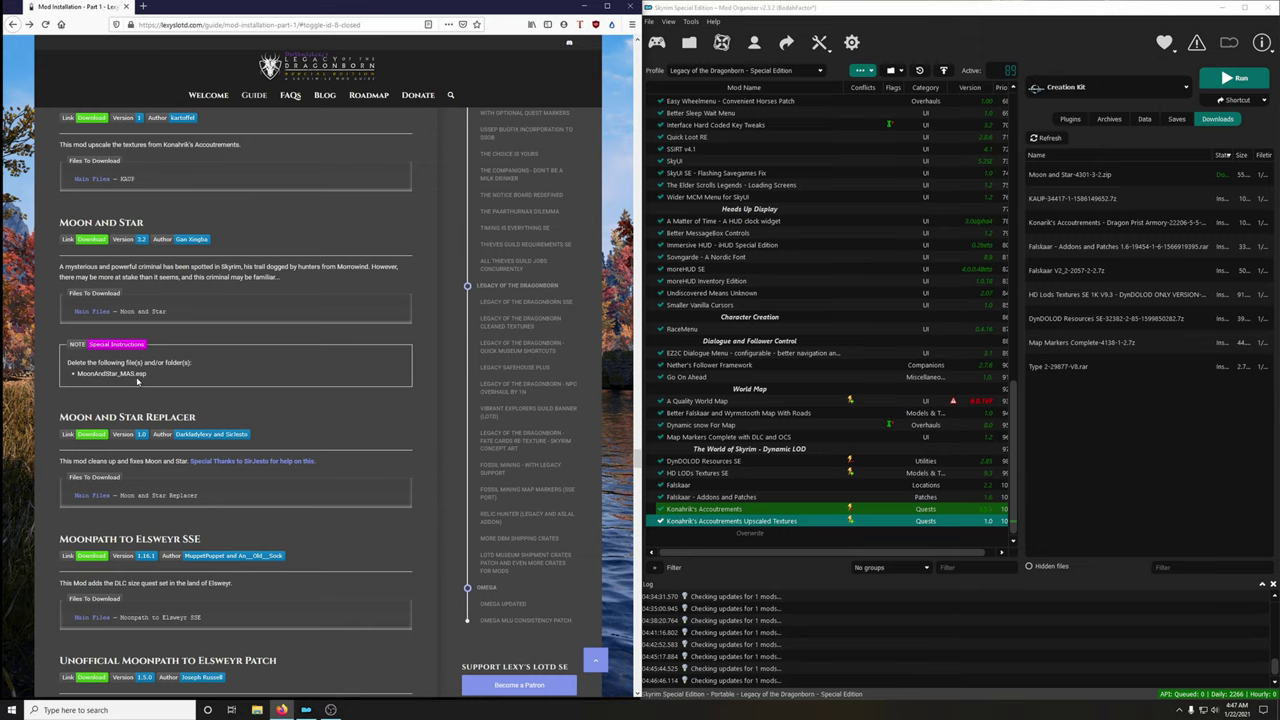
Install Moon and Star manually with MoonAndStar_MAS.esp unchecked, answer the BSA prompt, and enable it
{"action": "double_click", "coordinate": [1090, 177]}
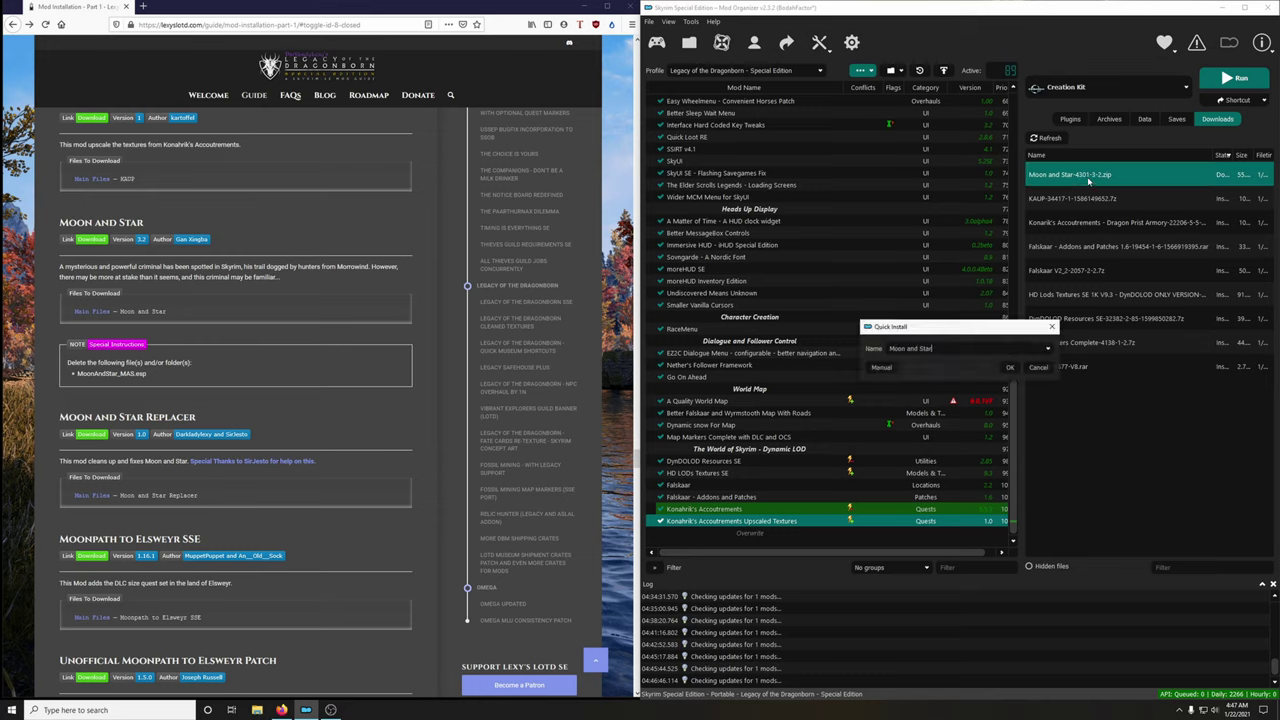
{"action": "left_click", "coordinate": [885, 369]}
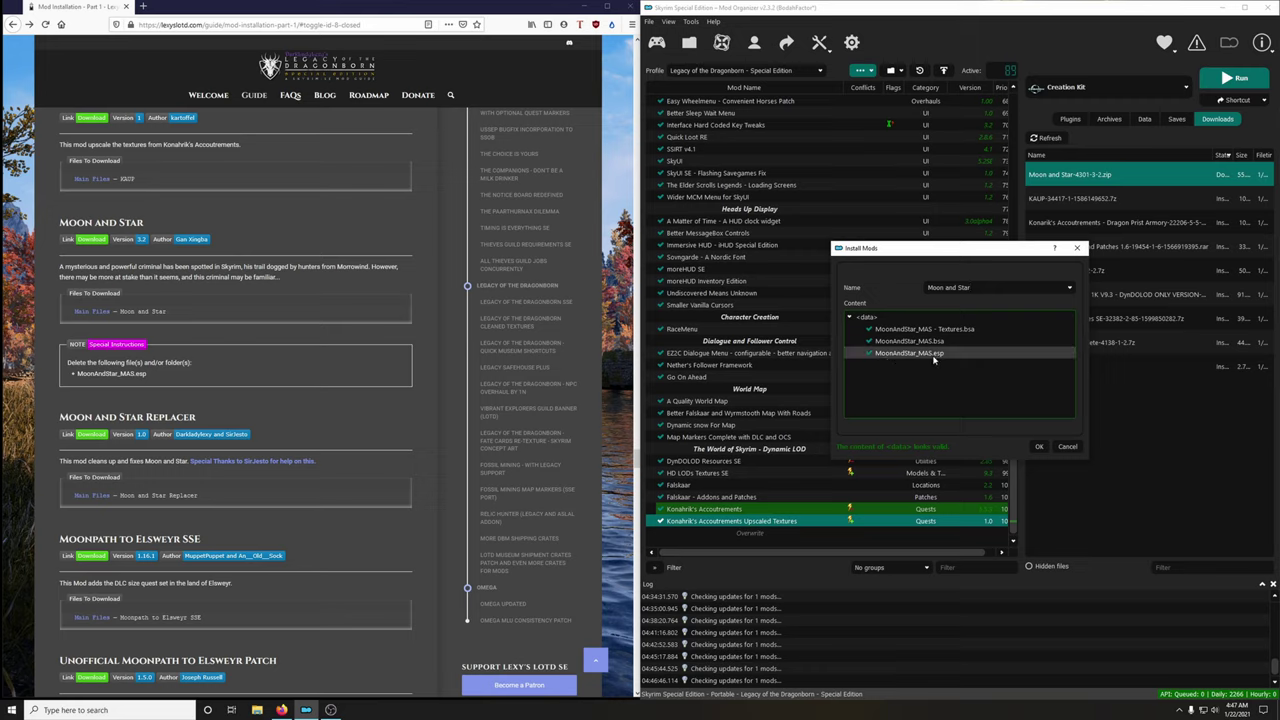
{"action": "left_click", "coordinate": [870, 355]}
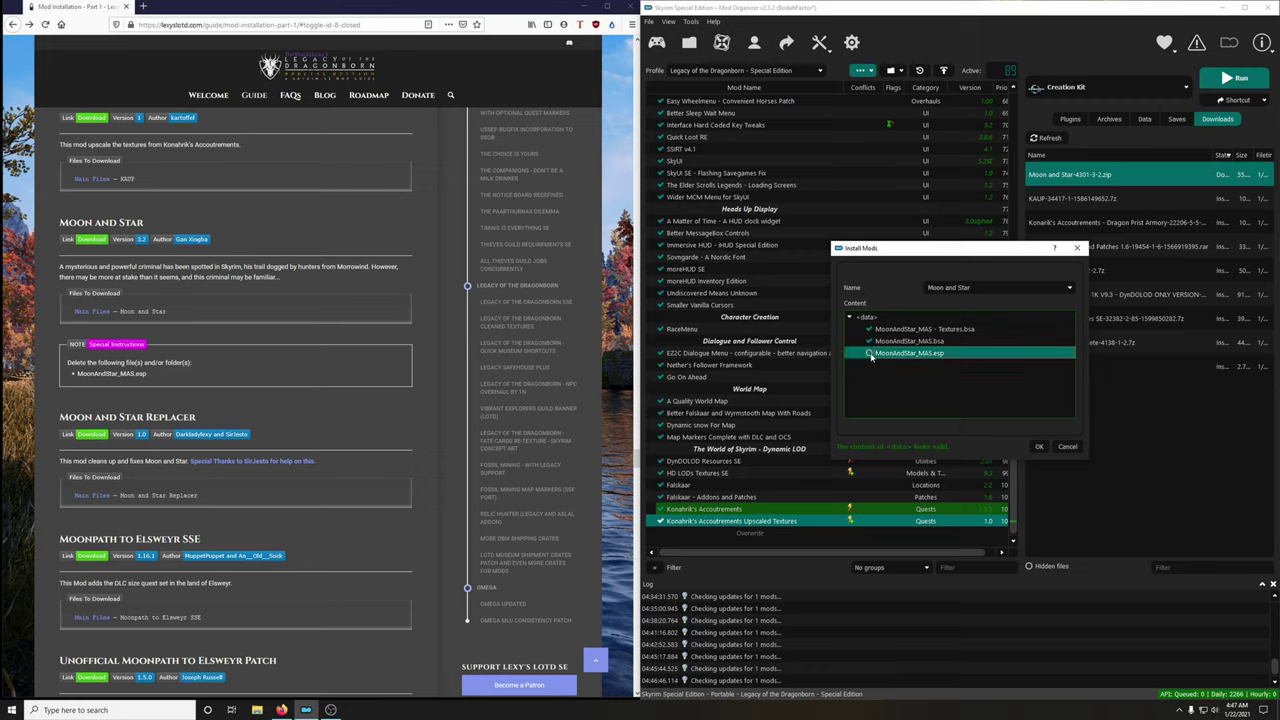
{"action": "left_click", "coordinate": [1040, 446]}
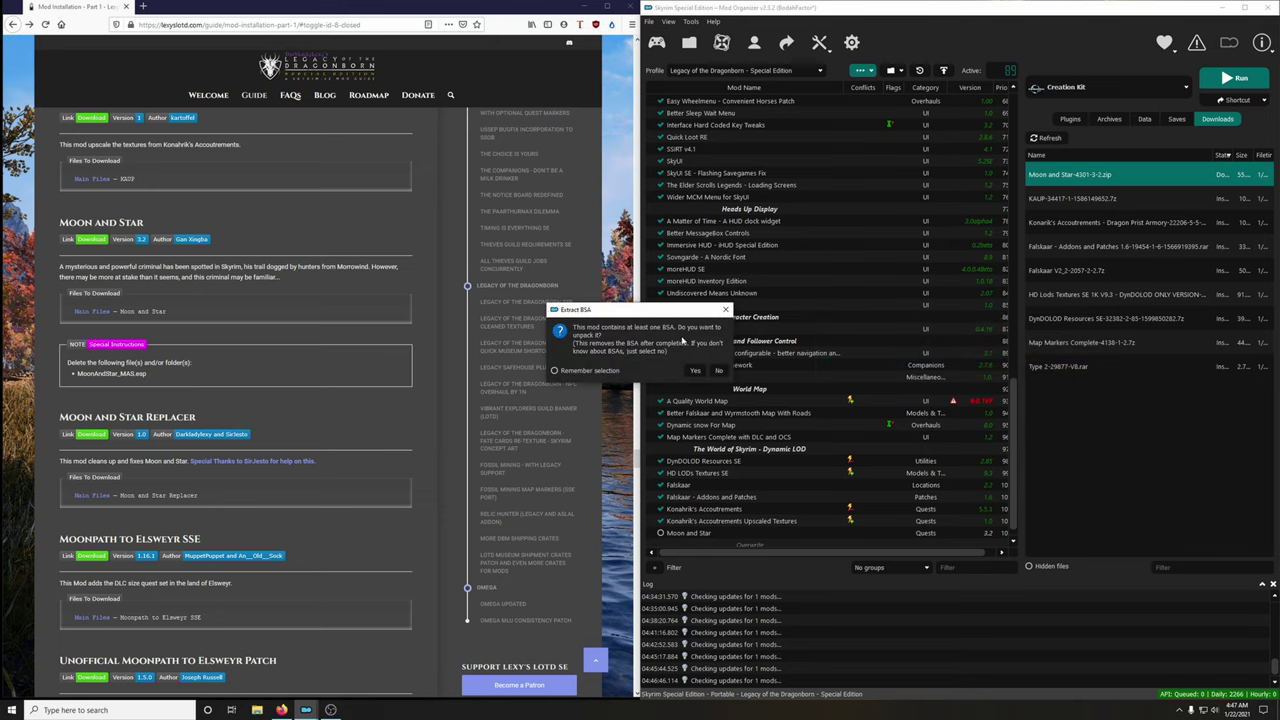
{"action": "left_click", "coordinate": [718, 370]}
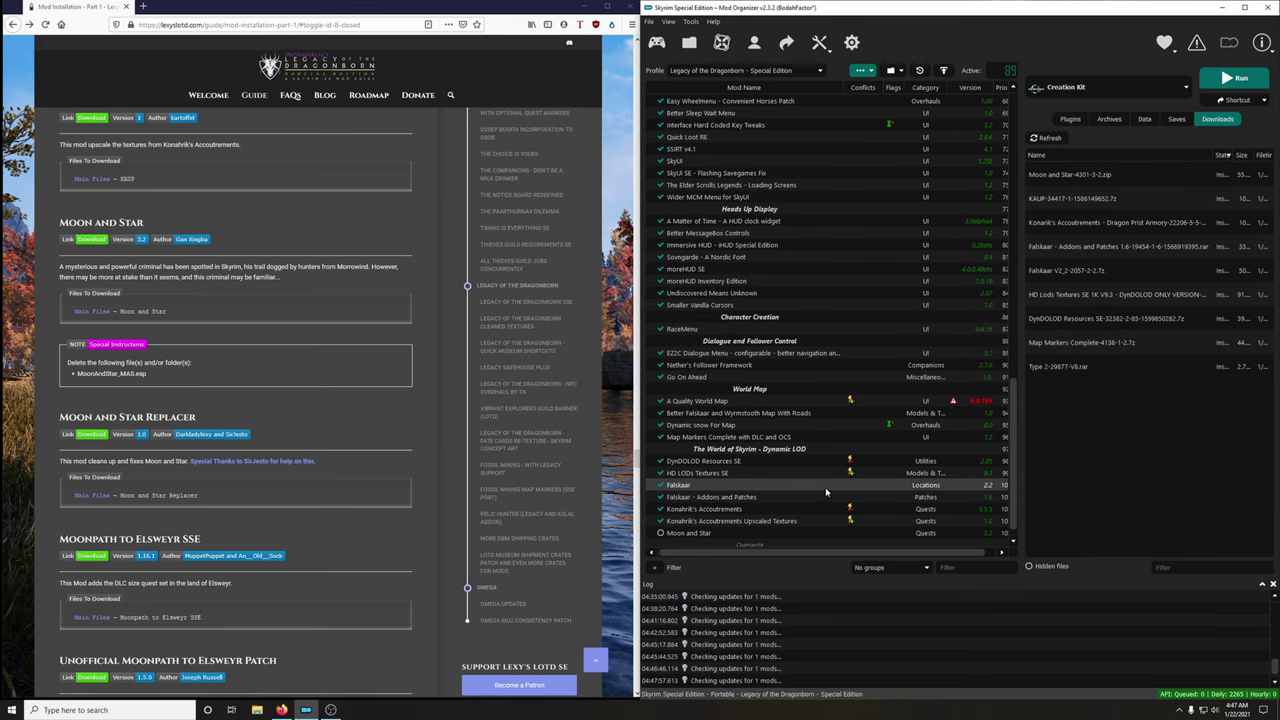
{"action": "left_click", "coordinate": [802, 520]}
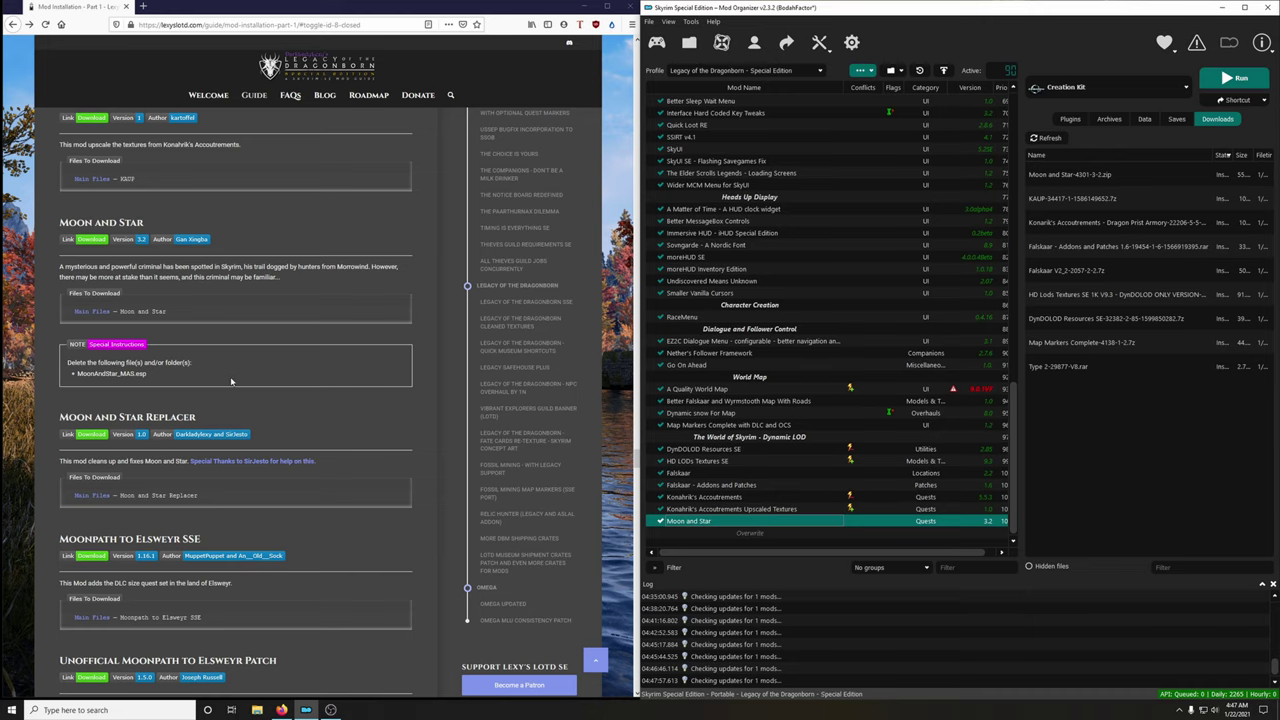
{"action": "scroll", "coordinate": [230, 380], "scroll_direction": "down", "scroll_amount": 3}
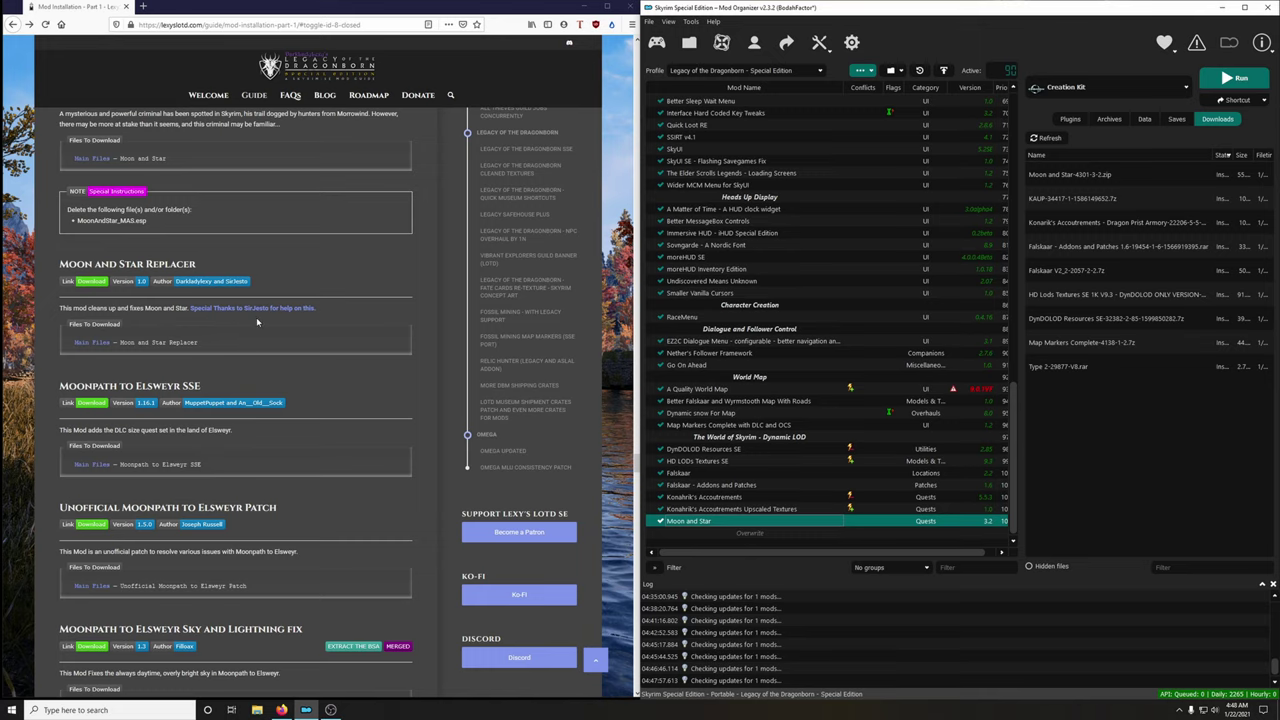
Download and save the Moon-and-Star-Replacer.7z archive from Nexus in Firefox
{"action": "left_click", "coordinate": [91, 281]}
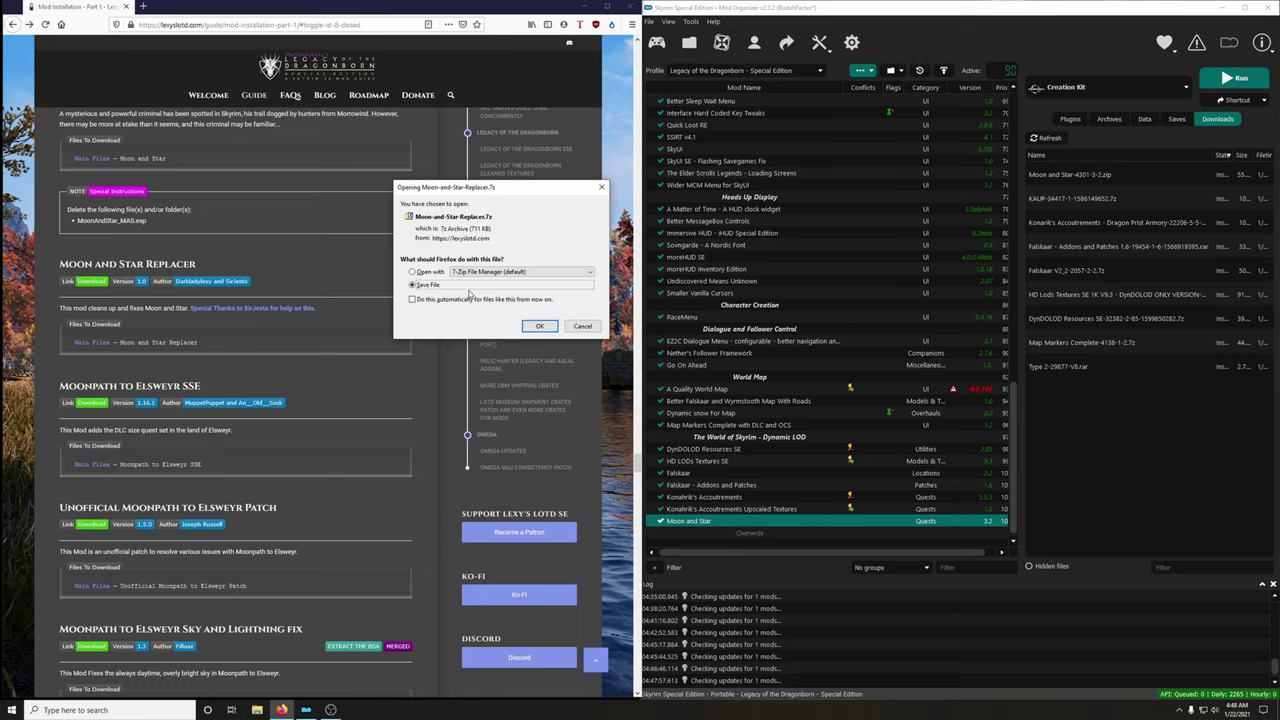
{"action": "left_click", "coordinate": [538, 327]}
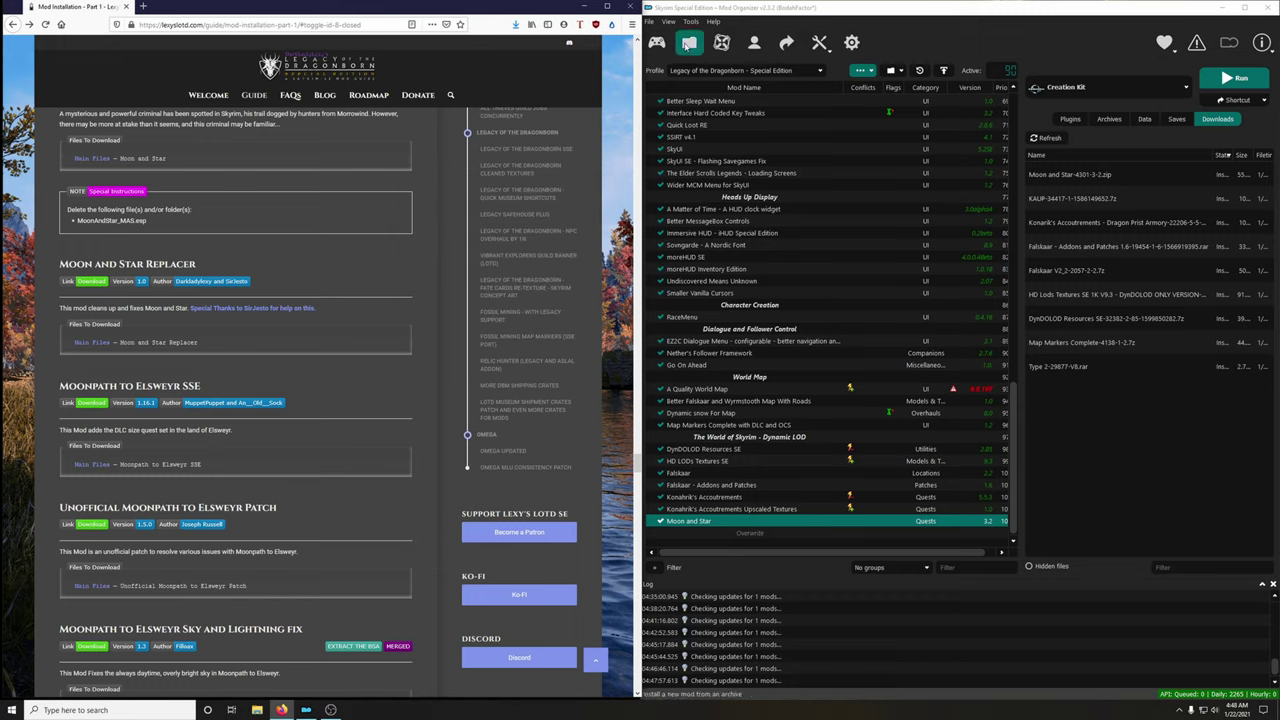
{"action": "left_click", "coordinate": [690, 44]}
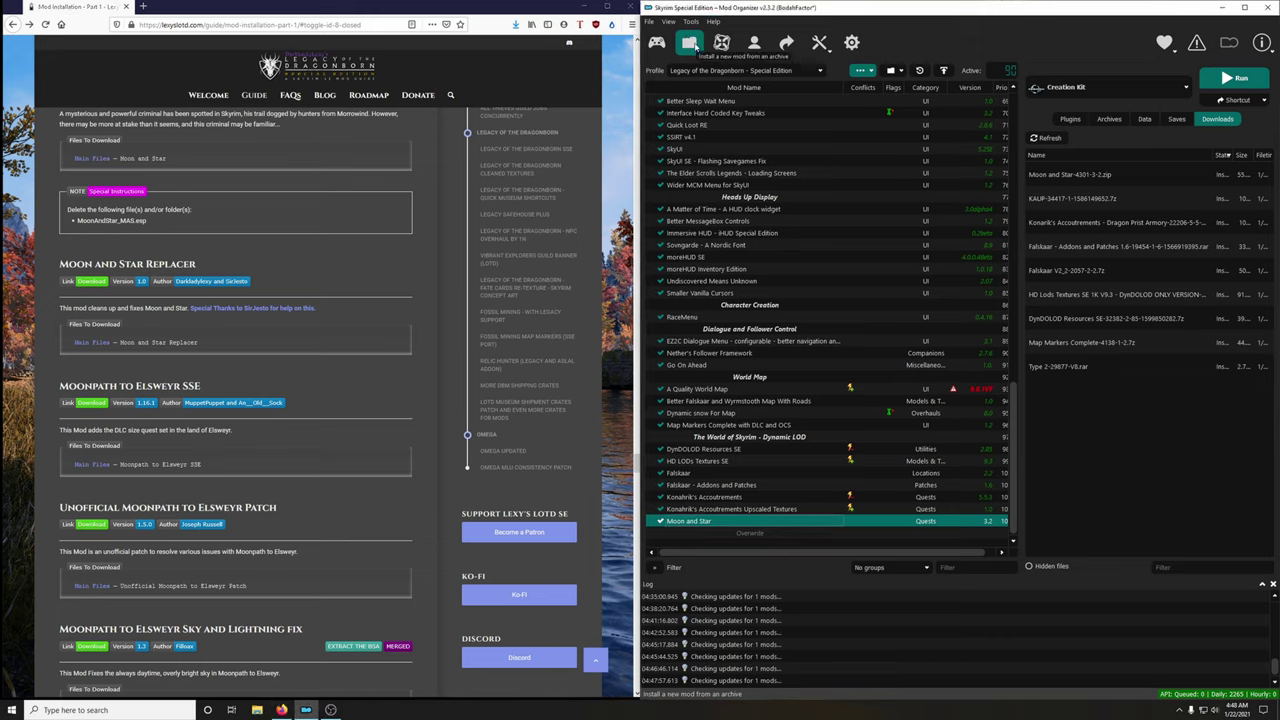
Install Moon-and-Star-Replacer.7z from disk as mod 'Moon-and-Star-Replacer' and enable it
{"action": "left_click", "coordinate": [690, 44]}
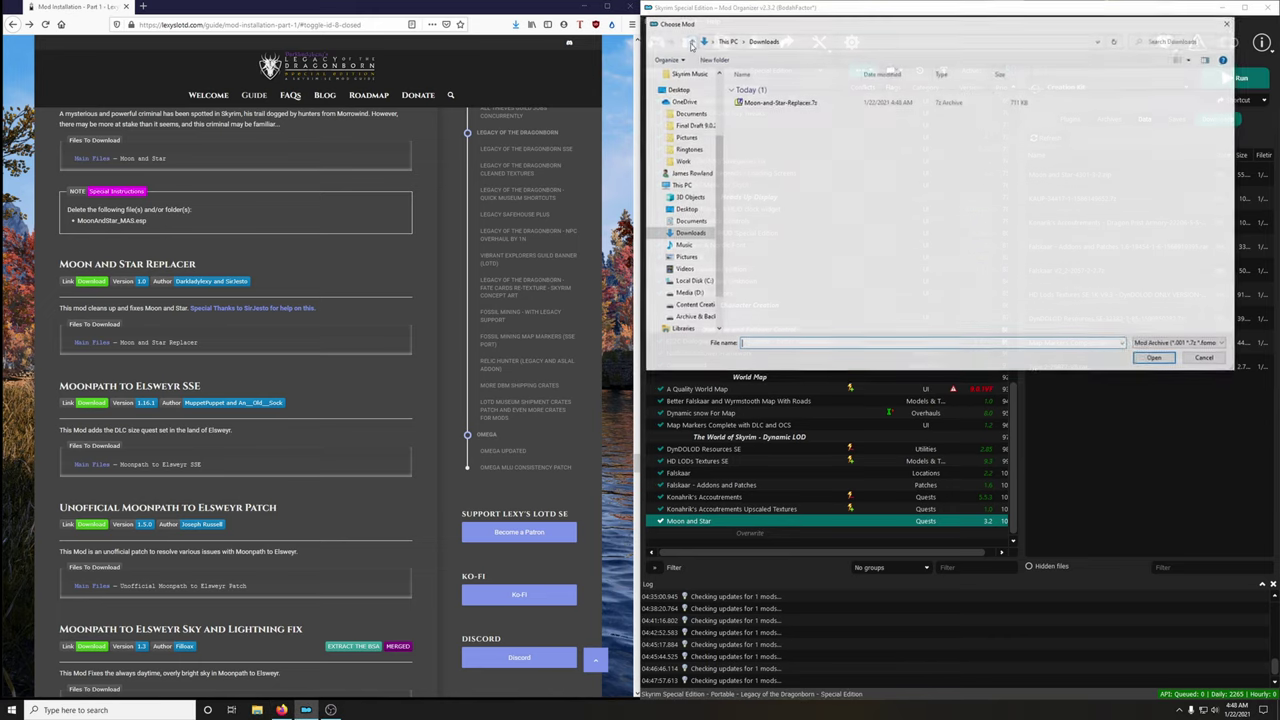
{"action": "left_click", "coordinate": [798, 106]}
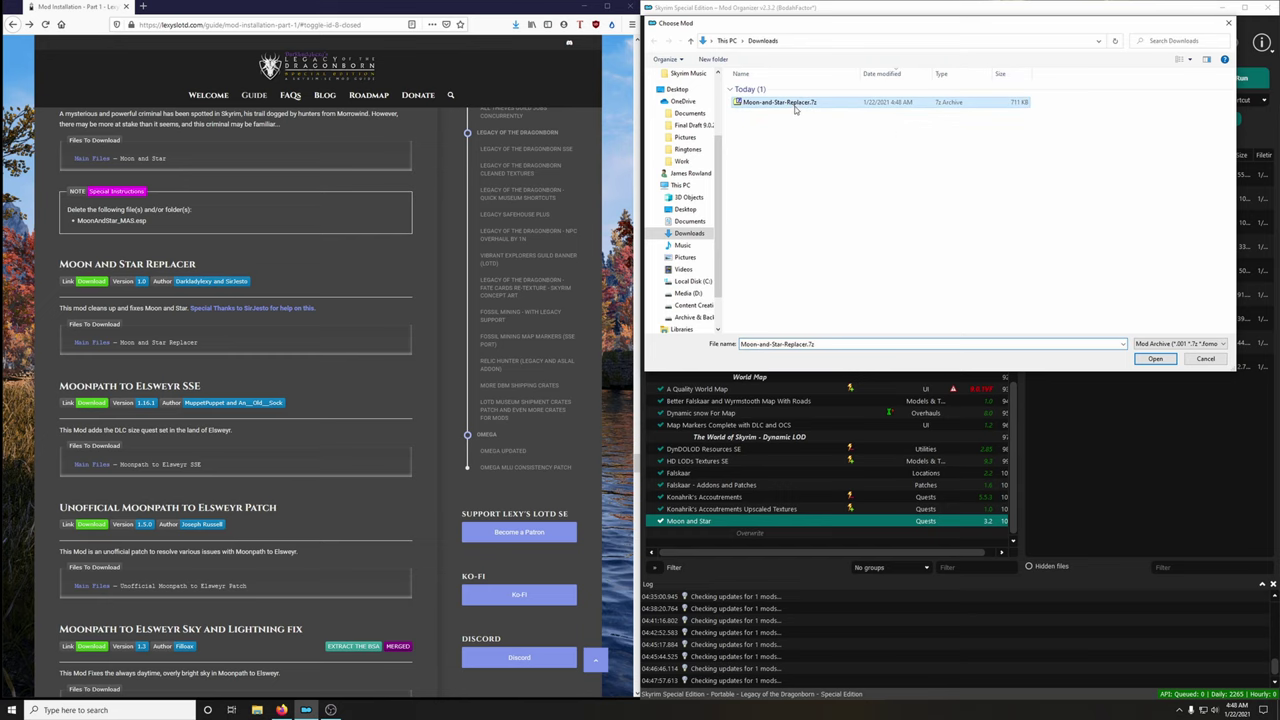
{"action": "left_click", "coordinate": [1156, 359]}
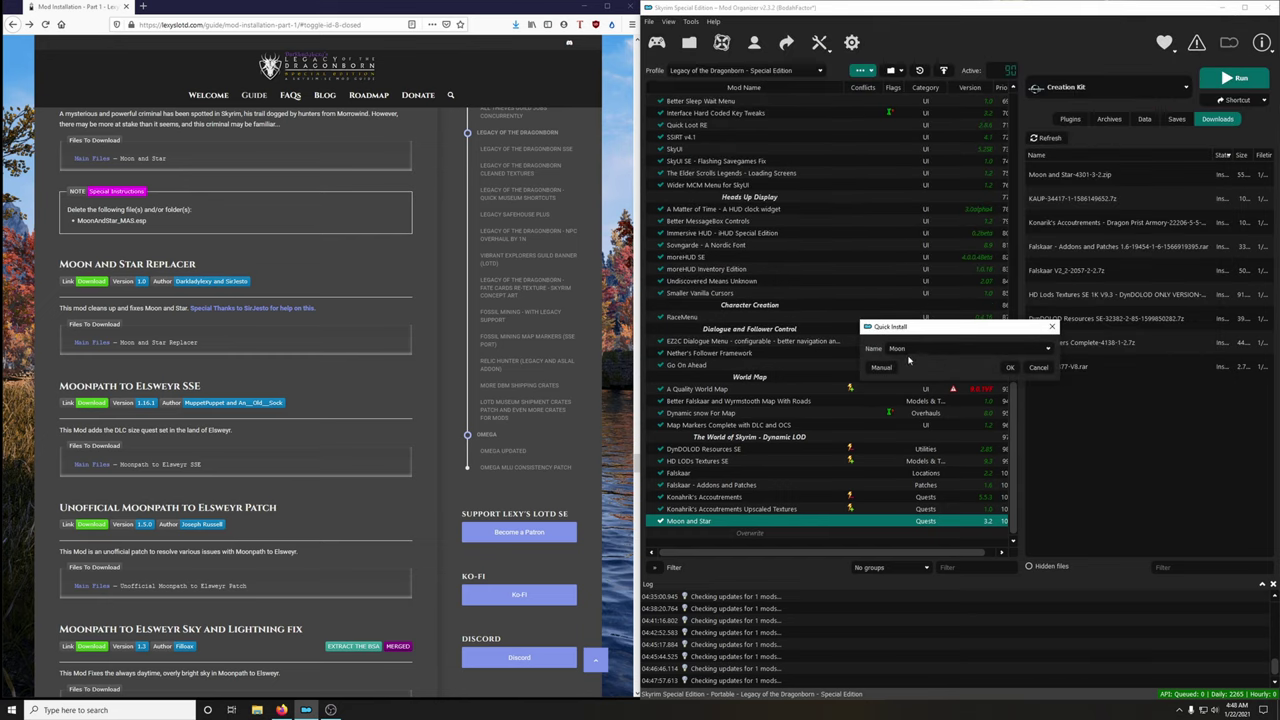
{"action": "type", "text": "Moon"}
{"action": "left_click", "coordinate": [1047, 351]}
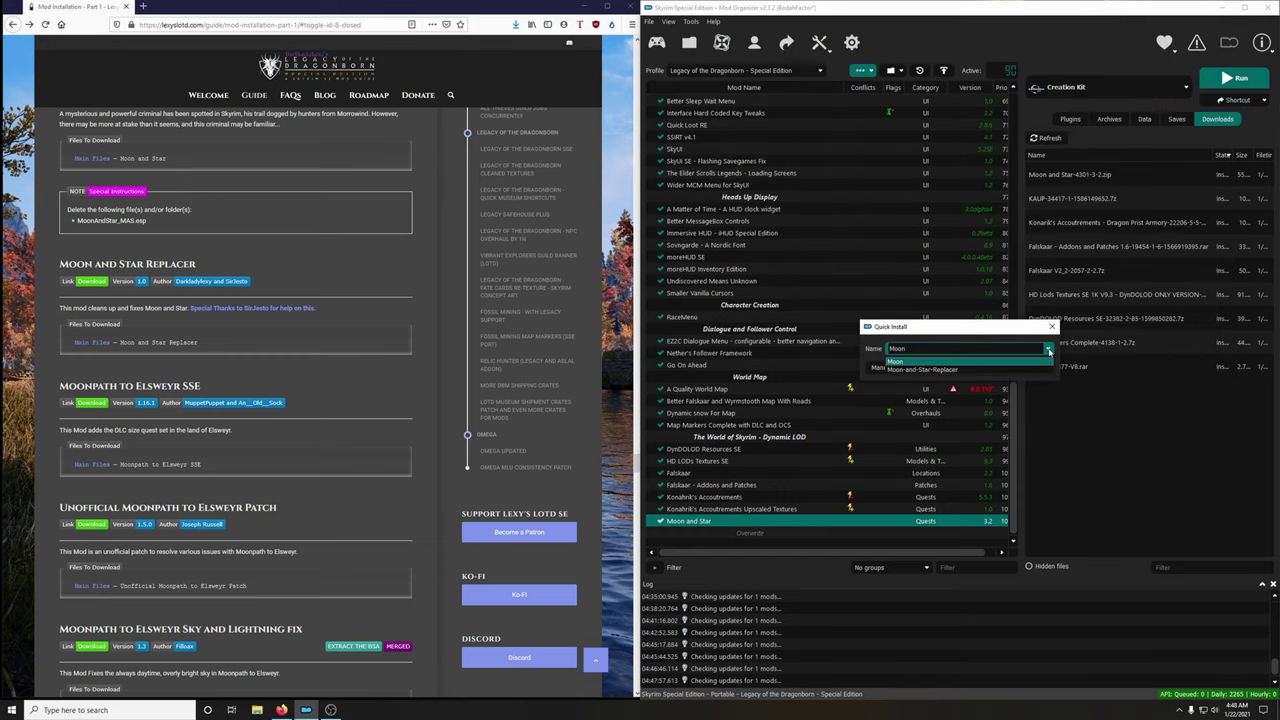
{"action": "left_click", "coordinate": [930, 368]}
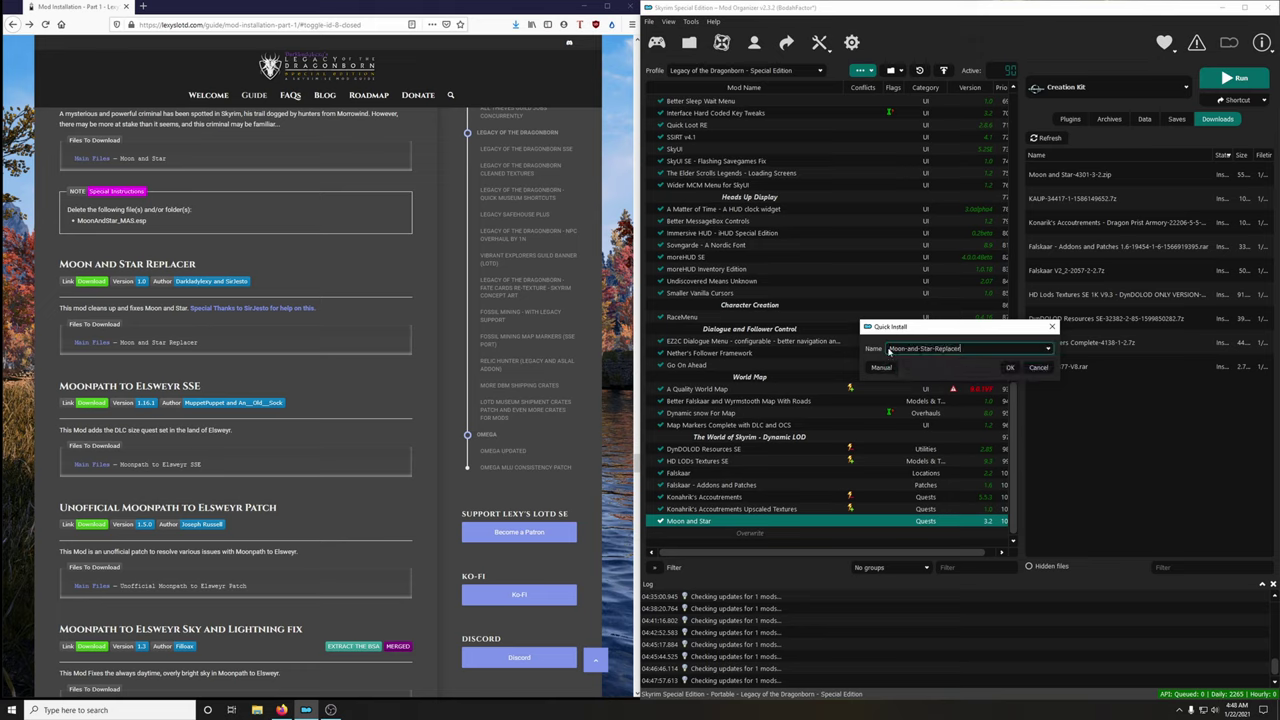
{"action": "left_click", "coordinate": [1009, 367]}
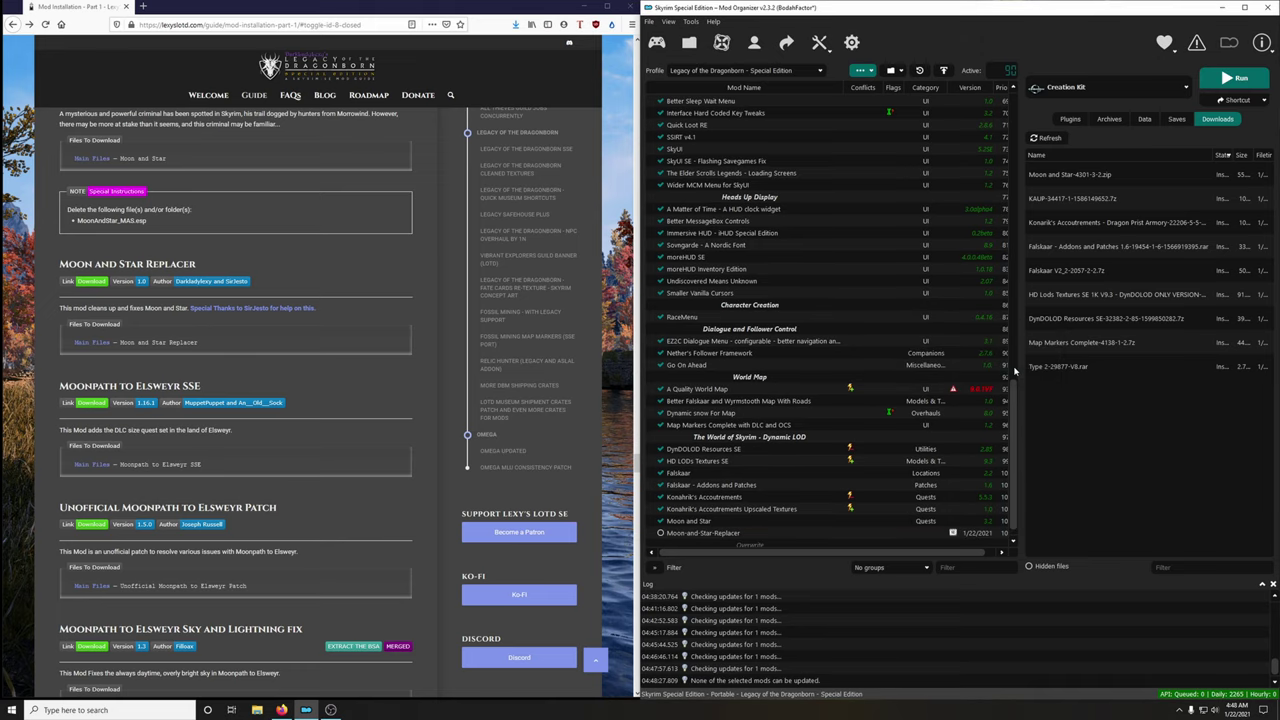
{"action": "left_click", "coordinate": [660, 521]}
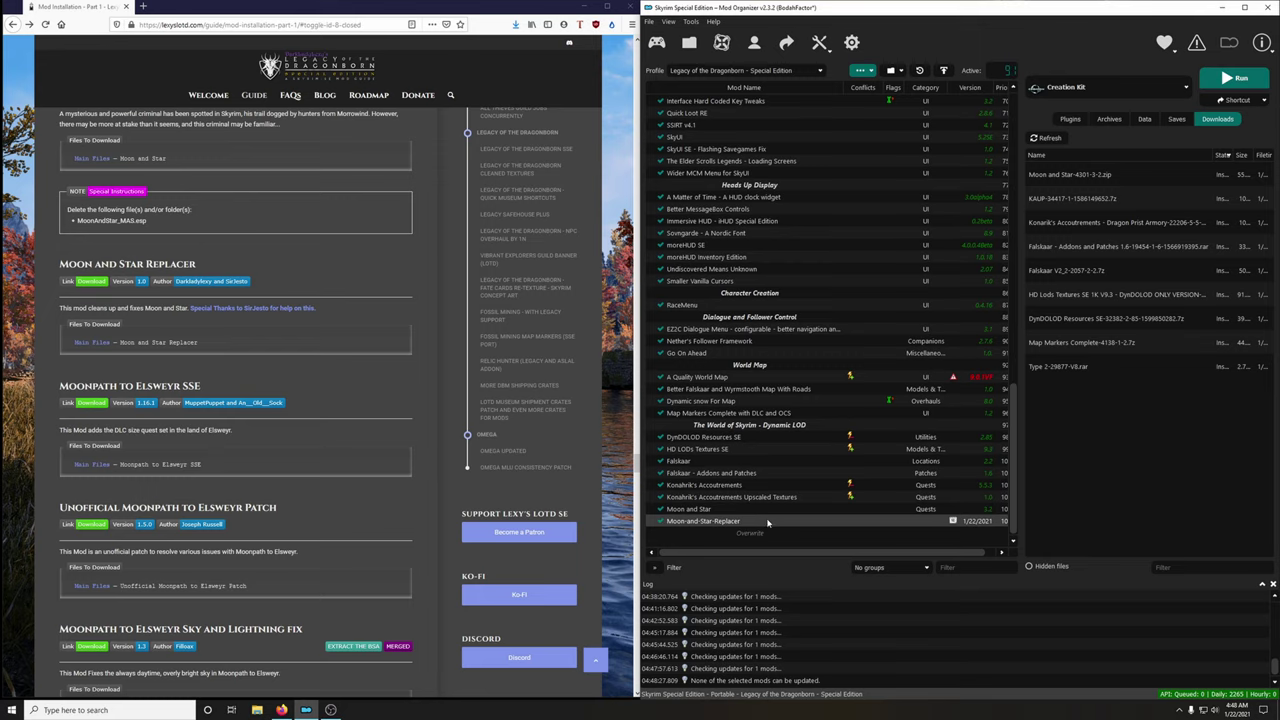
Send the main Moonpath to Elsweyr SSE file from Nexus to Mod Organizer
{"action": "scroll", "coordinate": [259, 345], "scroll_direction": "down", "scroll_amount": 2}
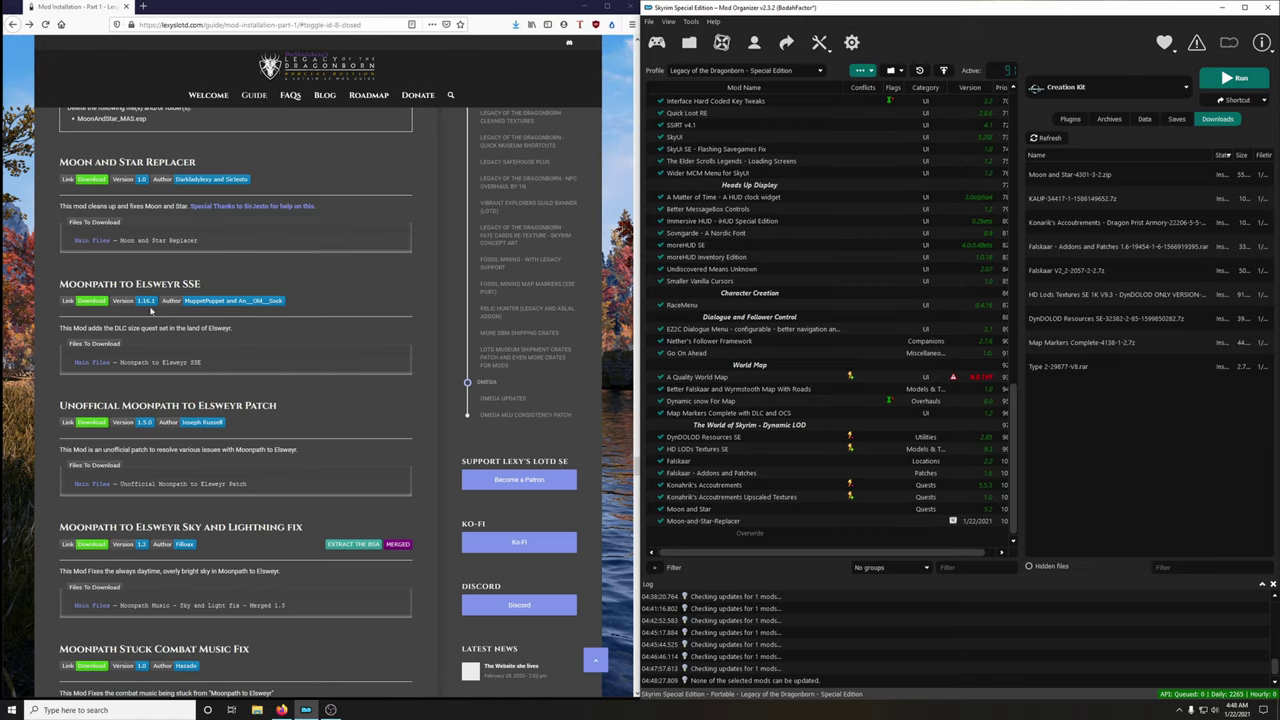
{"action": "left_click", "coordinate": [98, 304]}
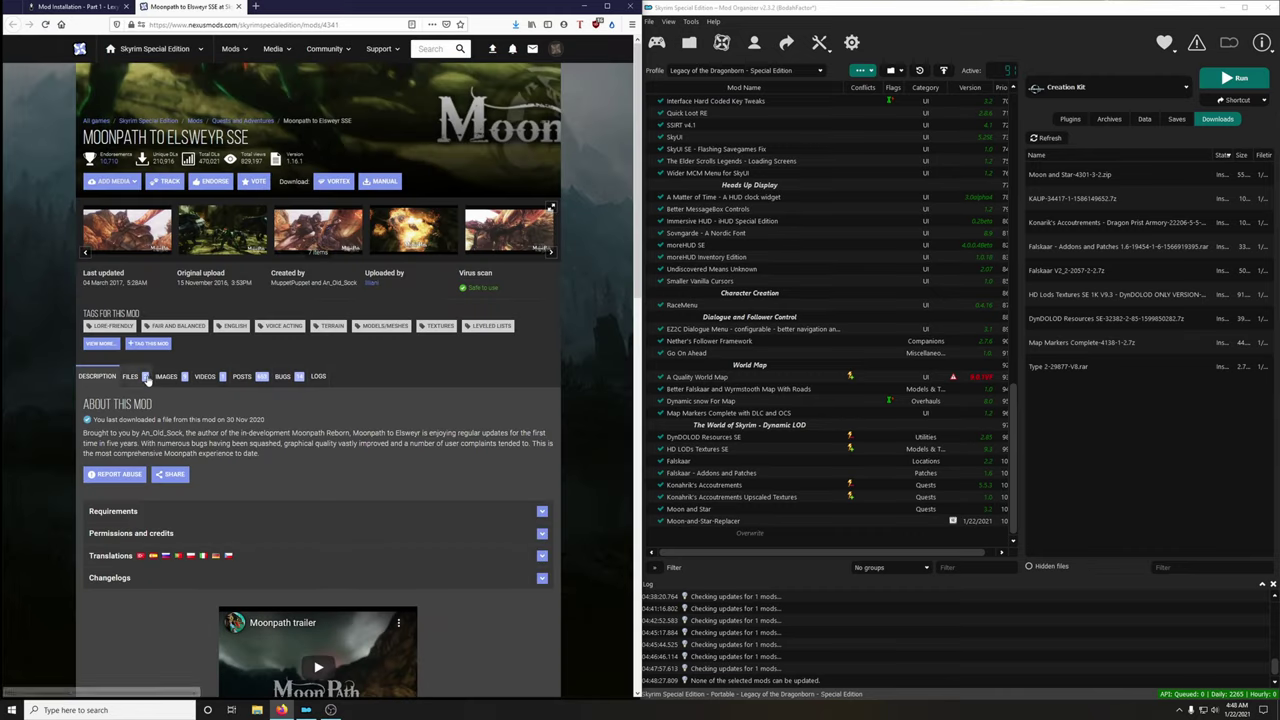
{"action": "left_click", "coordinate": [145, 378]}
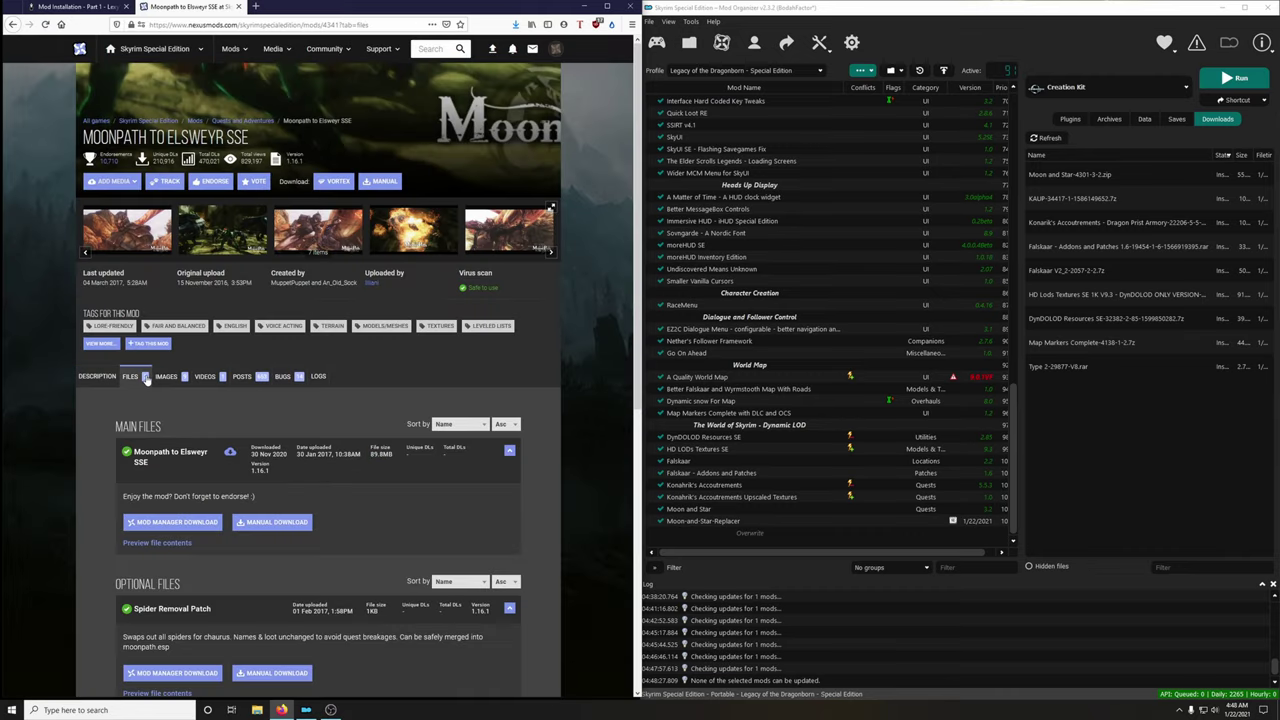
{"action": "scroll", "coordinate": [195, 376], "scroll_direction": "down", "scroll_amount": 3}
{"action": "left_click", "coordinate": [172, 369]}
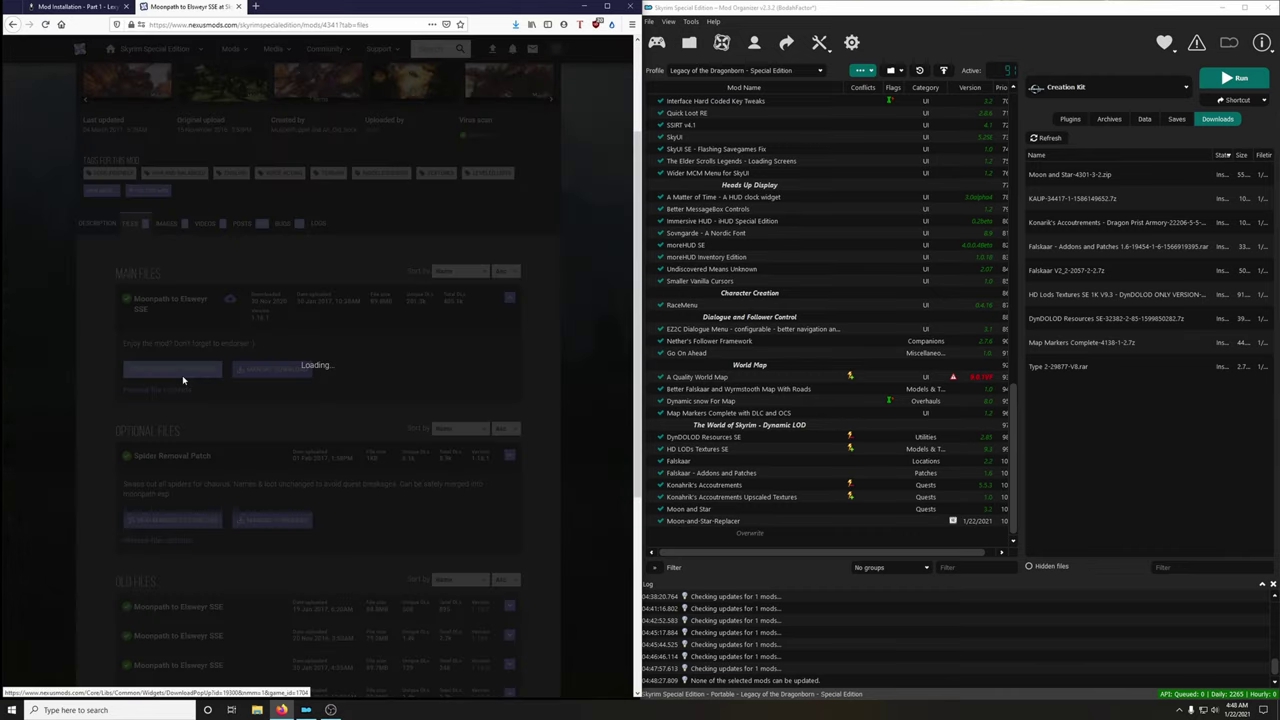
{"action": "left_click", "coordinate": [239, 6]}
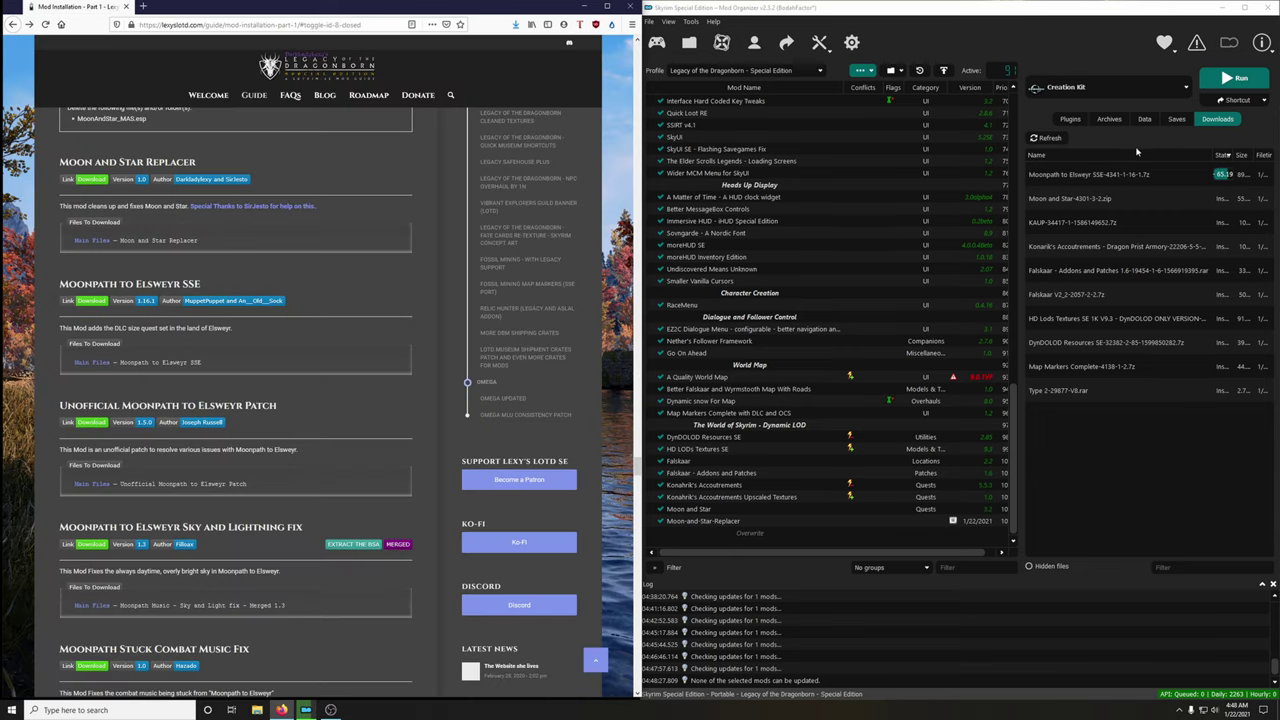
Install Moonpath to Elsweyr SSE keeping its BSA packed, and enable it
{"action": "double_click", "coordinate": [1122, 177]}
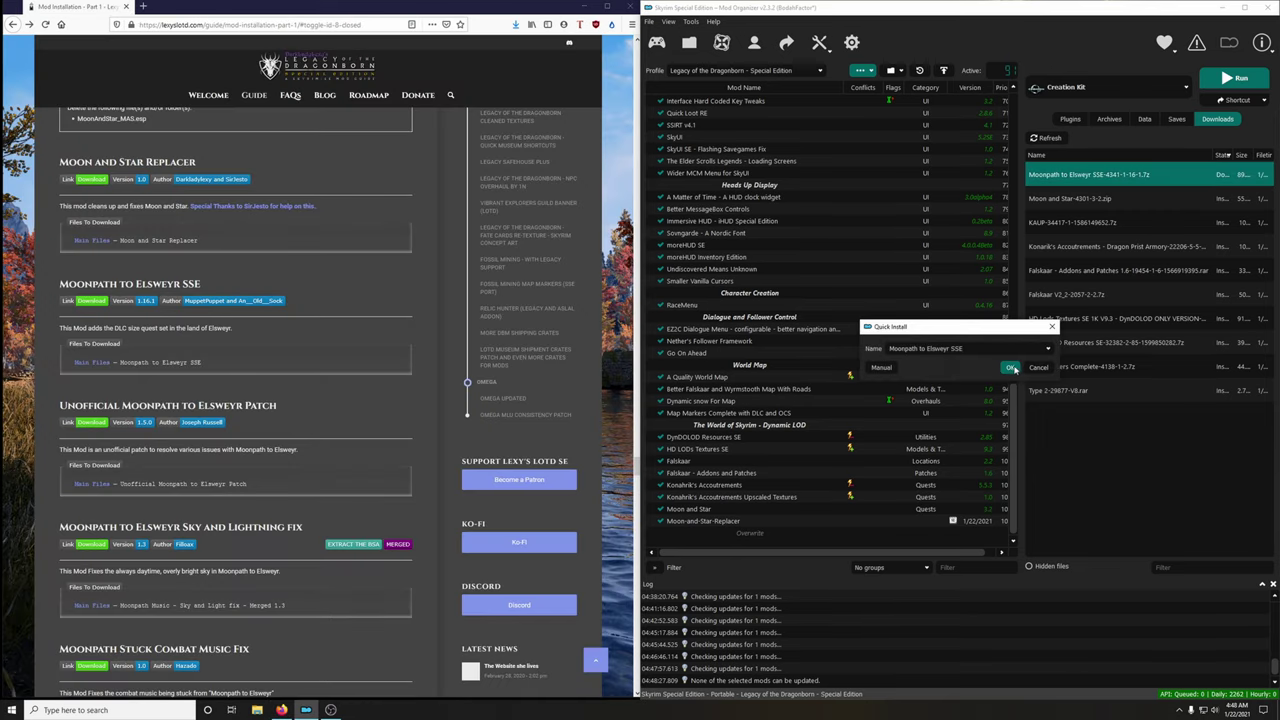
{"action": "left_click", "coordinate": [1009, 367]}
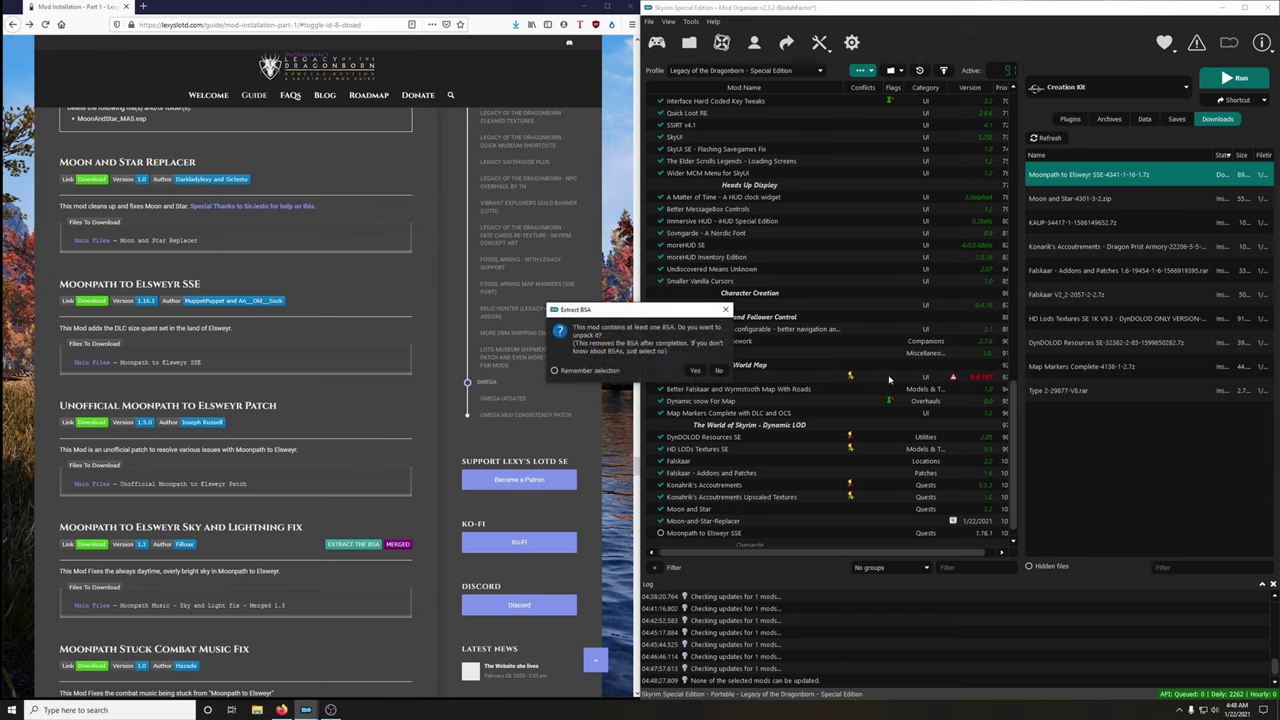
{"action": "left_click", "coordinate": [720, 370]}
{"action": "left_click", "coordinate": [660, 521]}
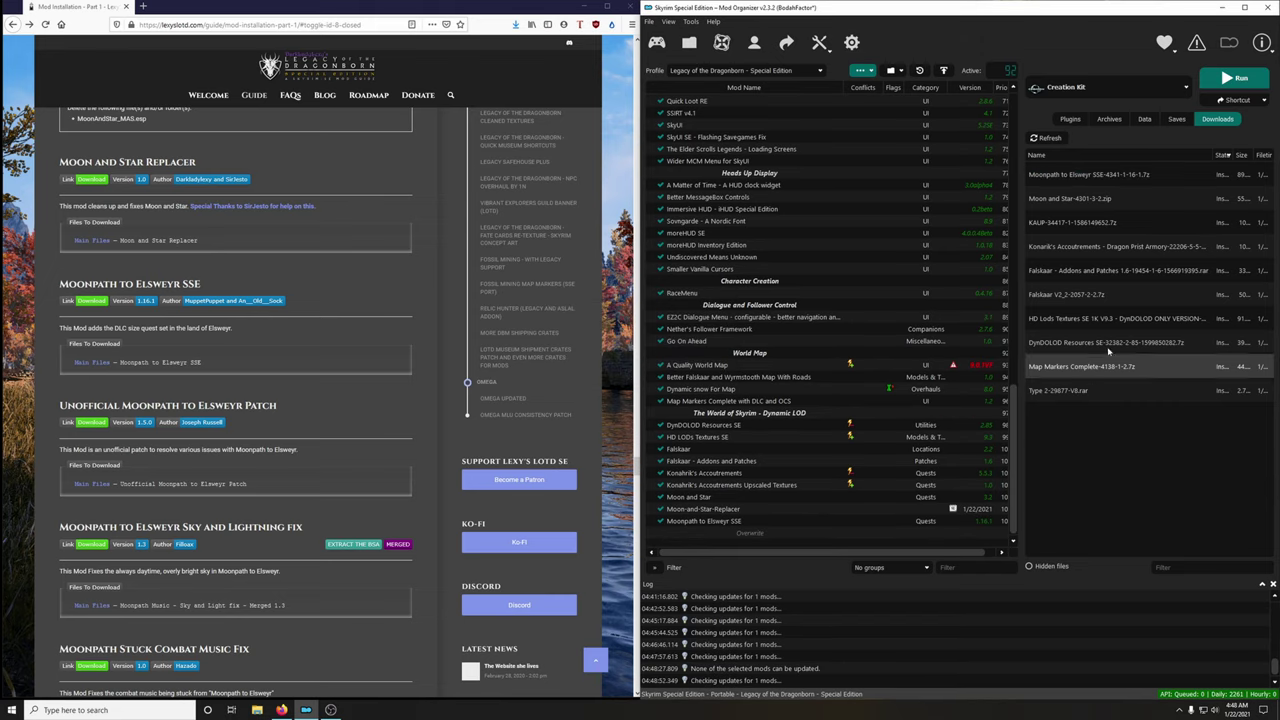
{"action": "right_click", "coordinate": [1094, 316]}
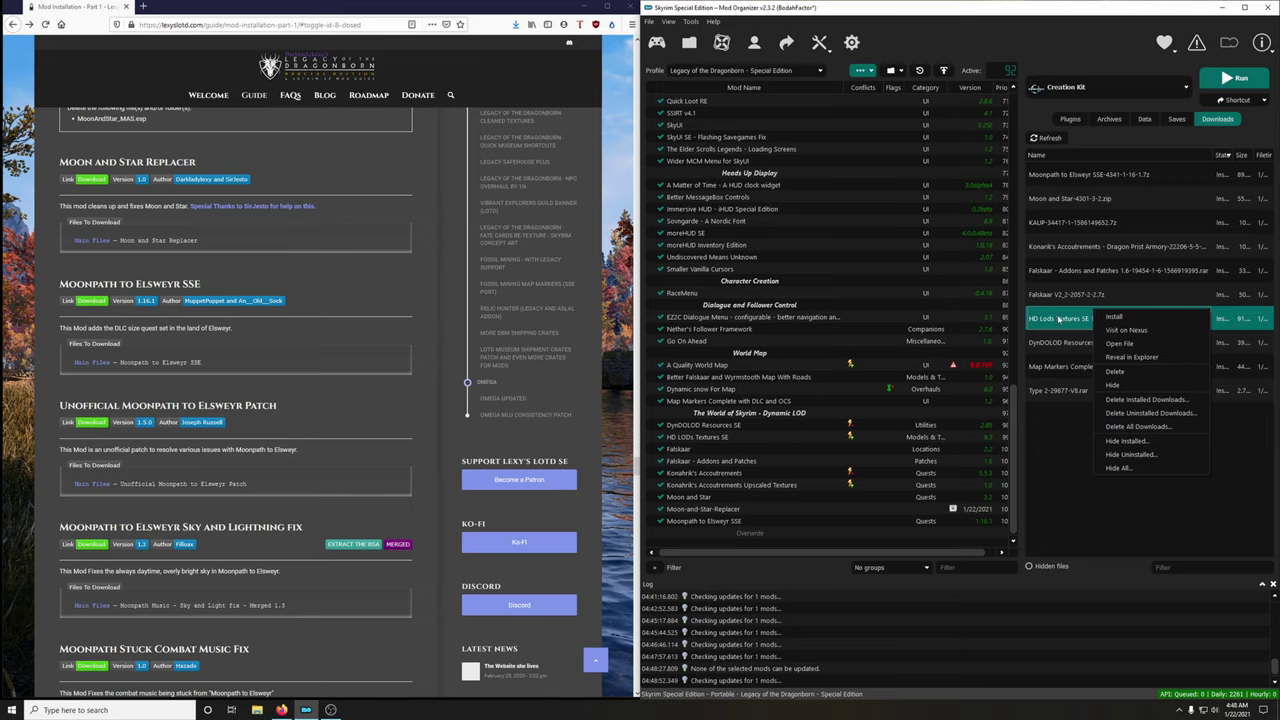
Delete all installed downloads and confirm the Delete Files prompt
{"action": "left_click", "coordinate": [1163, 400]}
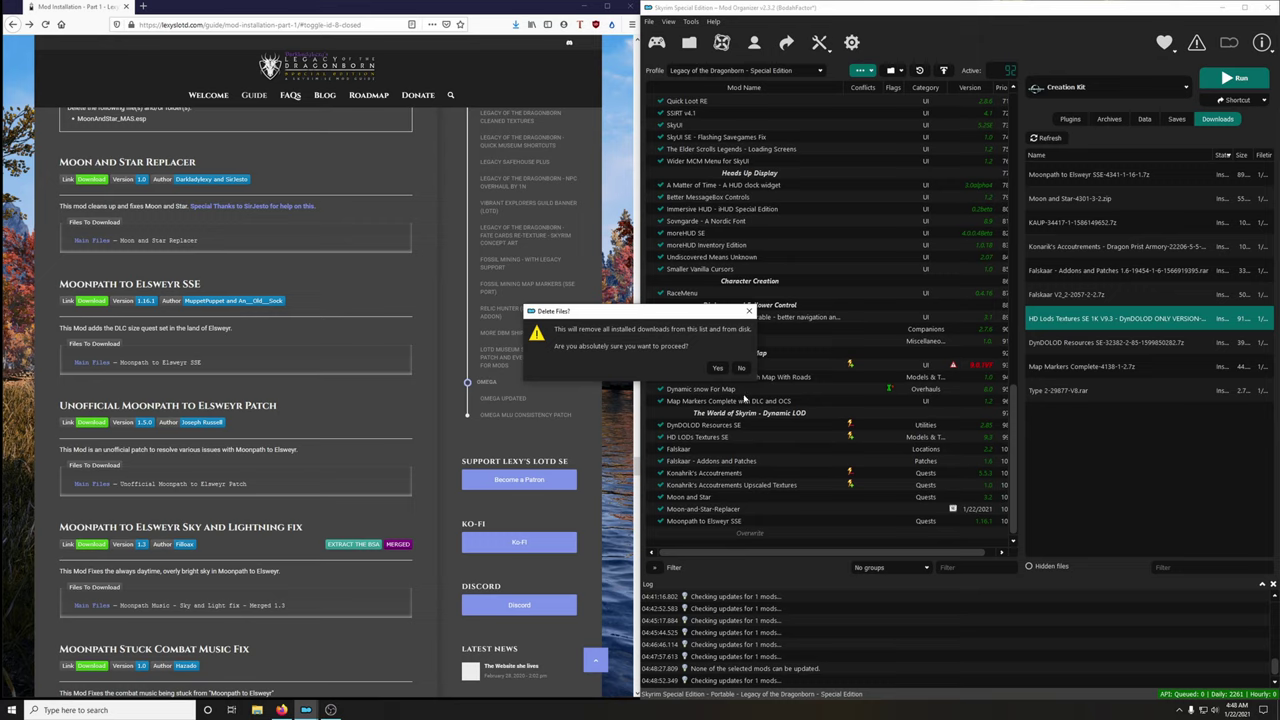
{"action": "left_click", "coordinate": [717, 368]}
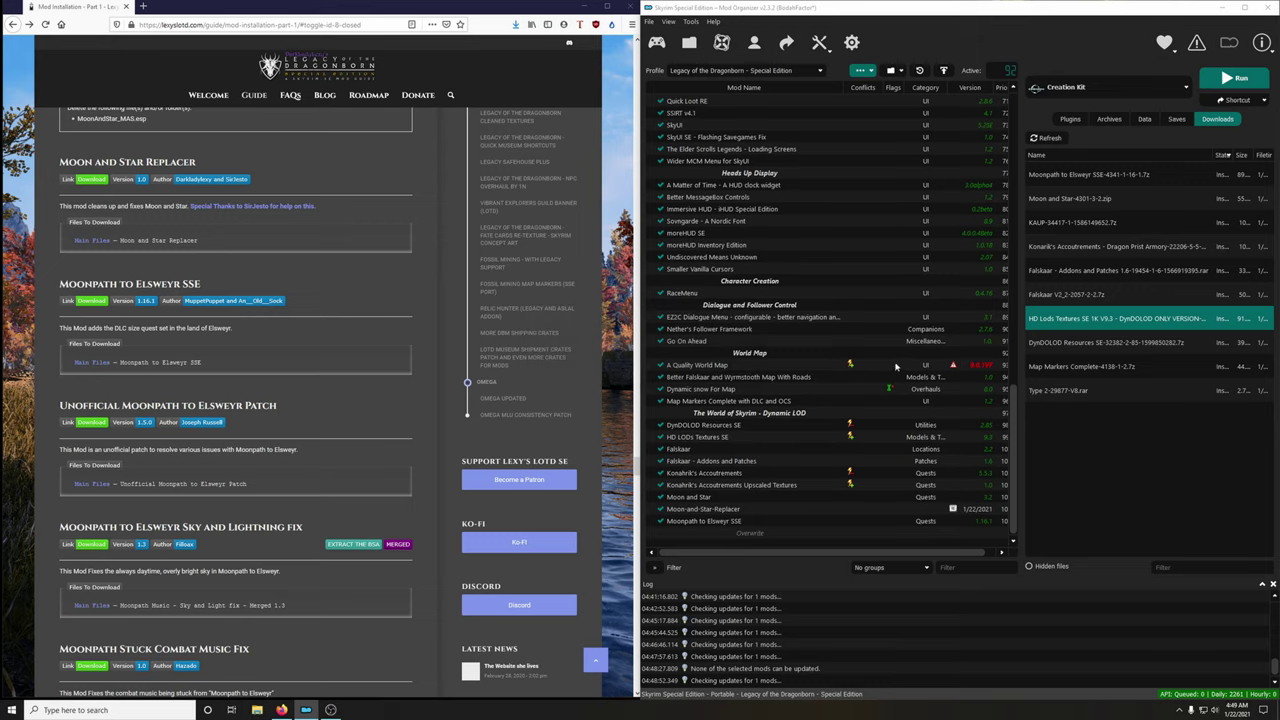
{"action": "scroll", "coordinate": [329, 357], "scroll_direction": "down", "scroll_amount": 2}
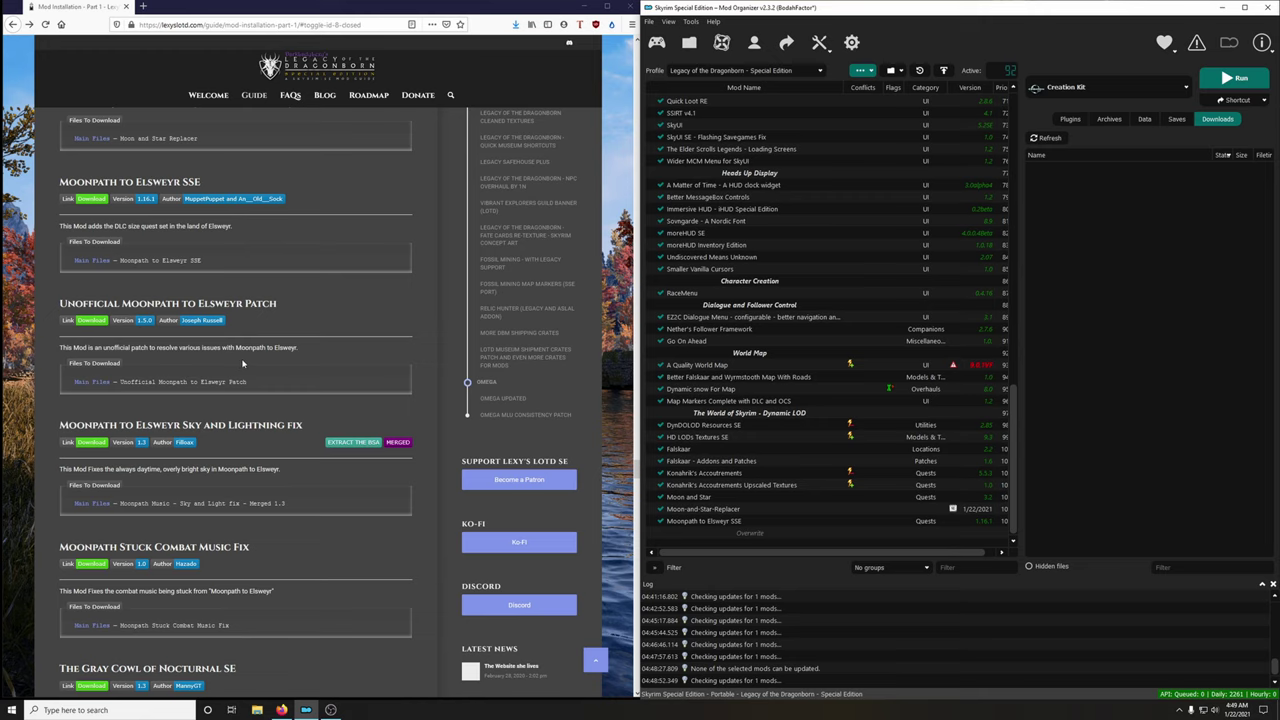
Send the Unofficial Moonpath to Elsweyr Patch main file from Nexus to Mod Organizer
{"action": "left_click", "coordinate": [91, 321]}
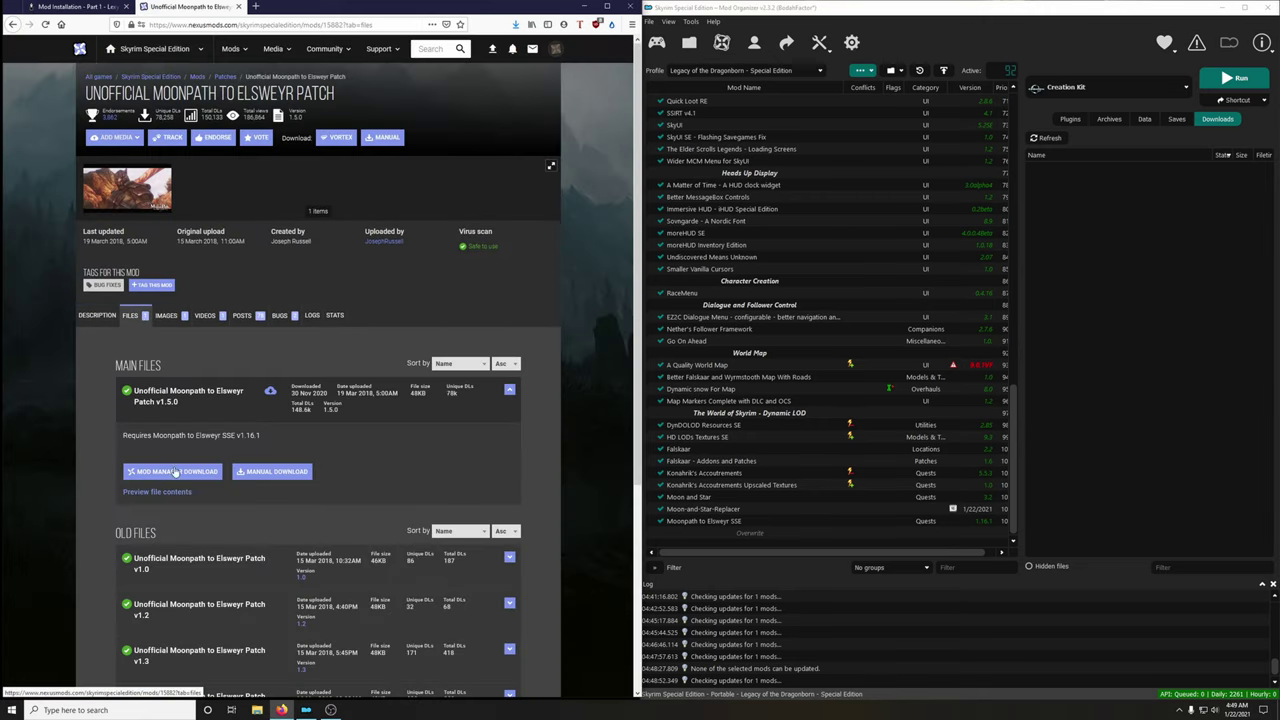
{"action": "left_click", "coordinate": [174, 470]}
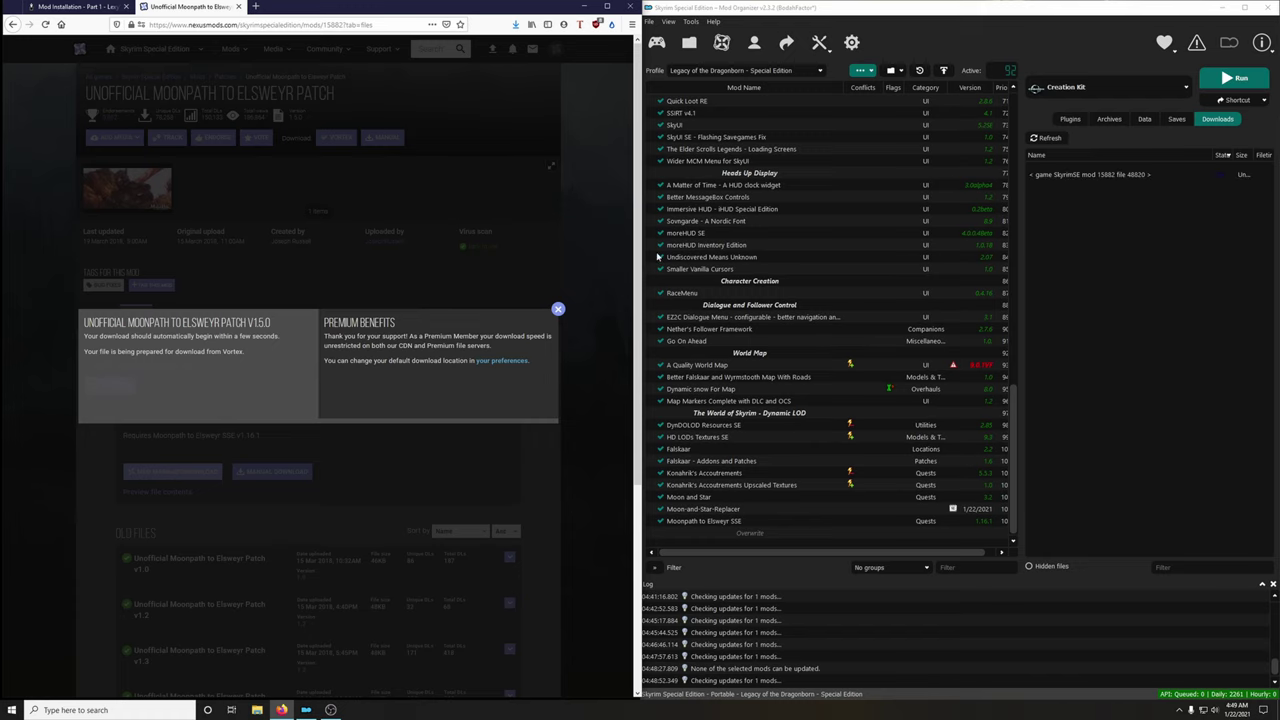
{"action": "left_click", "coordinate": [558, 308]}
{"action": "left_click", "coordinate": [162, 204]}
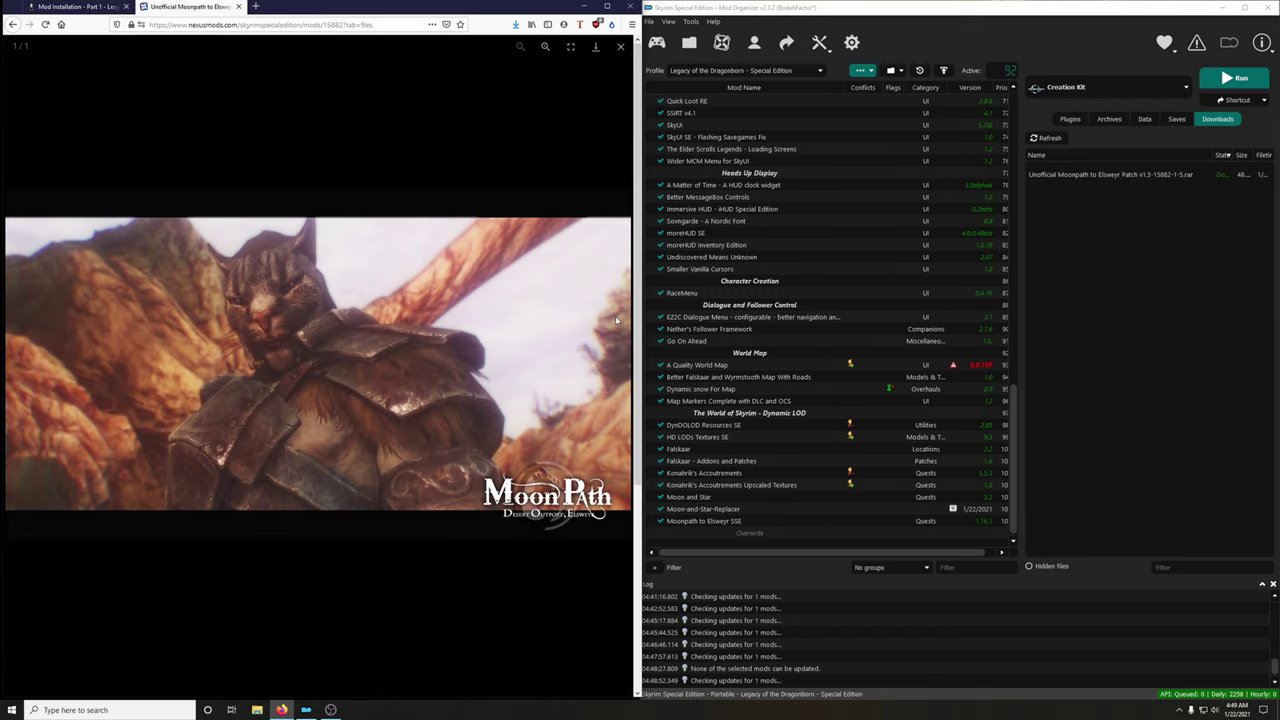
{"action": "left_click", "coordinate": [238, 7]}
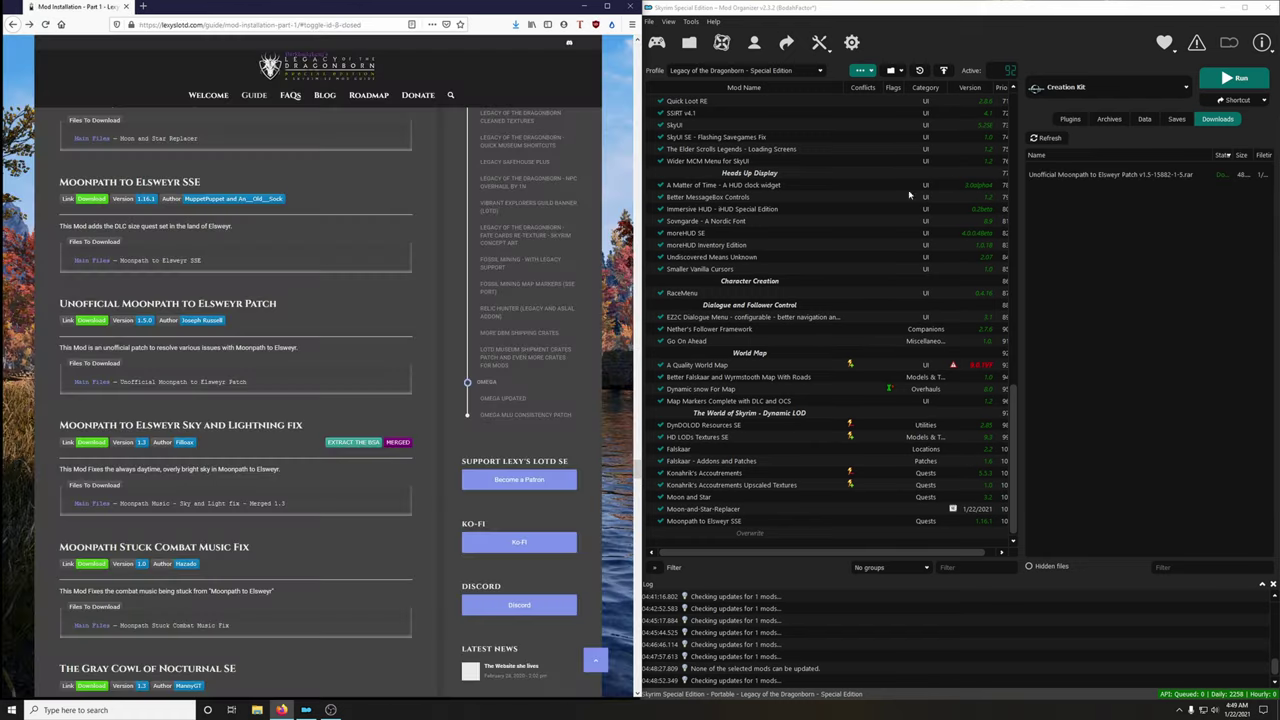
Install the Unofficial Moonpath to Elsweyr Patch under its default name and enable it
{"action": "double_click", "coordinate": [1110, 174]}
{"action": "left_click", "coordinate": [1010, 367]}
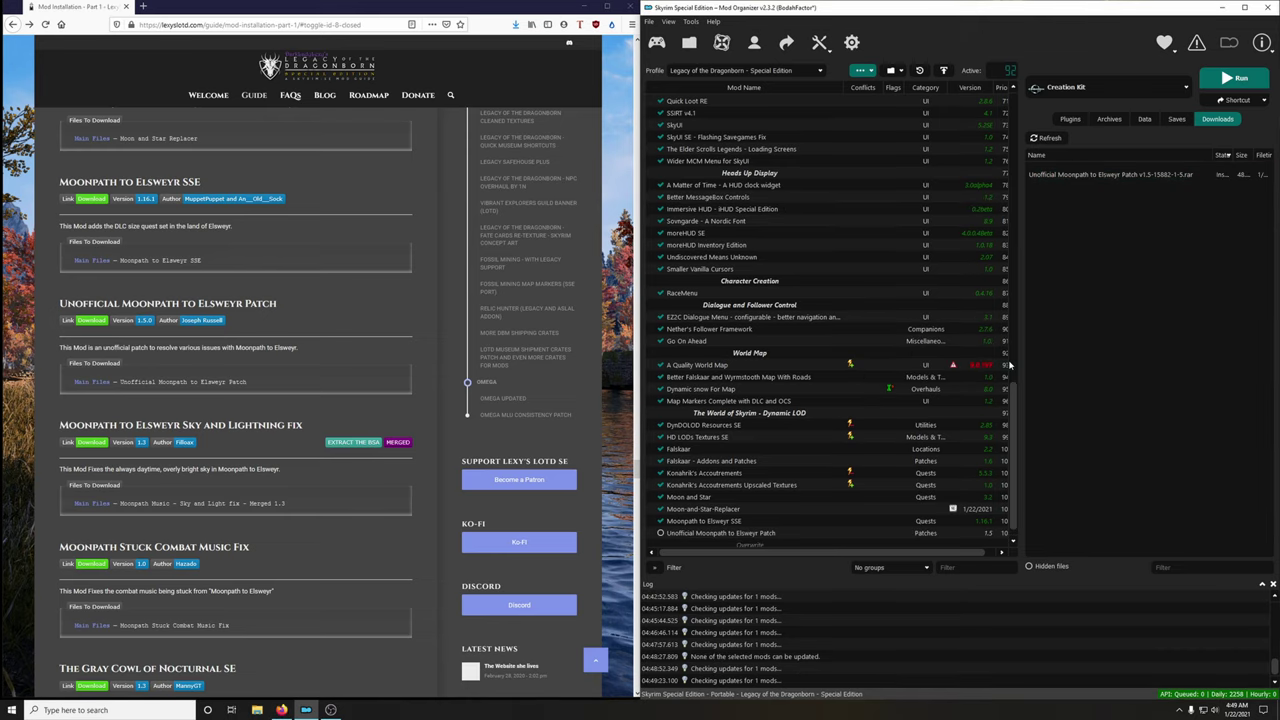
{"action": "left_click", "coordinate": [659, 521]}
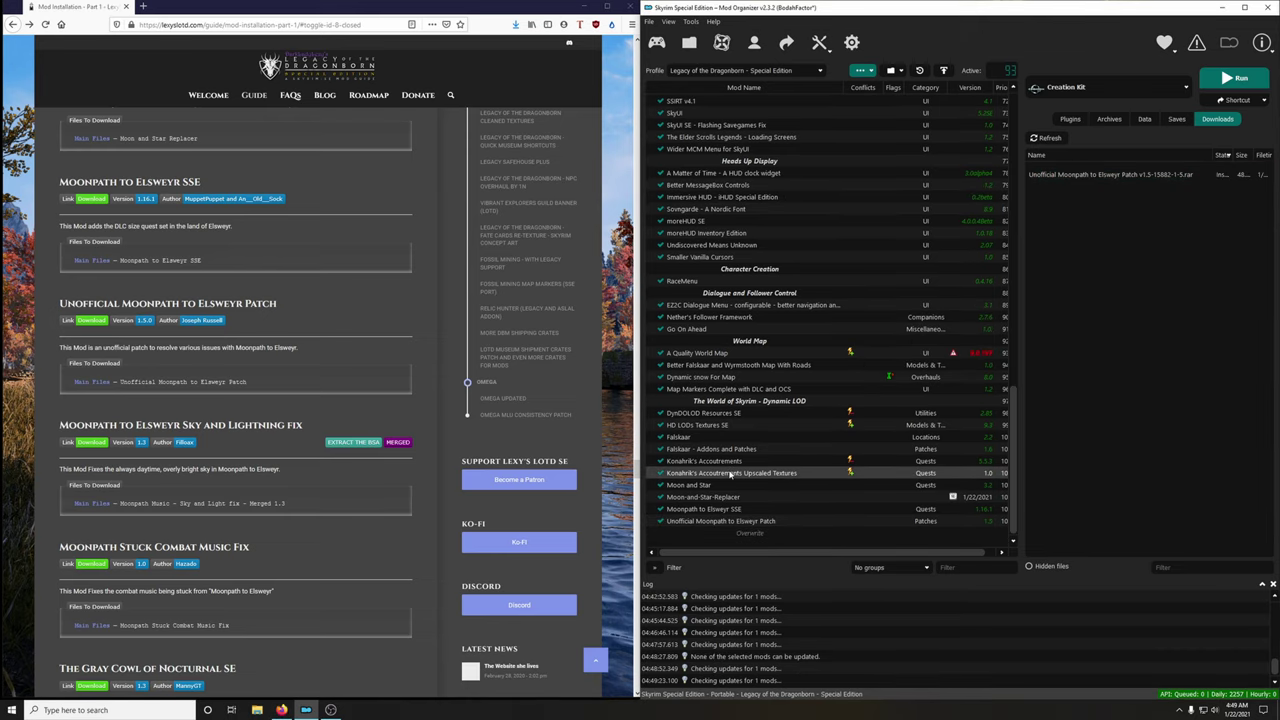
{"action": "scroll", "coordinate": [240, 450], "scroll_direction": "down", "scroll_amount": 1}
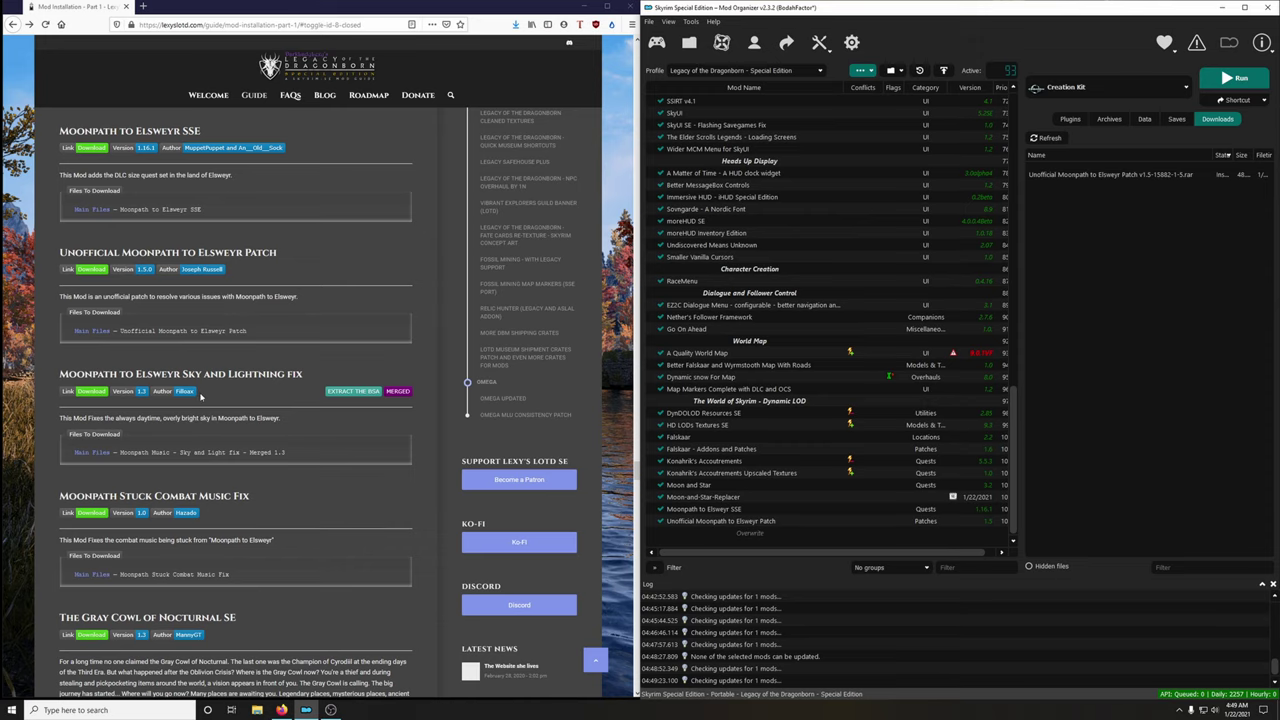
Download the Sky and Lightning fix Merged 1.3 file from Nexus into Mod Organizer
{"action": "scroll", "coordinate": [269, 402], "scroll_direction": "down", "scroll_amount": 3}
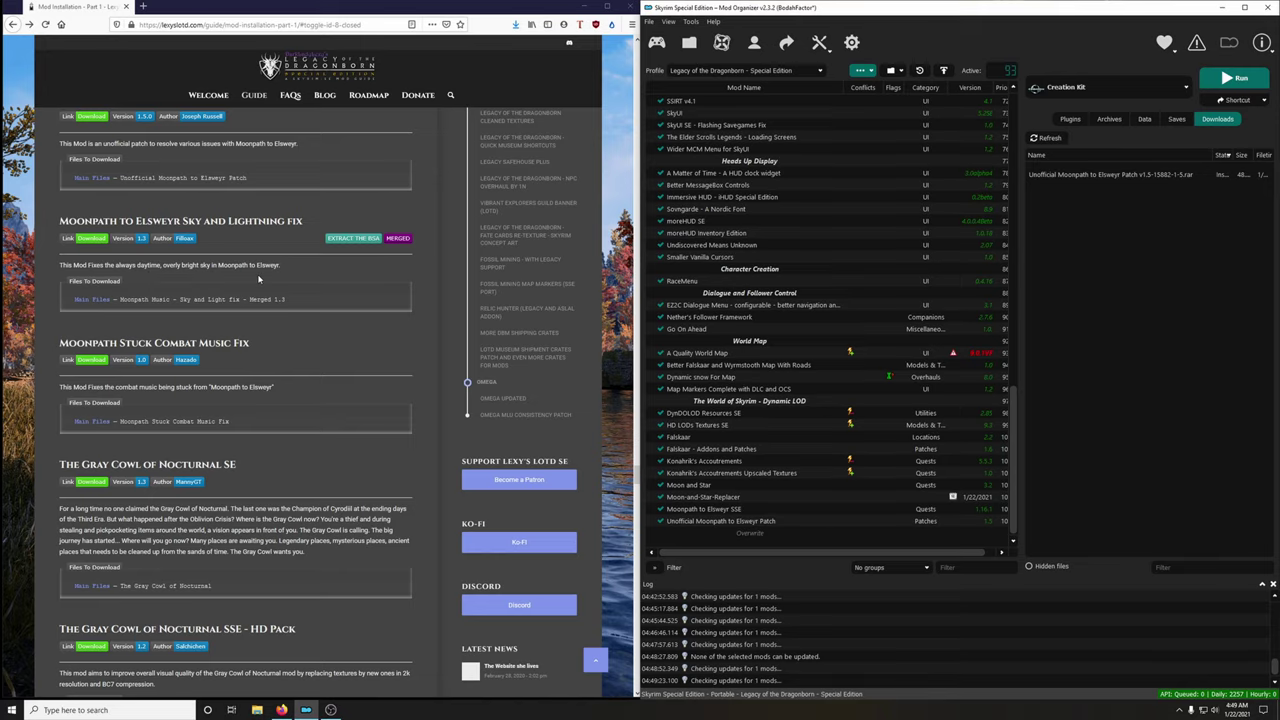
{"action": "left_click", "coordinate": [97, 240]}
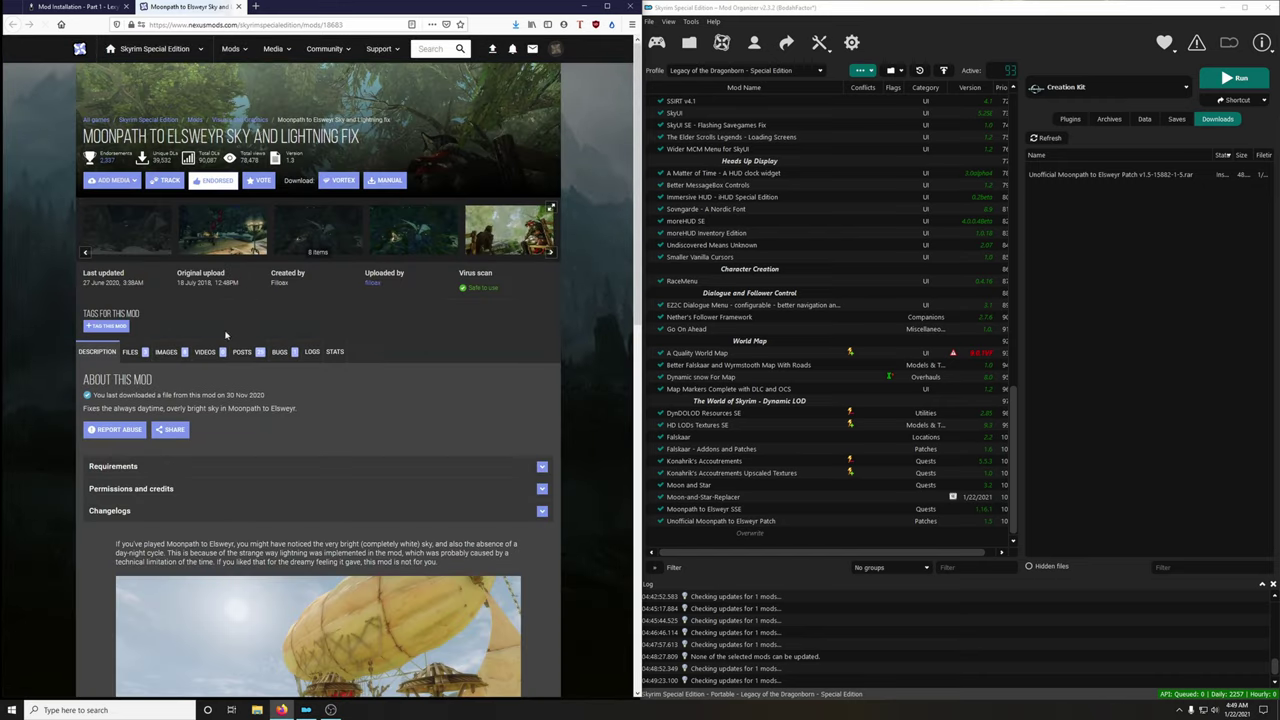
{"action": "left_click", "coordinate": [138, 353]}
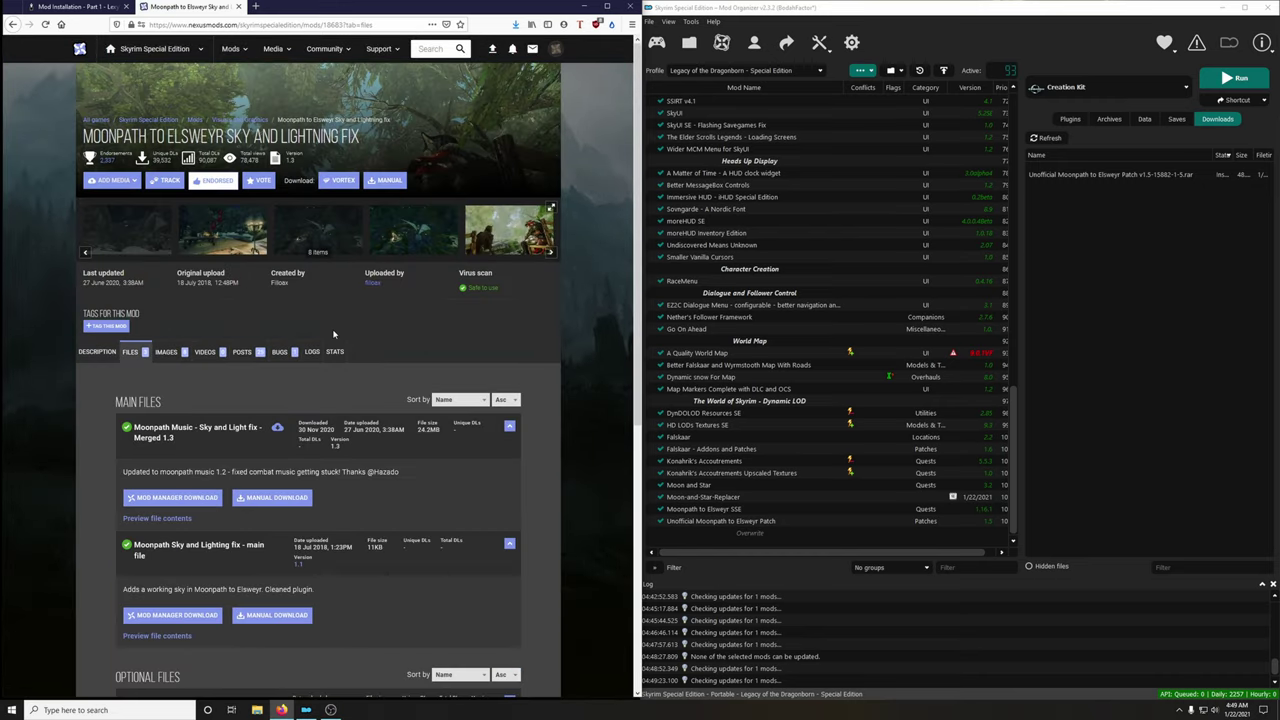
{"action": "scroll", "coordinate": [333, 328], "scroll_direction": "down", "scroll_amount": 2}
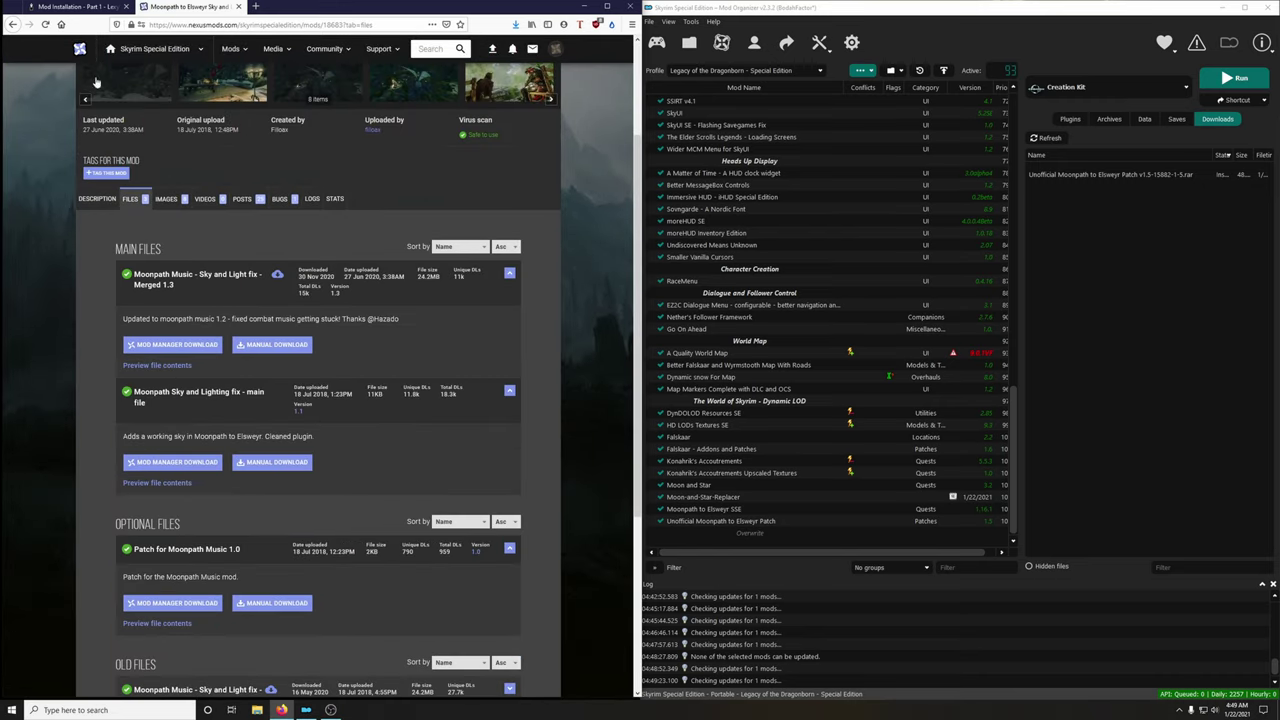
{"action": "left_click", "coordinate": [73, 10]}
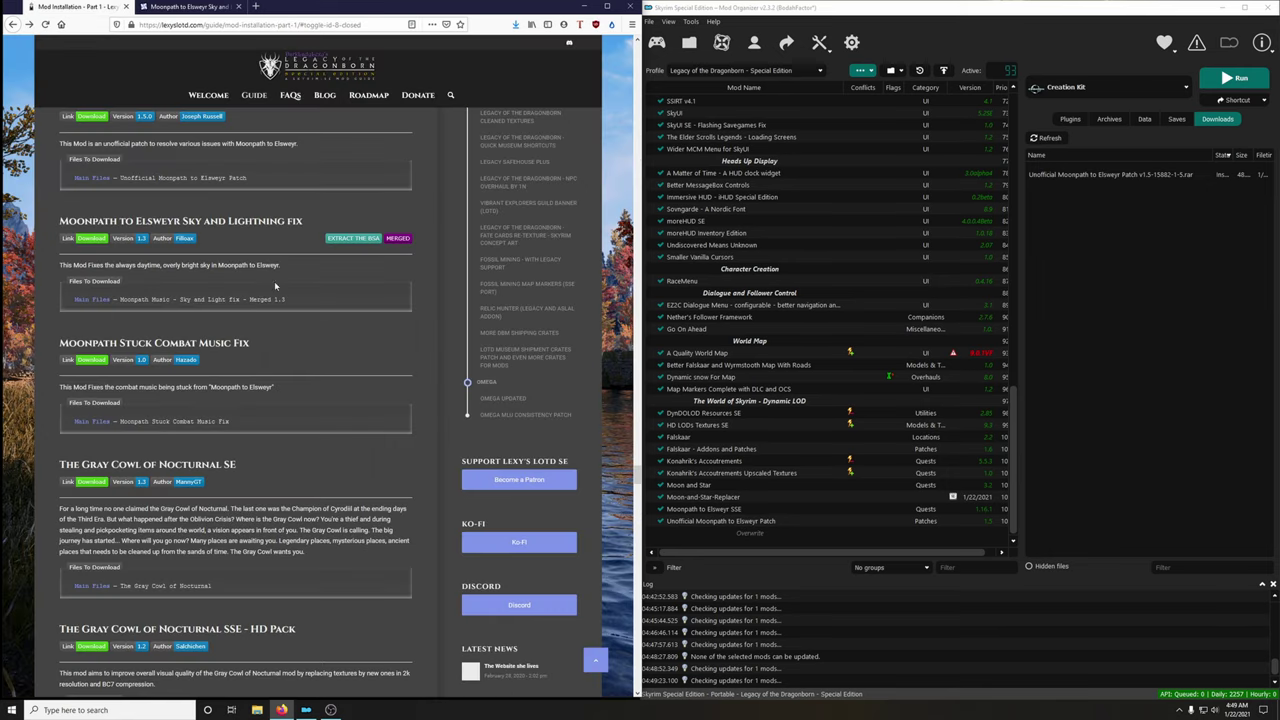
{"action": "left_click", "coordinate": [190, 7]}
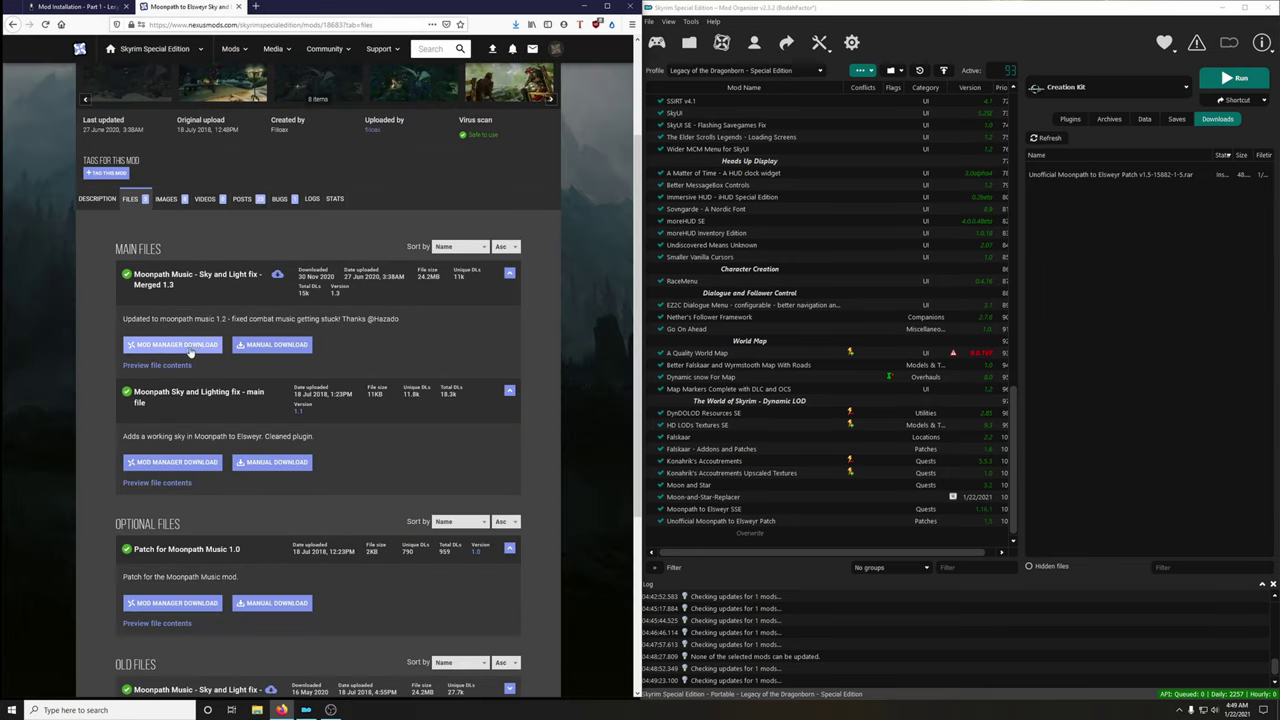
{"action": "left_click", "coordinate": [188, 348]}
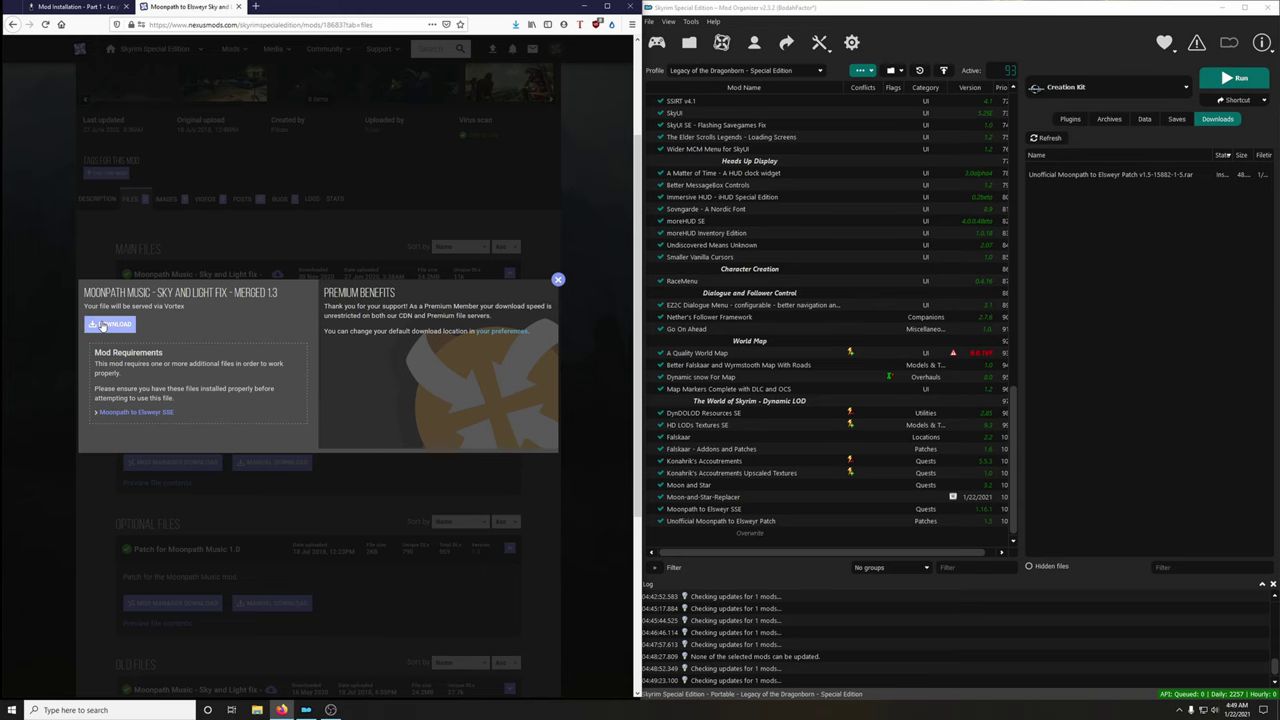
{"action": "left_click", "coordinate": [104, 324]}
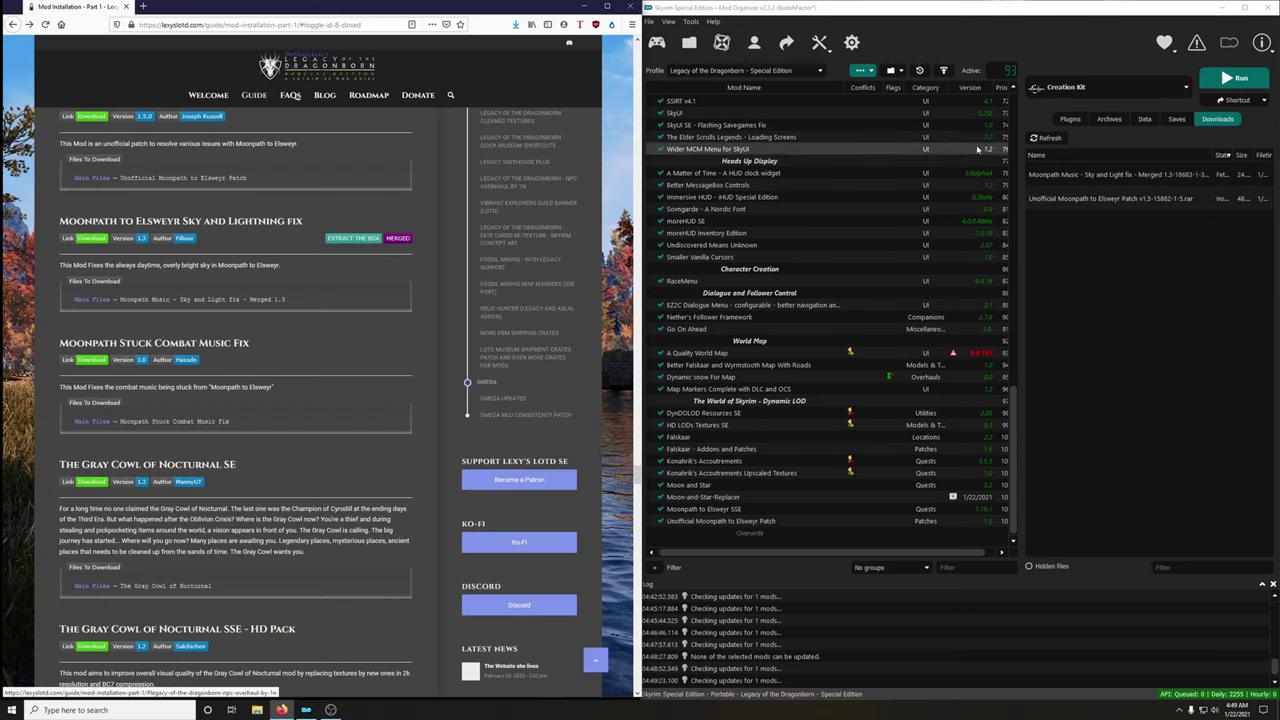
Install the Sky and Lightning fix with its BSA extracted, and enable it
{"action": "double_click", "coordinate": [1066, 176]}
{"action": "left_click", "coordinate": [1036, 367]}
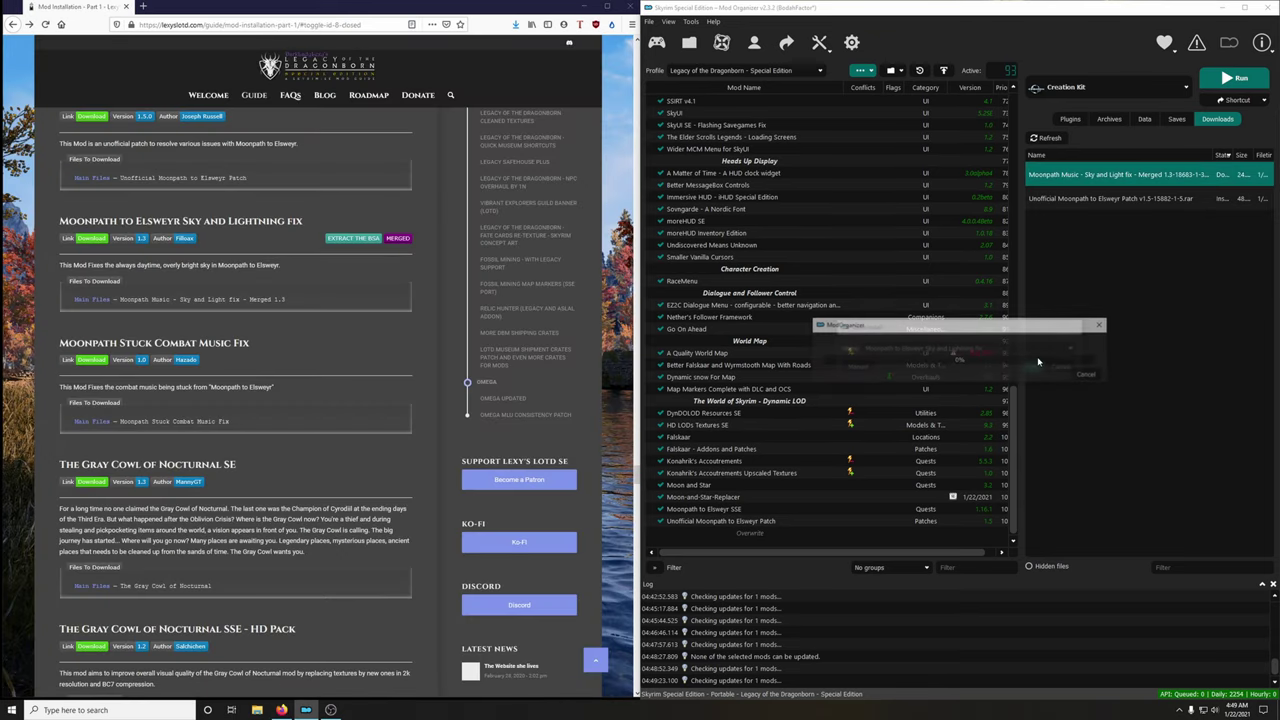
{"action": "left_click", "coordinate": [693, 371]}
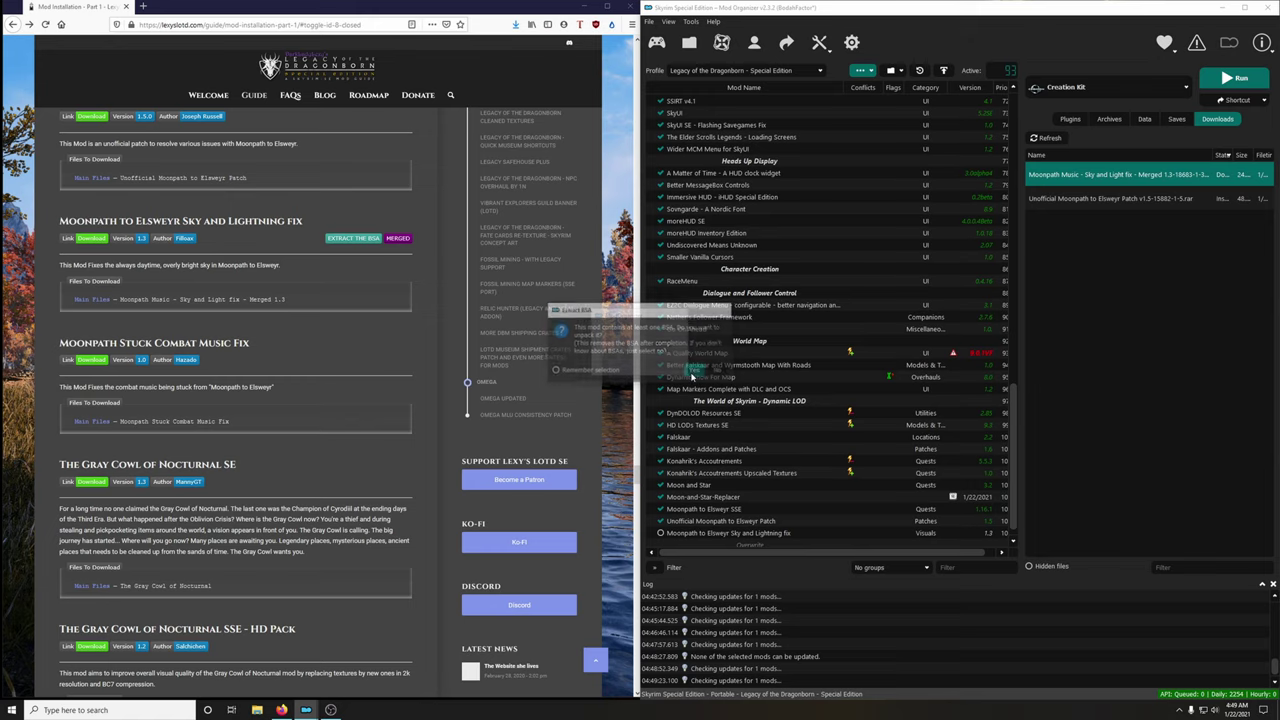
{"action": "left_click", "coordinate": [660, 522]}
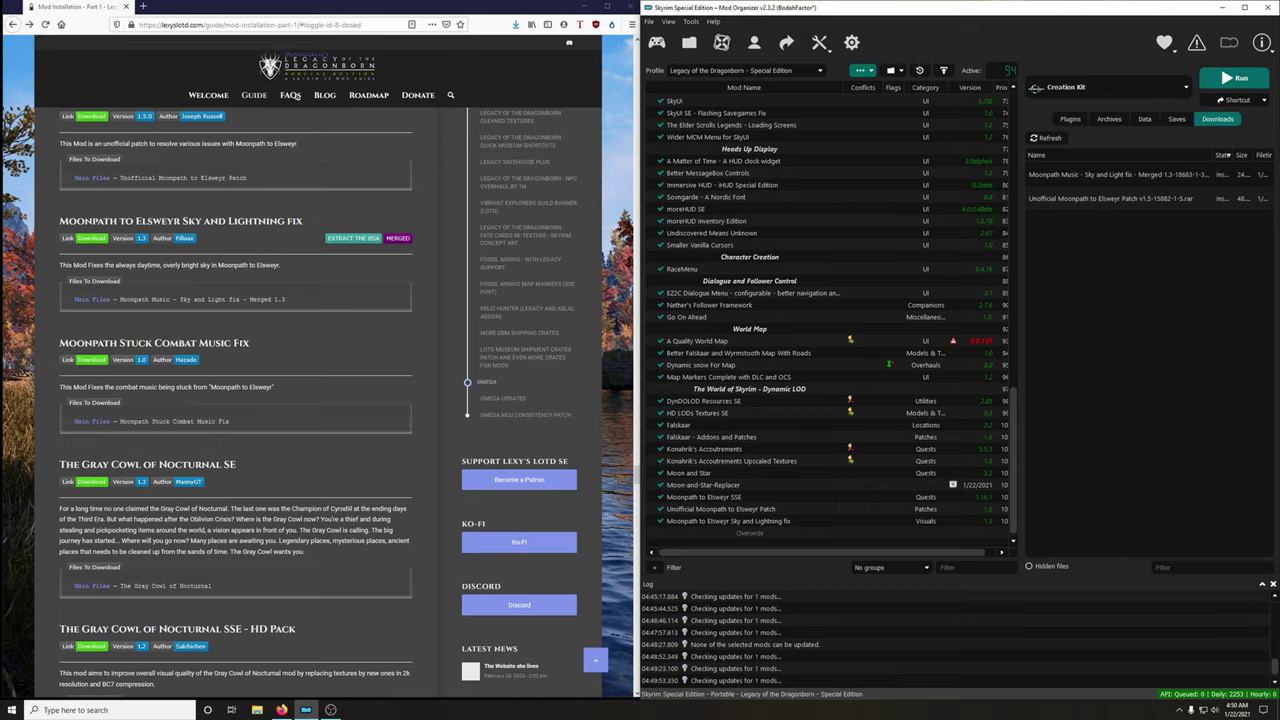
Send the Moonpath Stuck Combat Music Fix main file from Nexus to Mod Organizer
{"action": "left_click", "coordinate": [96, 361]}
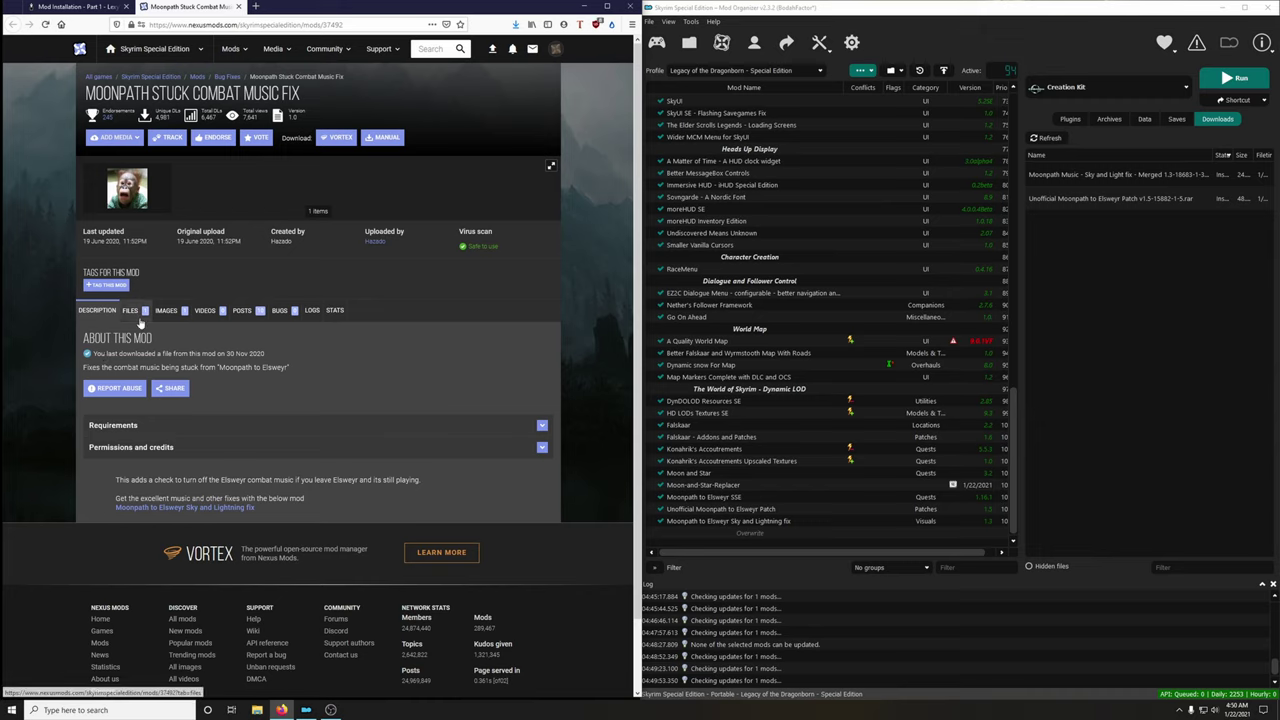
{"action": "left_click", "coordinate": [140, 318]}
{"action": "left_click", "coordinate": [189, 449]}
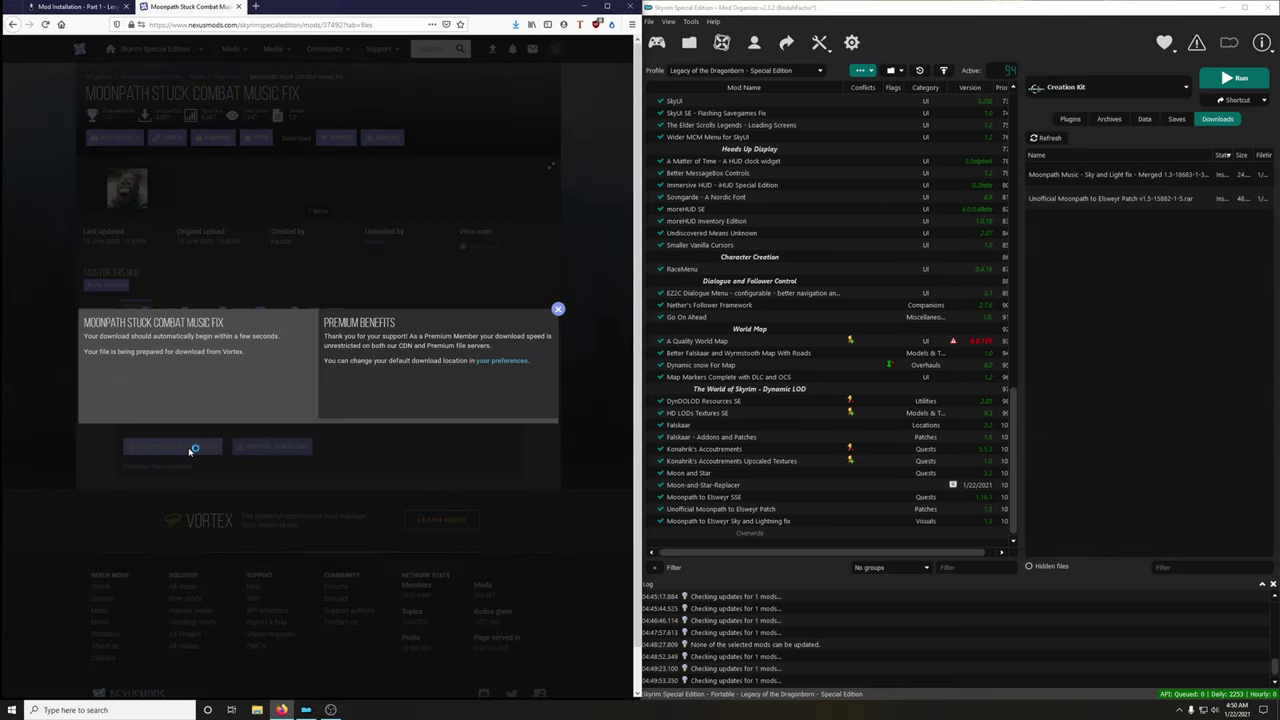
{"action": "left_click", "coordinate": [558, 309]}
{"action": "left_click", "coordinate": [116, 188]}
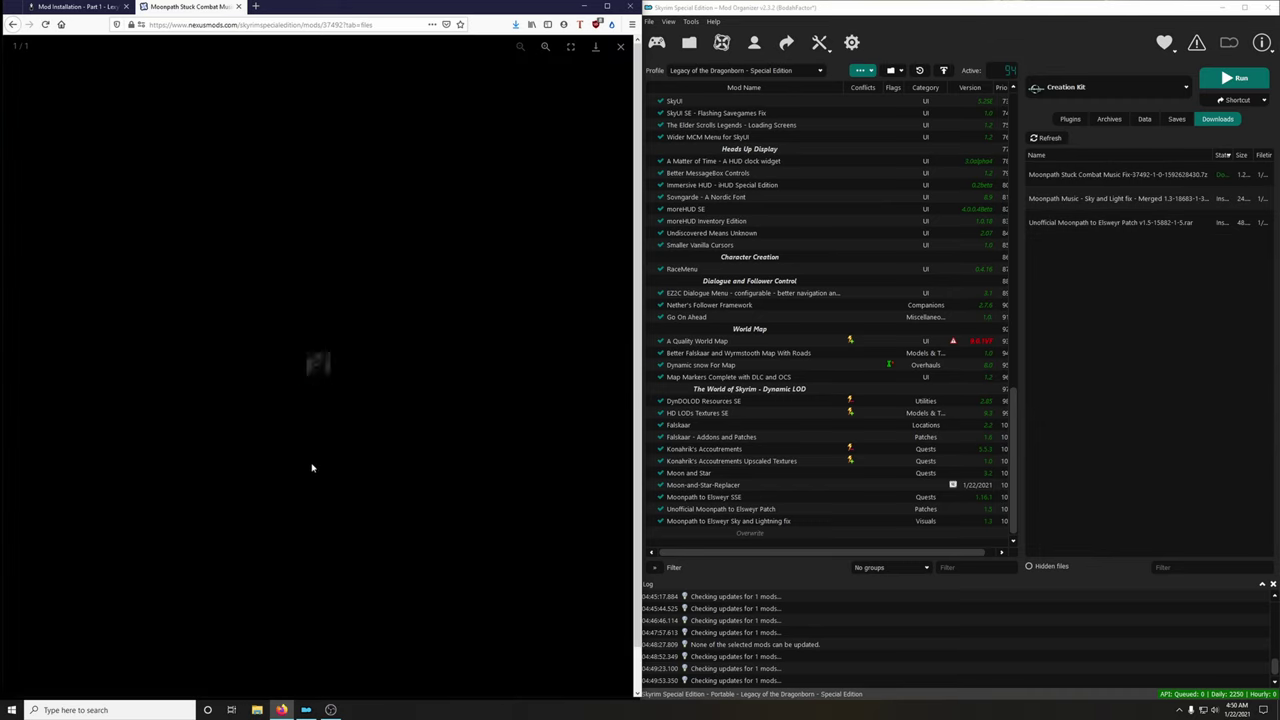
{"action": "left_click", "coordinate": [238, 7]}
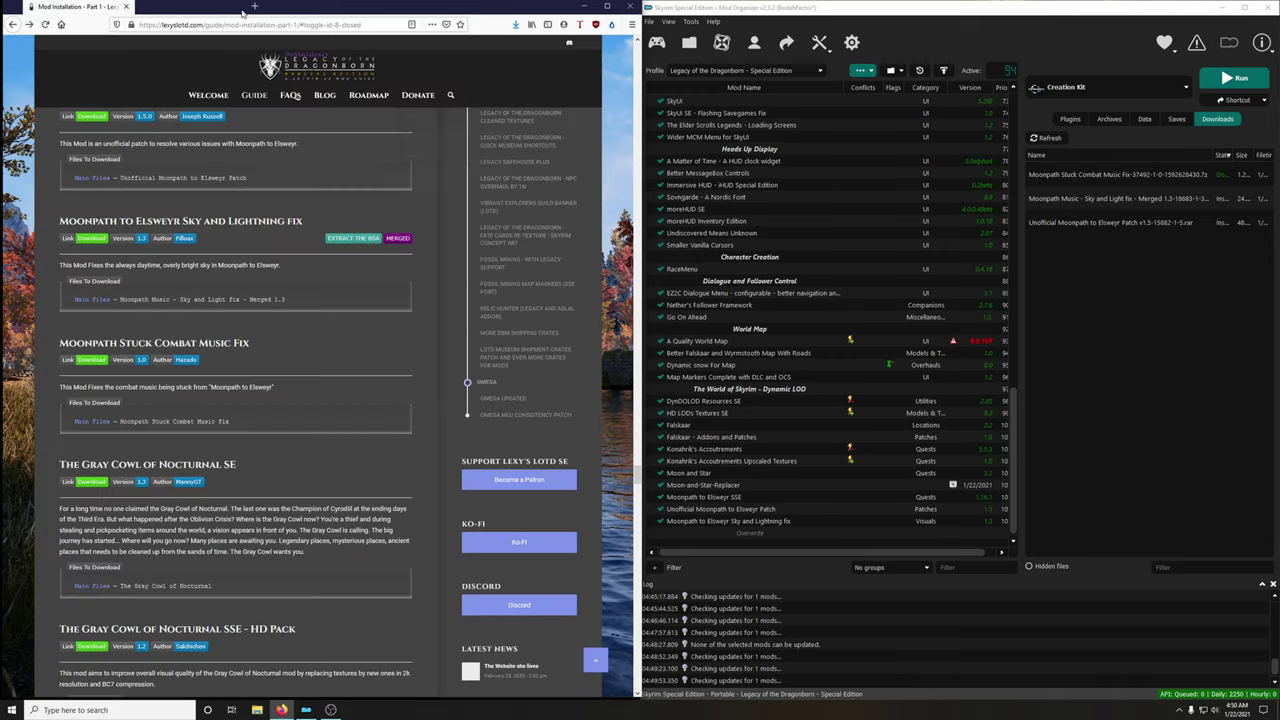
Install Moonpath Stuck Combat Music Fix and enable it
{"action": "double_click", "coordinate": [1120, 174]}
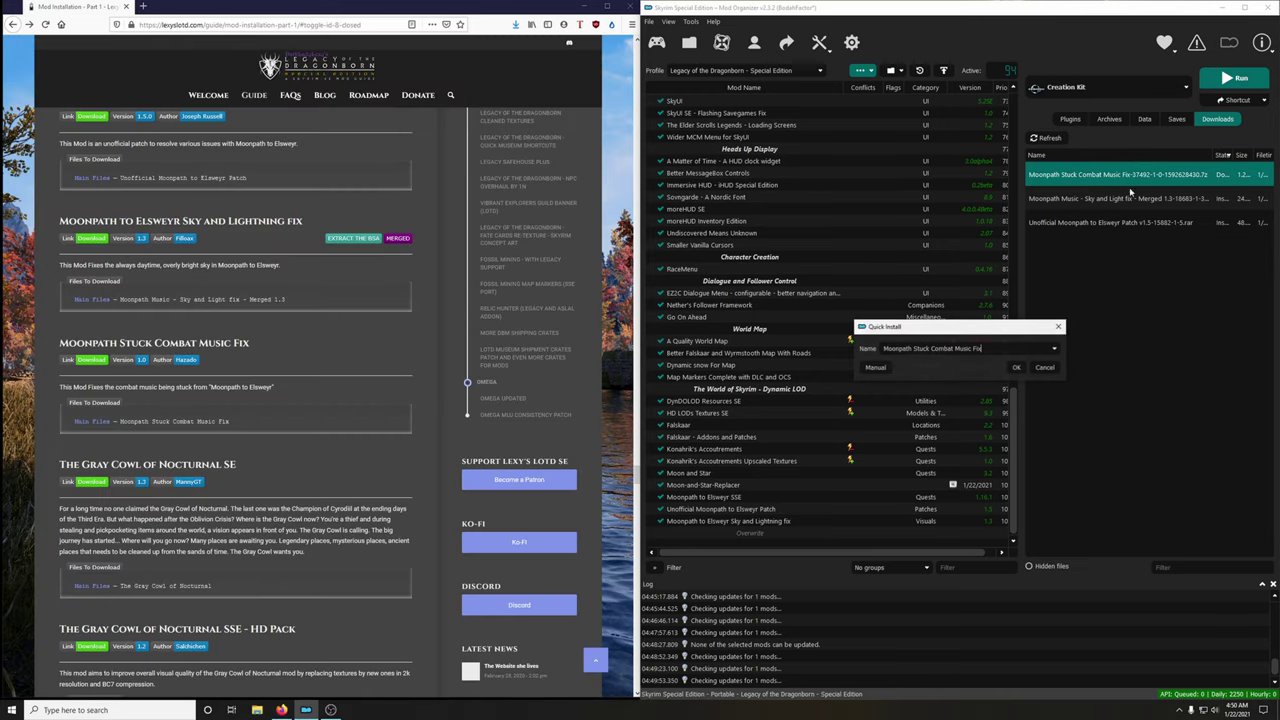
{"action": "left_click", "coordinate": [1016, 367]}
{"action": "left_click", "coordinate": [660, 522]}
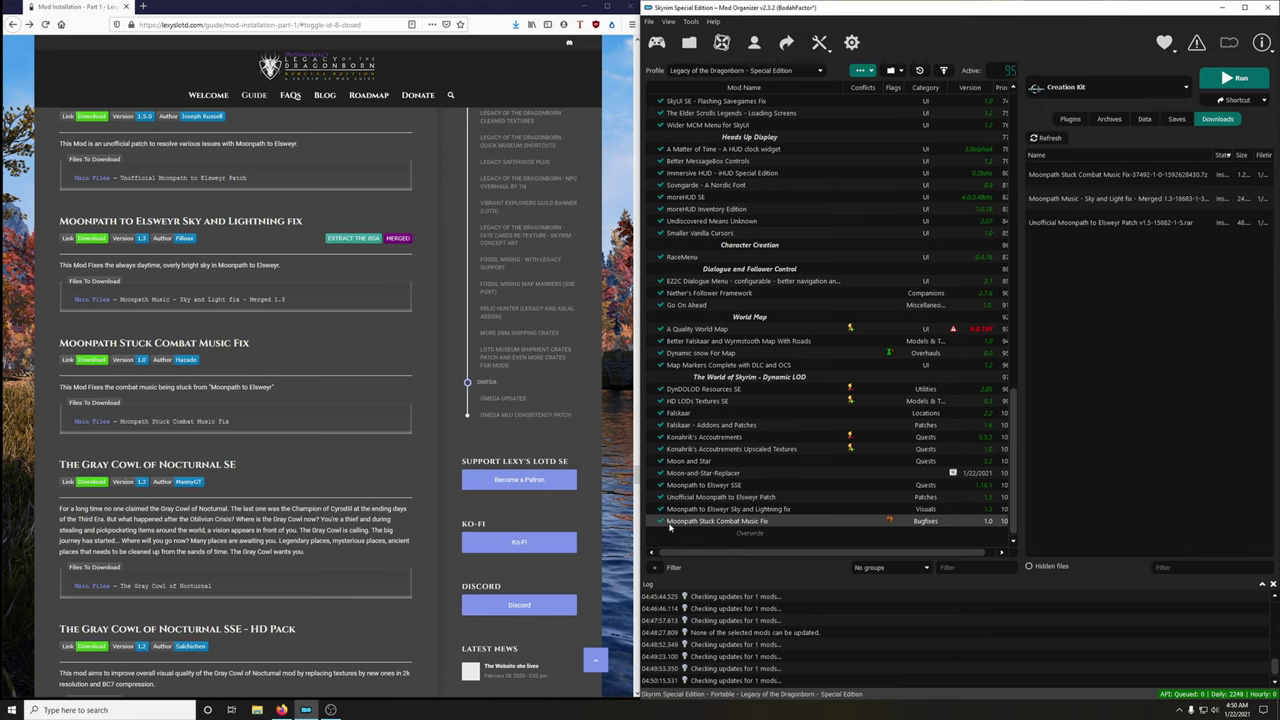
Endorse both the Stuck Combat Music Fix and the Sky and Lightning fix
{"action": "left_click", "coordinate": [760, 509], "text": "ctrl"}
{"action": "right_click", "coordinate": [815, 521]}
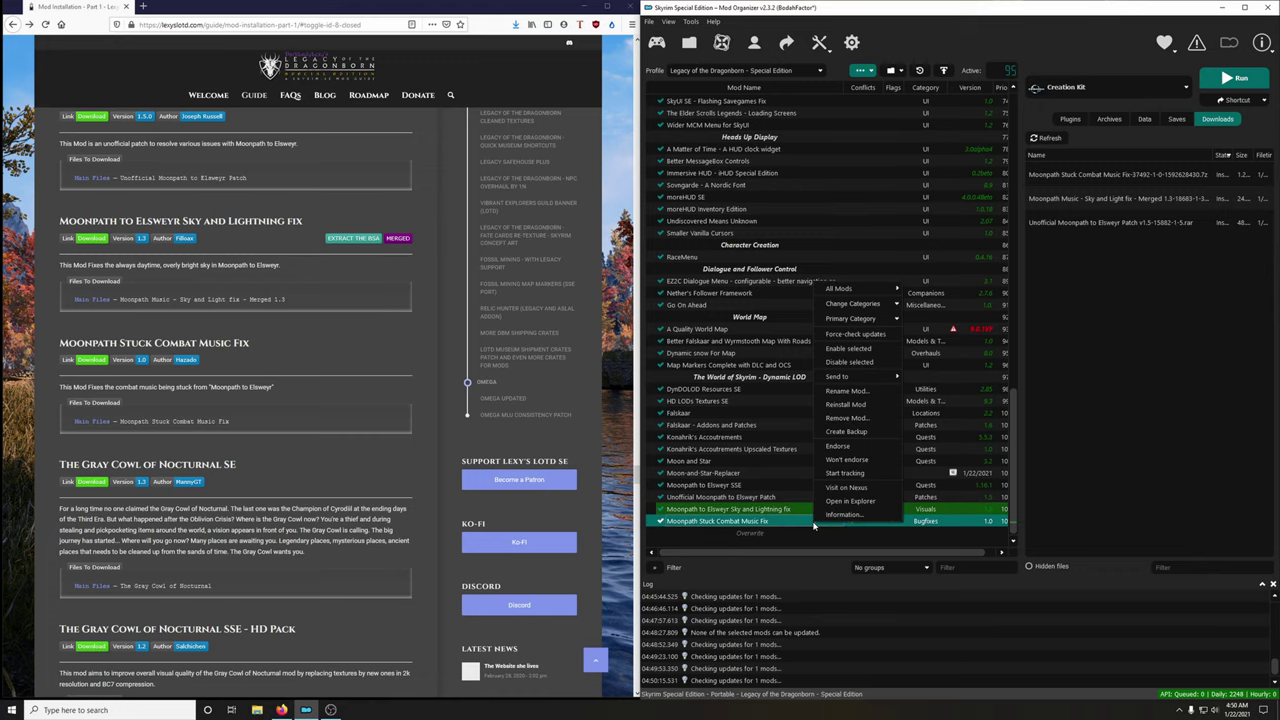
{"action": "left_click", "coordinate": [840, 446]}
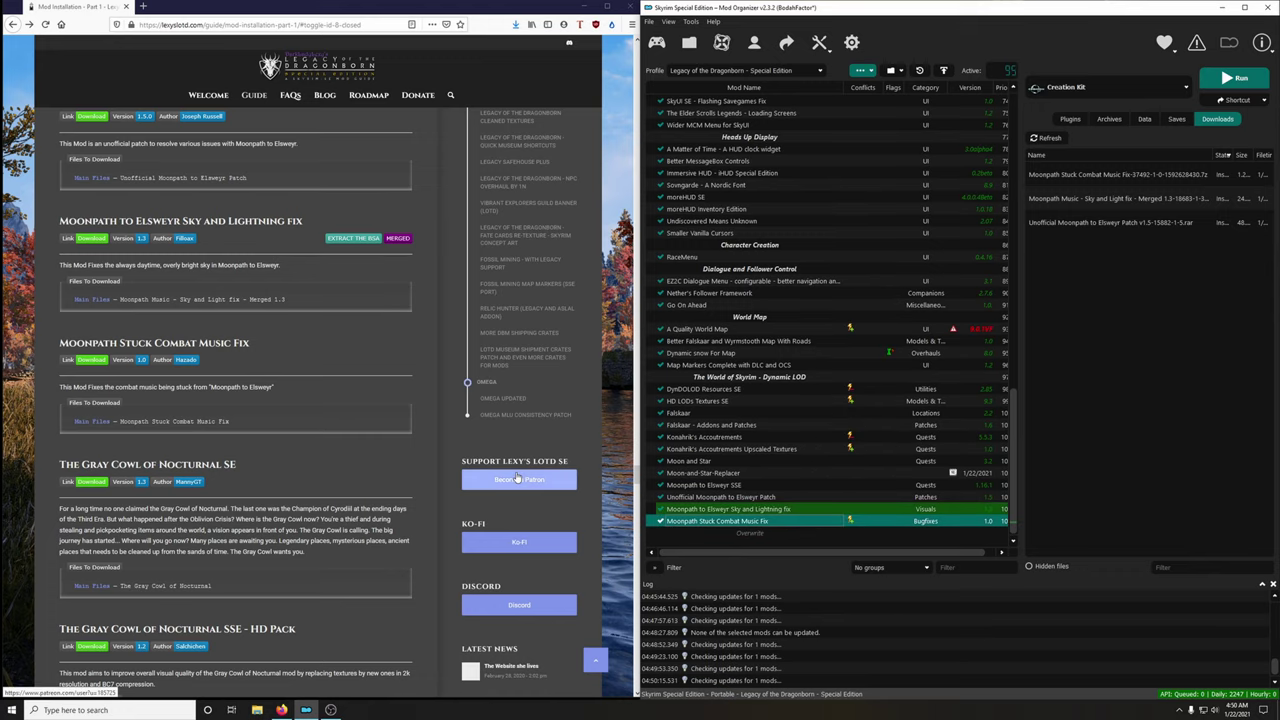
{"action": "scroll", "coordinate": [333, 449], "scroll_direction": "down", "scroll_amount": 3}
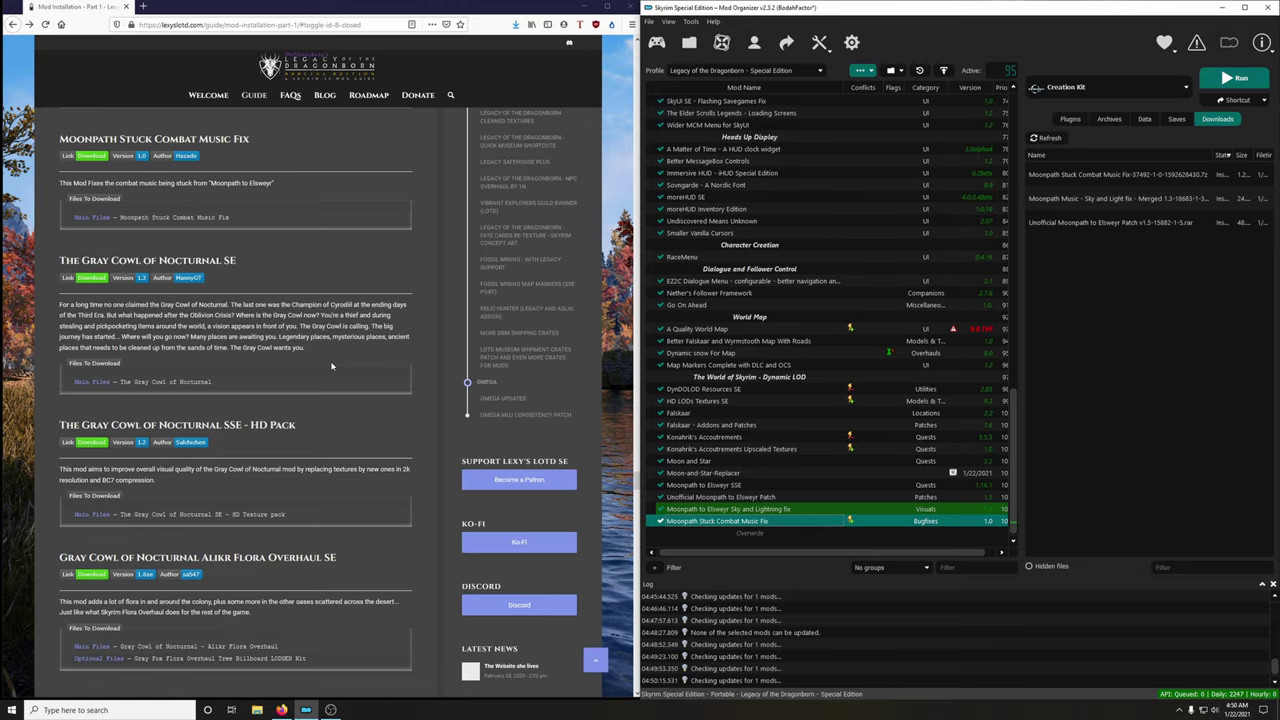
Send The Gray Cowl of Nocturnal SE main file from Nexus to Mod Organizer
{"action": "left_click", "coordinate": [87, 279]}
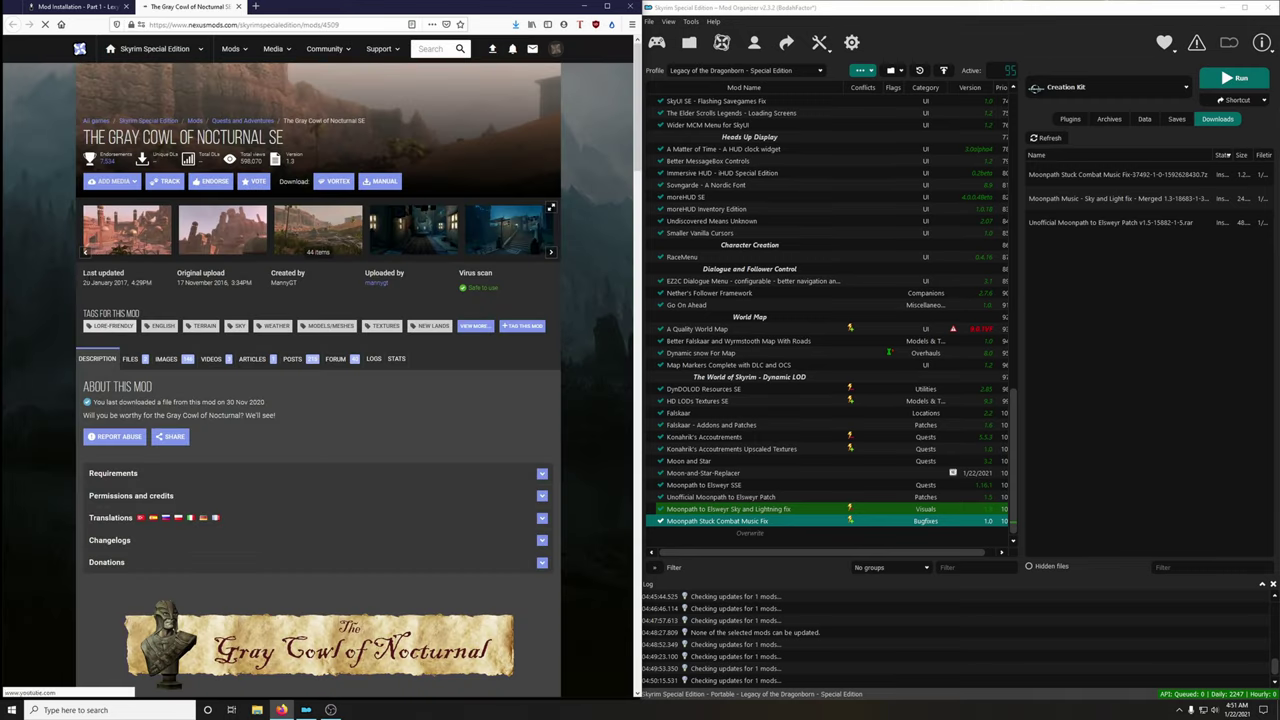
{"action": "left_click", "coordinate": [131, 361]}
{"action": "scroll", "coordinate": [140, 380], "scroll_direction": "down", "scroll_amount": 2}
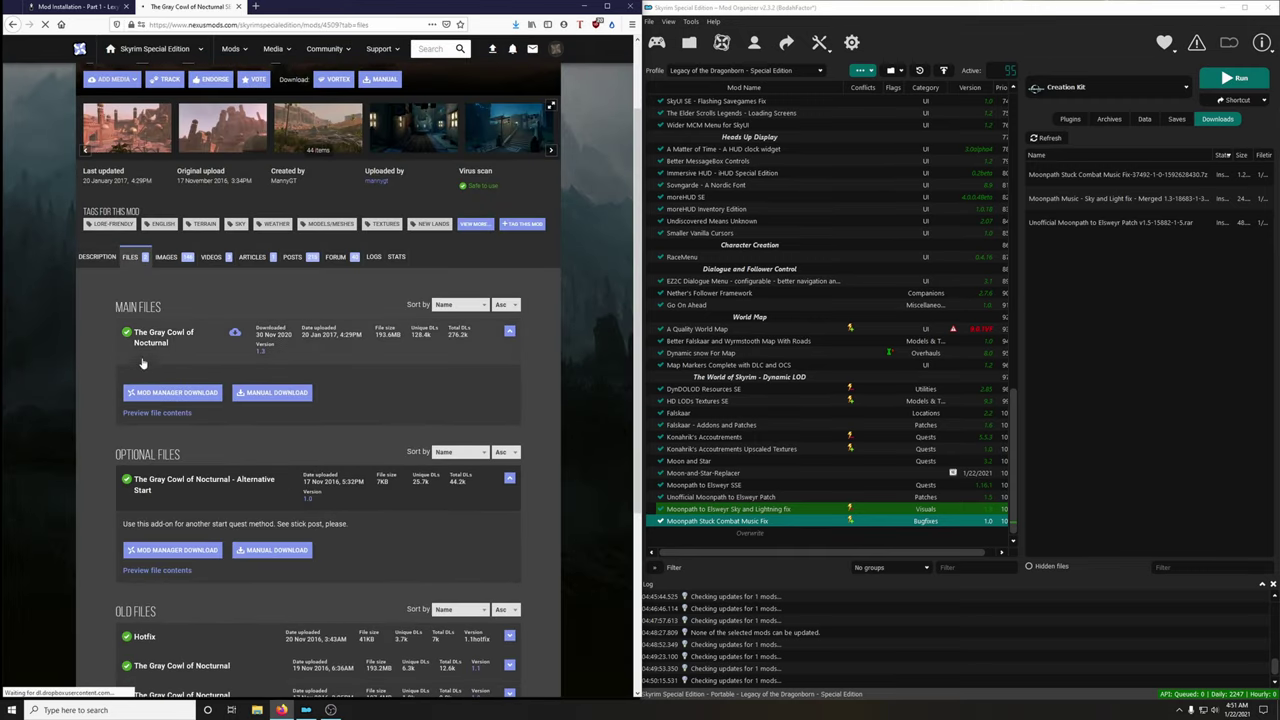
{"action": "left_click", "coordinate": [172, 399]}
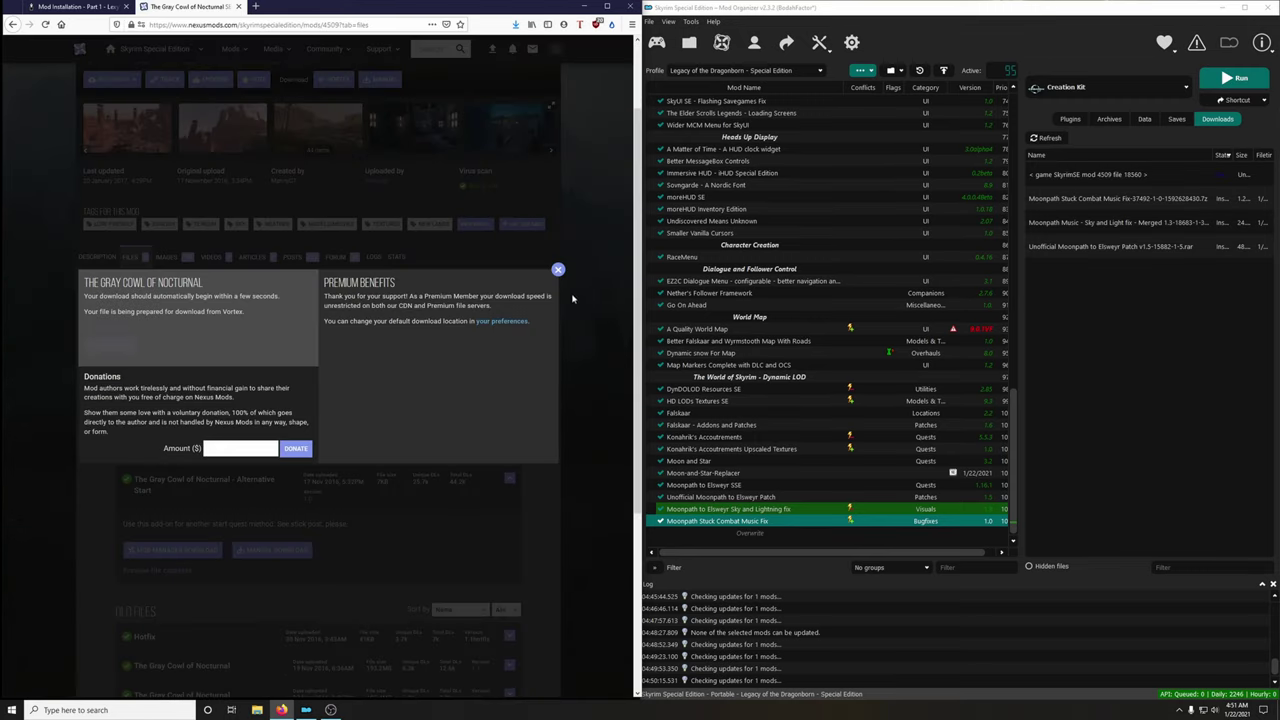
{"action": "left_click", "coordinate": [558, 269]}
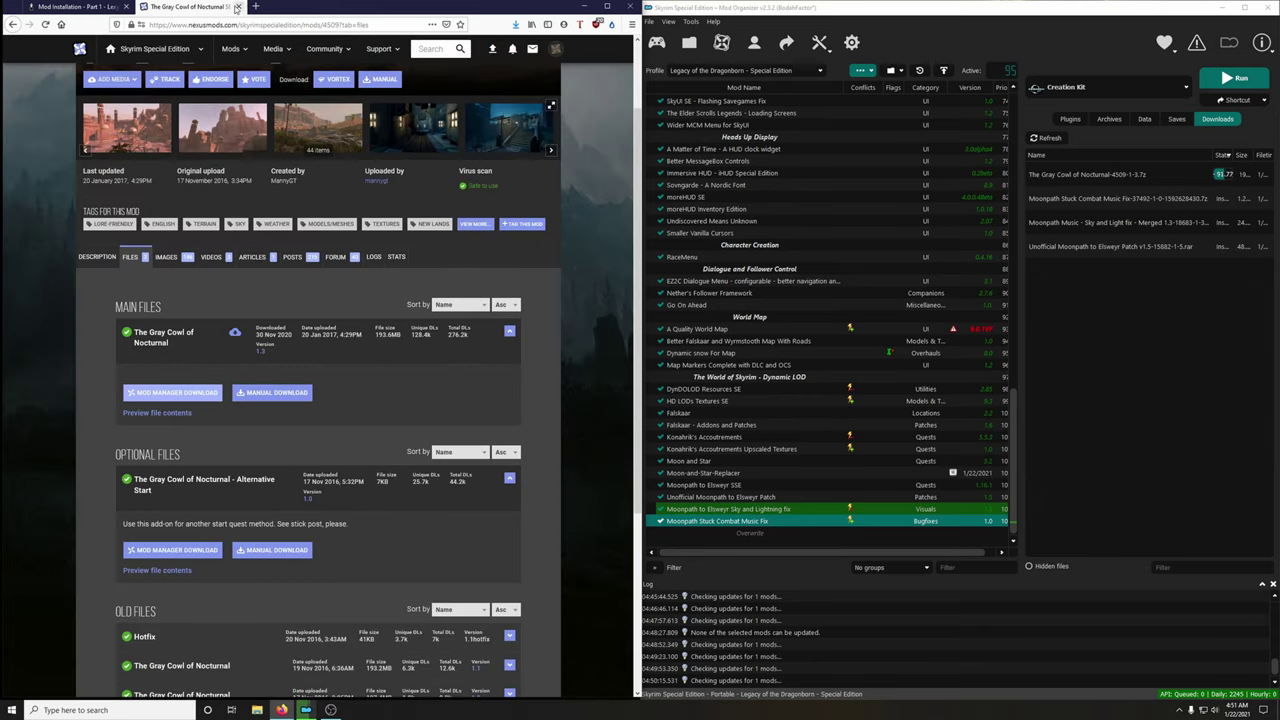
{"action": "key", "text": "ctrl+shift+Tab"}
Install The Gray Cowl of Nocturnal SE without extracting its BSA, and enable it
{"action": "double_click", "coordinate": [1087, 174]}
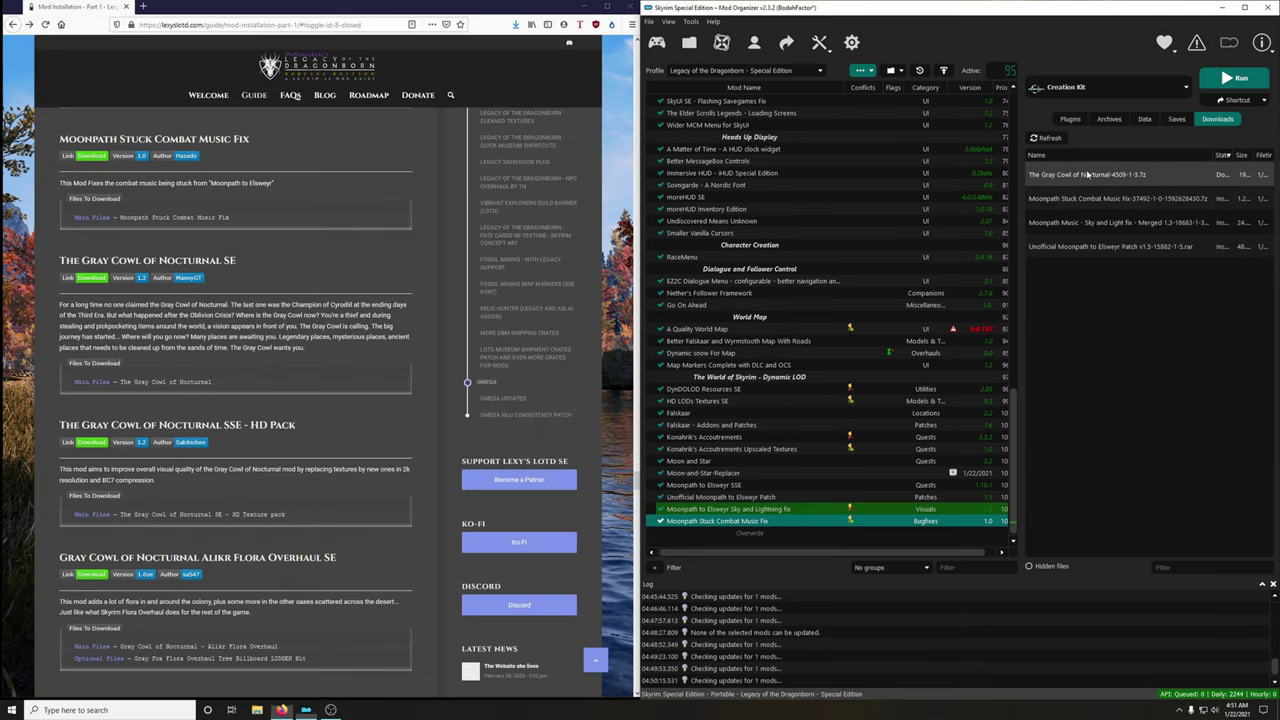
{"action": "left_click", "coordinate": [1009, 368]}
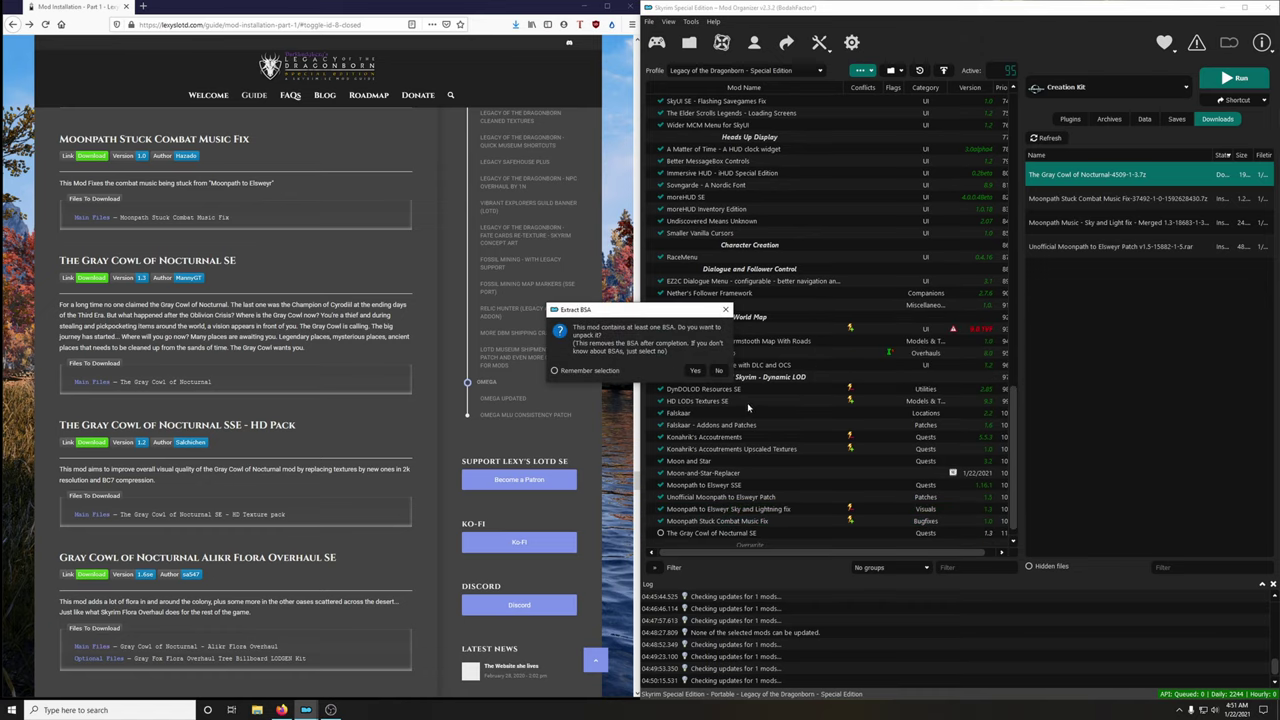
{"action": "left_click", "coordinate": [718, 370]}
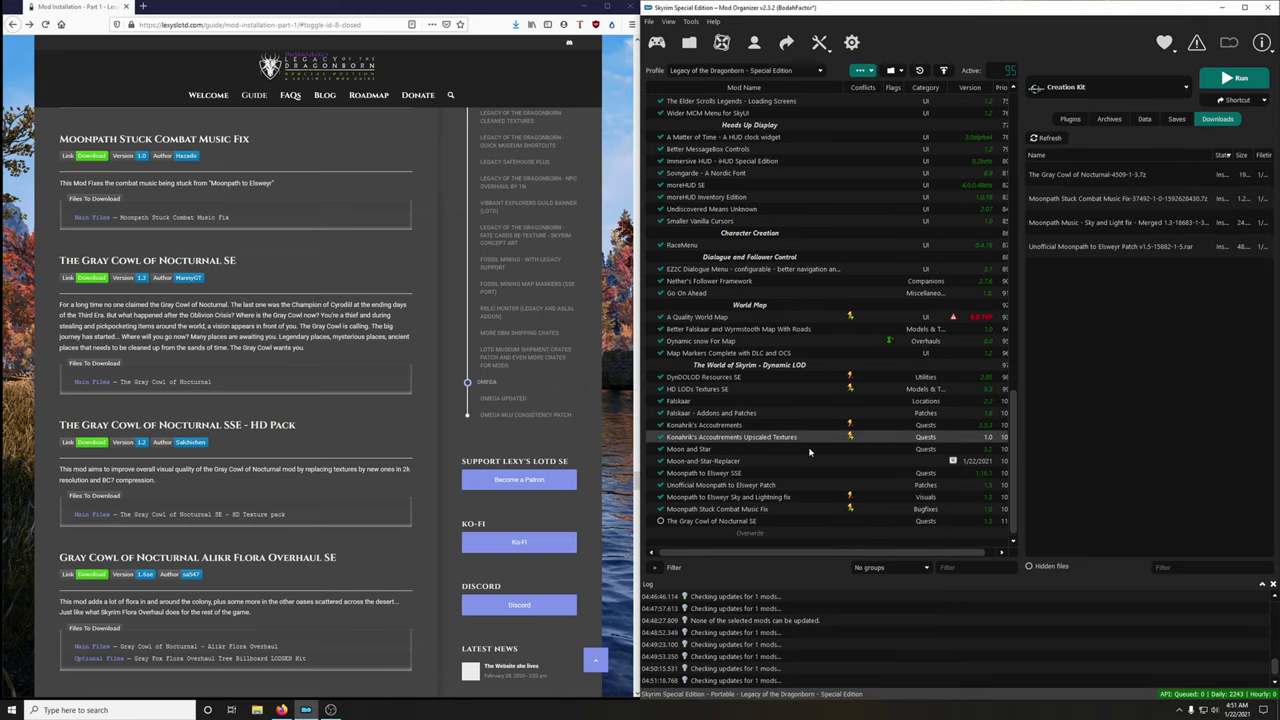
{"action": "left_click", "coordinate": [660, 521]}
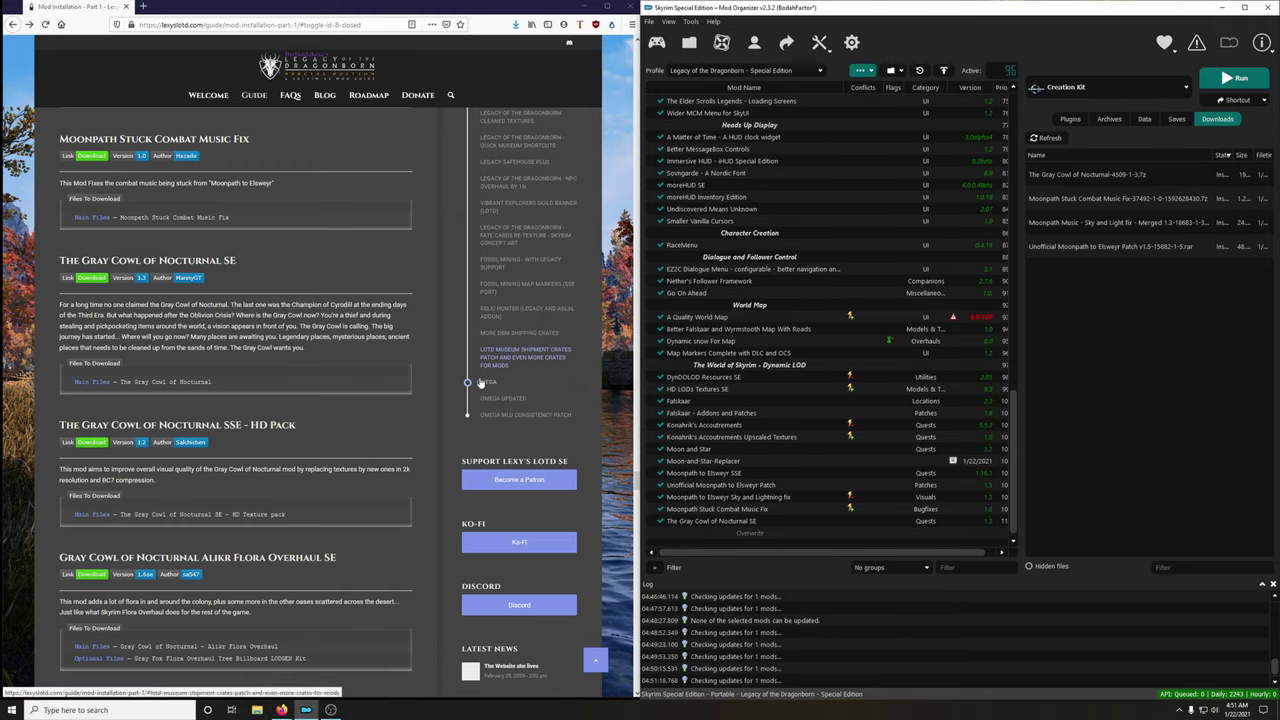
{"action": "scroll", "coordinate": [181, 292], "scroll_direction": "down", "scroll_amount": 3}
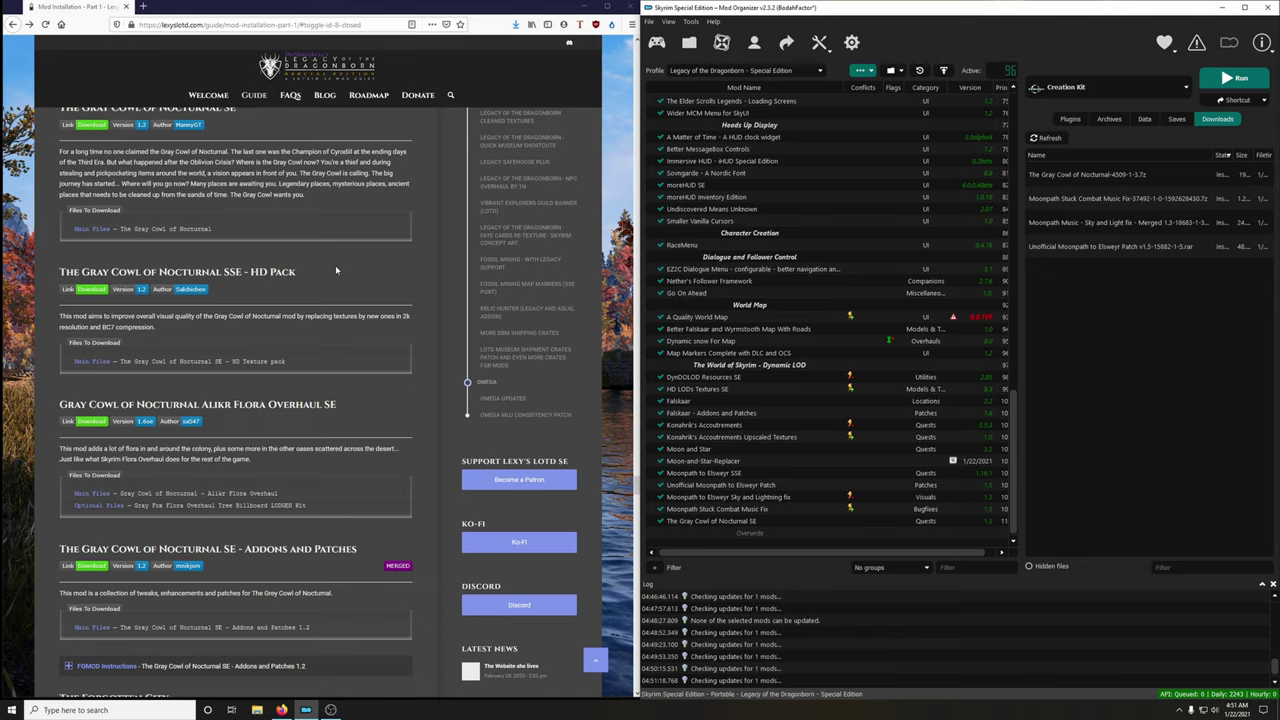
Download the Gray Cowl HD Texture pack from Nexus into Mod Organizer
{"action": "left_click", "coordinate": [92, 289]}
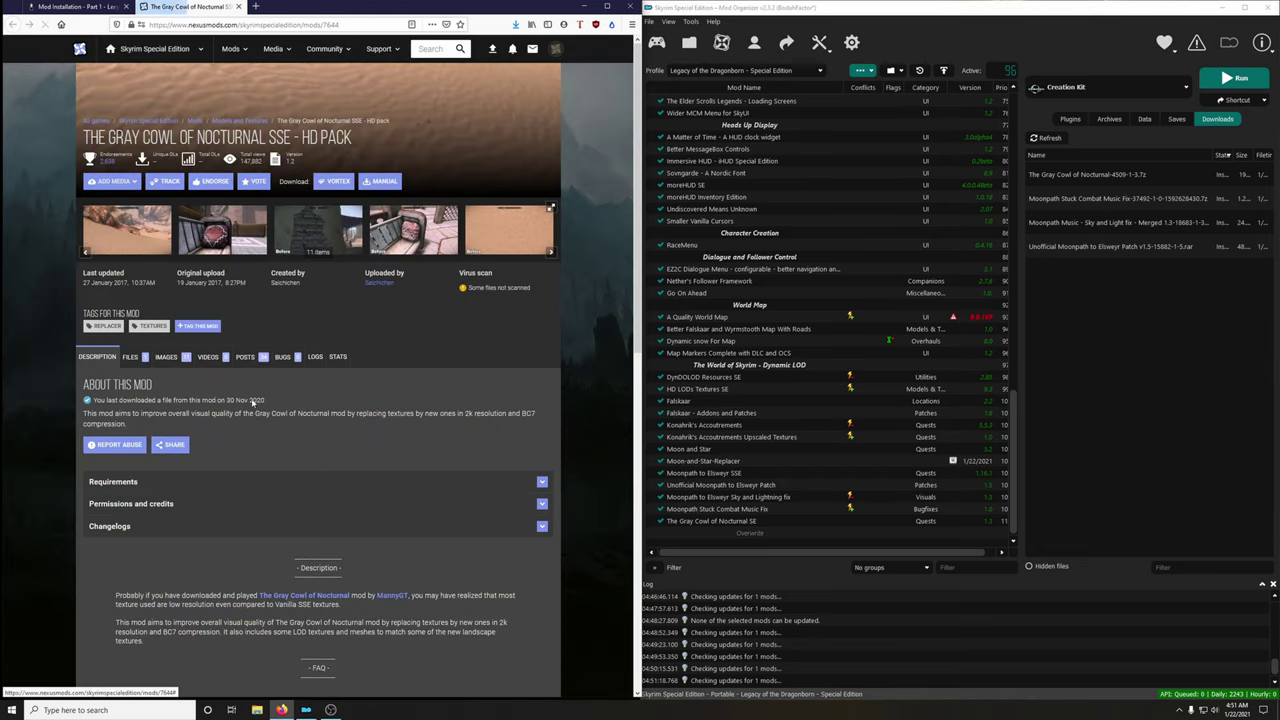
{"action": "left_click", "coordinate": [131, 358]}
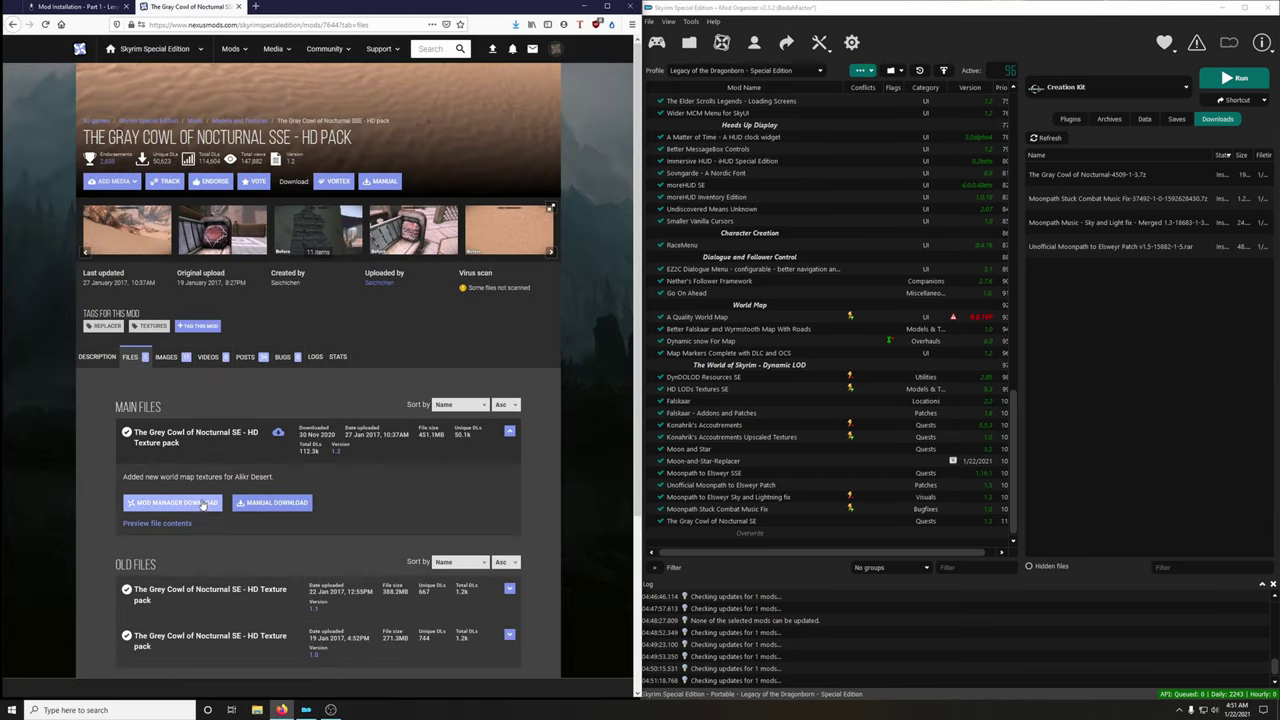
{"action": "left_click", "coordinate": [172, 506]}
{"action": "left_click", "coordinate": [112, 324]}
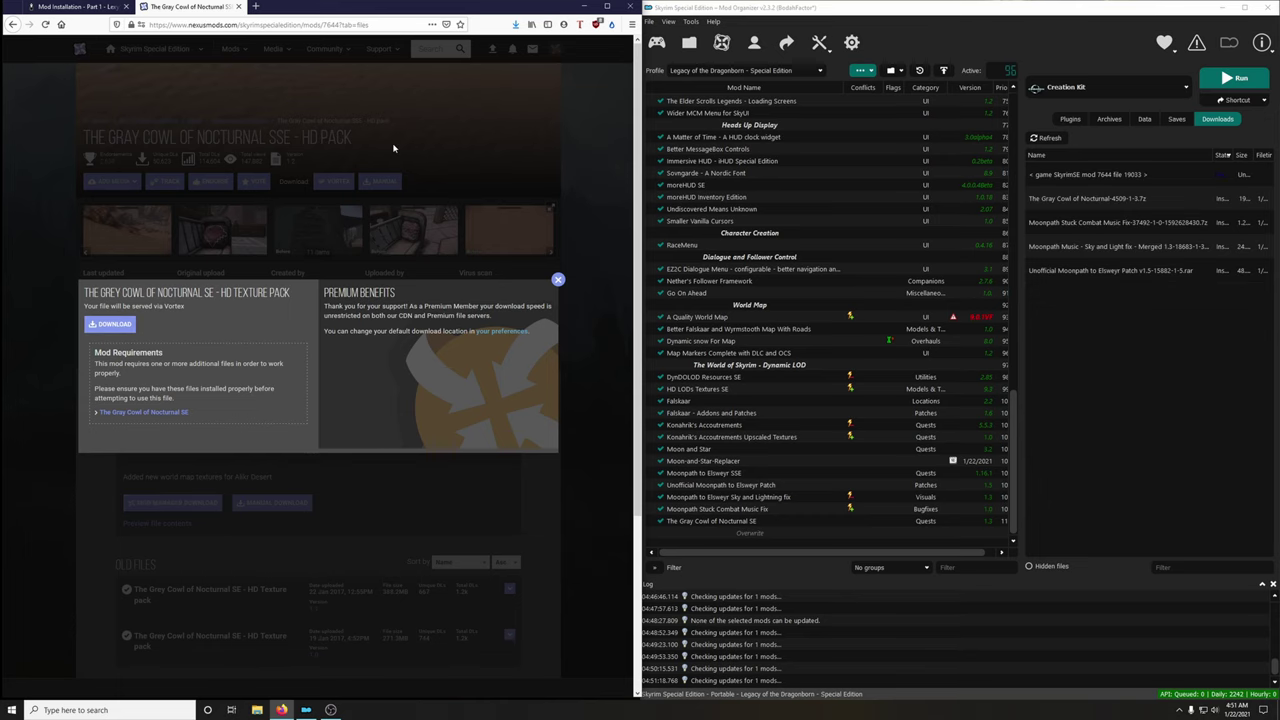
{"action": "left_click", "coordinate": [234, 6]}
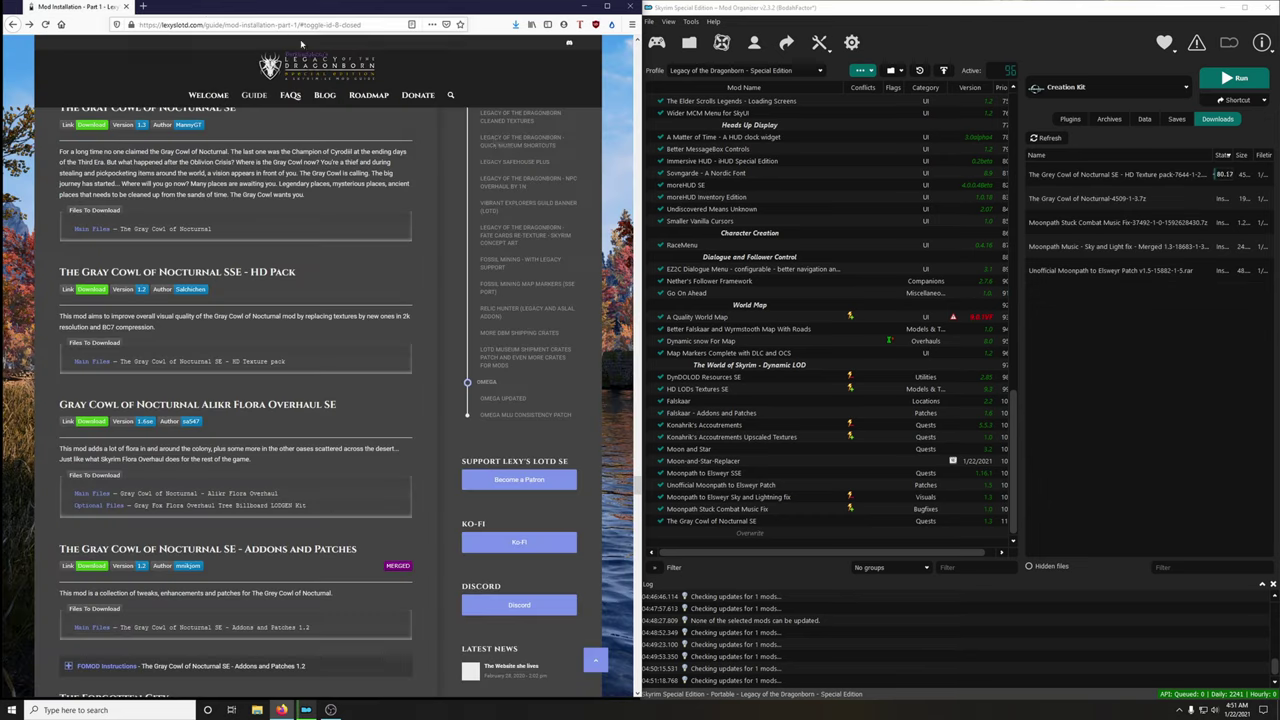
Install the HD Texture pack as The Gray Cowl of Nocturnal SSE - HD pack and enable it
{"action": "double_click", "coordinate": [1075, 185]}
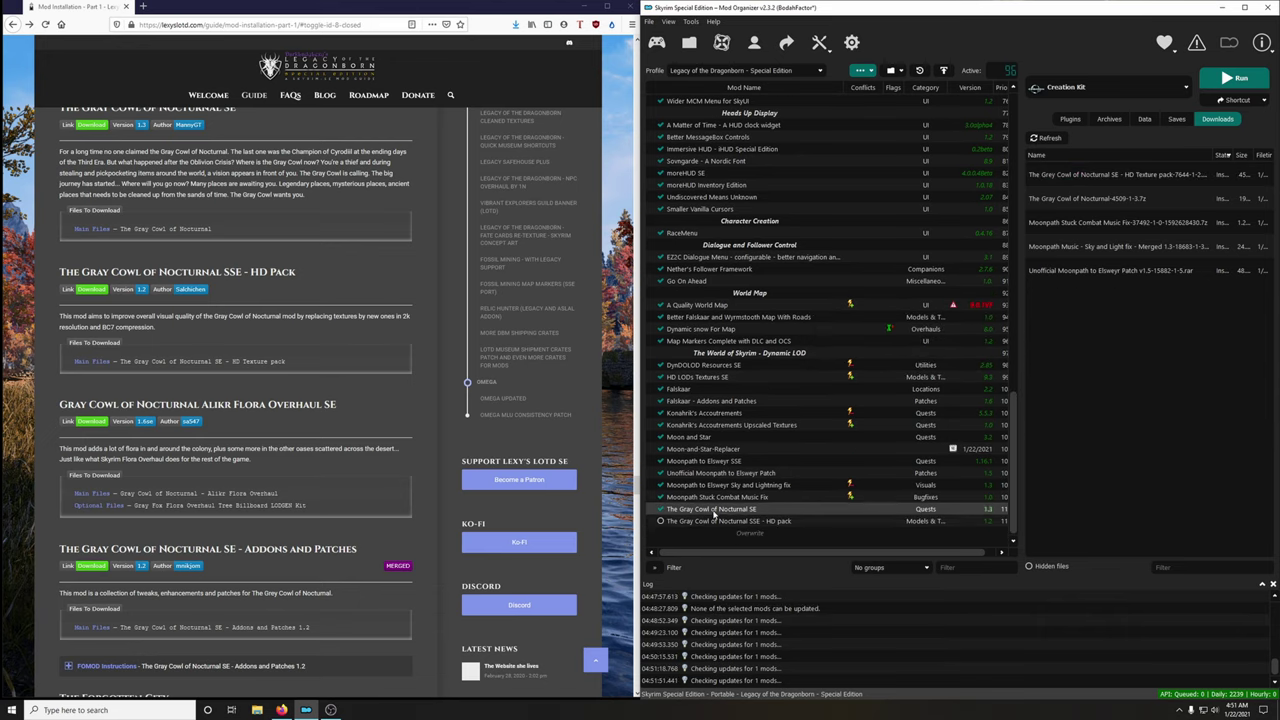
{"action": "left_click", "coordinate": [660, 521]}
{"action": "scroll", "coordinate": [317, 403], "scroll_direction": "down", "scroll_amount": 3}
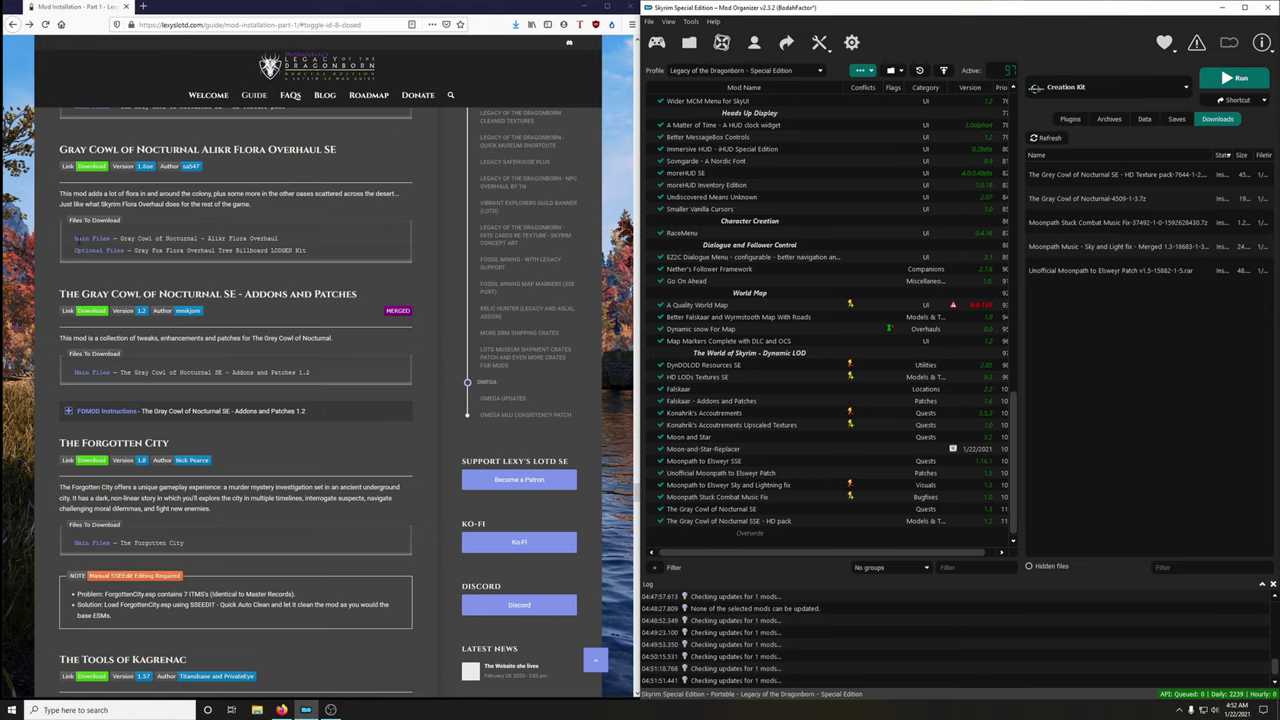
Send the Alikr Flora Overhaul main file from Nexus to Mod Organizer's downloads
{"action": "left_click", "coordinate": [92, 168]}
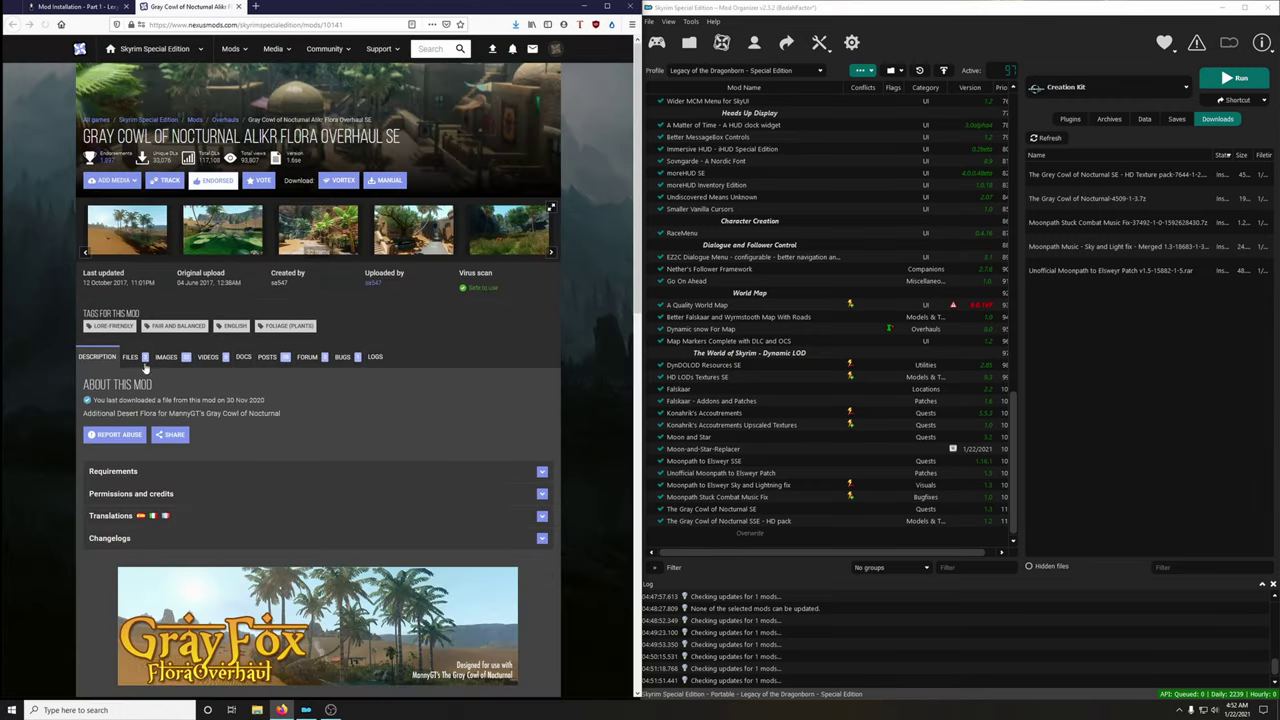
{"action": "scroll", "coordinate": [347, 314], "scroll_direction": "down", "scroll_amount": 3}
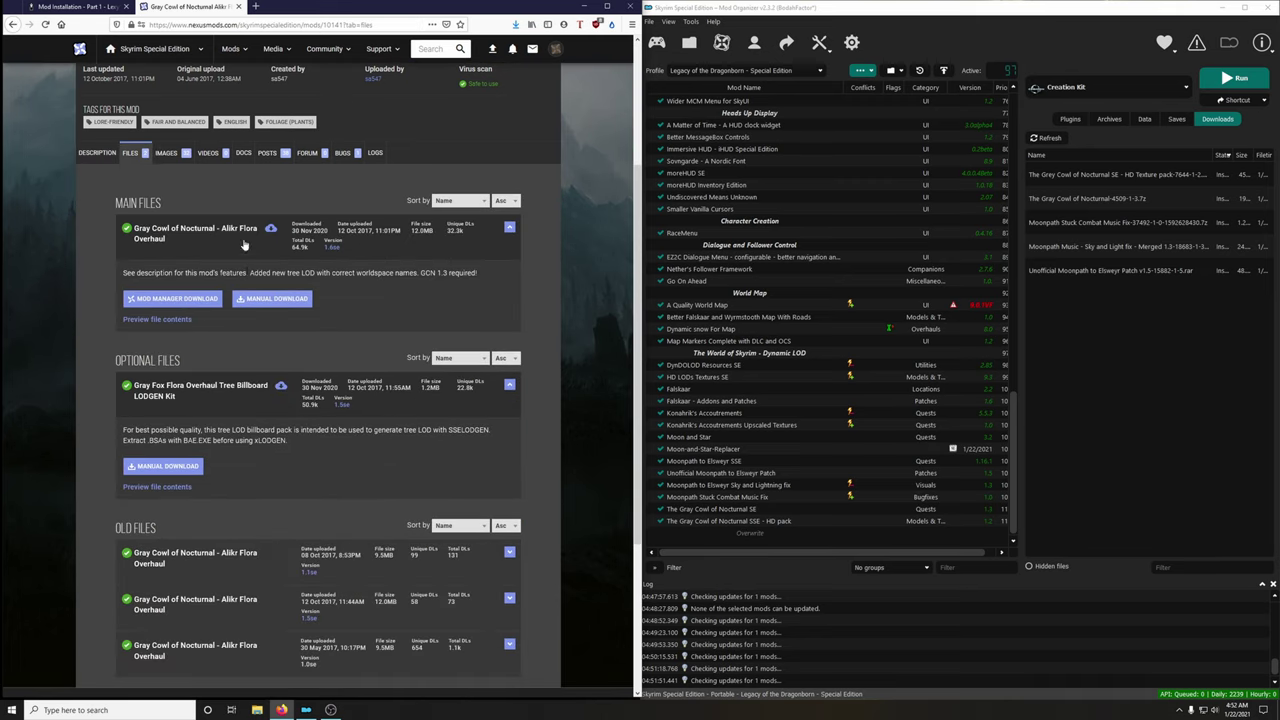
{"action": "left_click", "coordinate": [190, 302]}
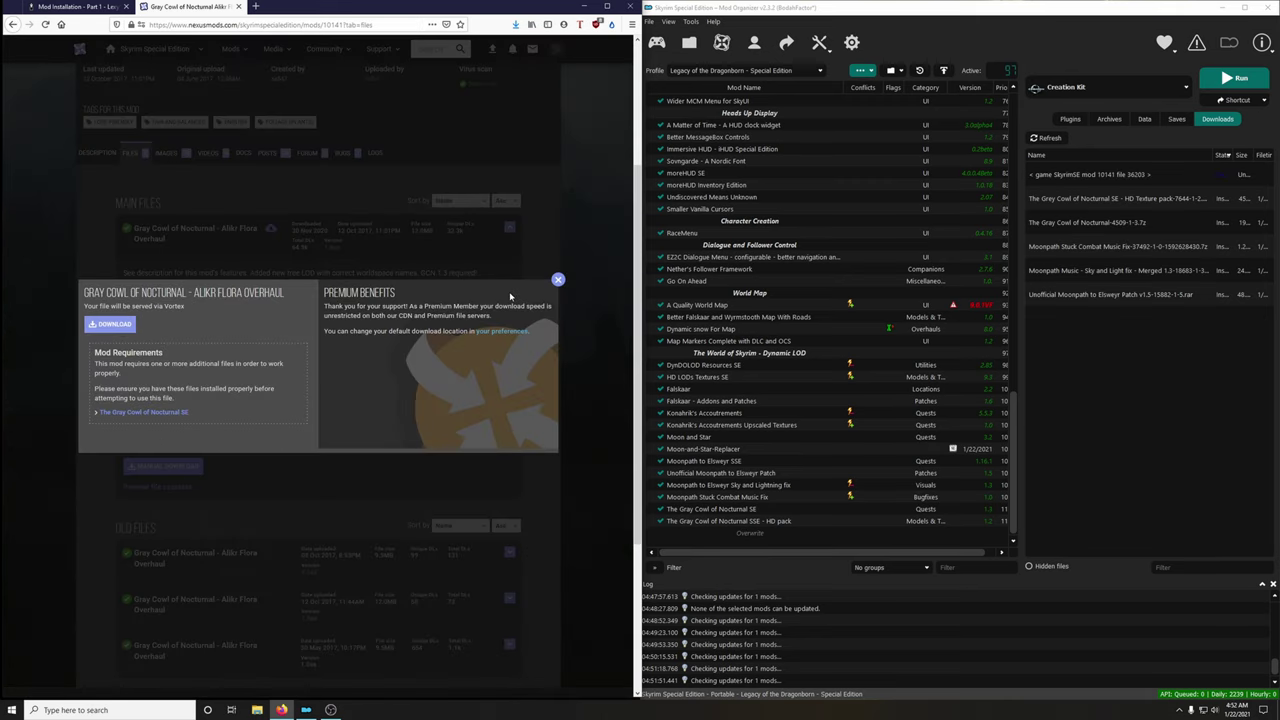
{"action": "left_click", "coordinate": [558, 279]}
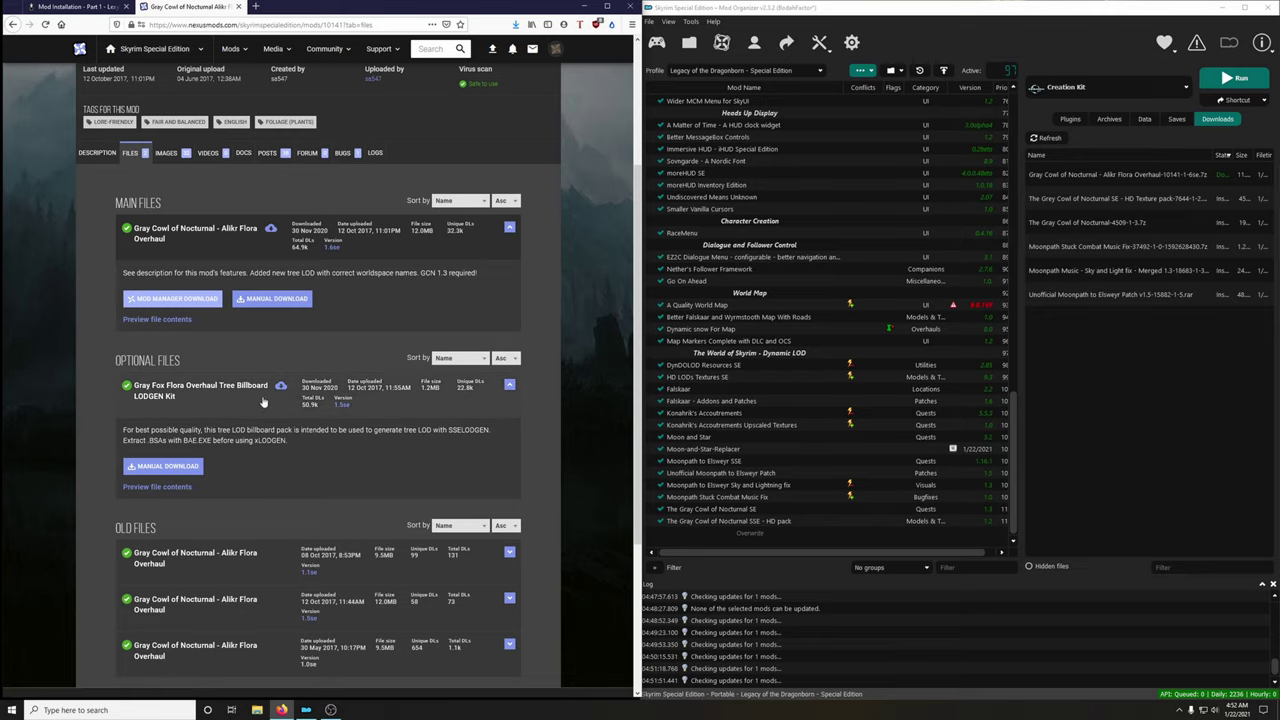
Manually download and save the Gray Fox Flora Overhaul Tree Billboard LODGEN Kit archive
{"action": "left_click", "coordinate": [169, 467]}
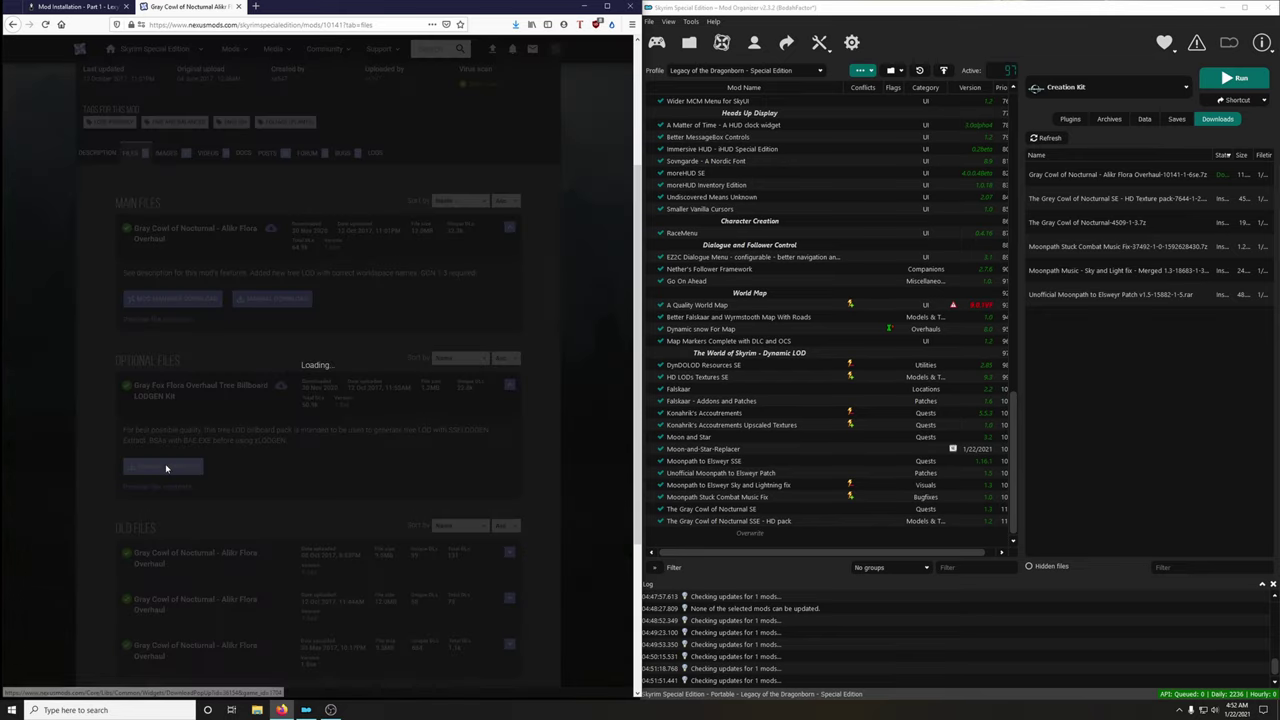
{"action": "left_click", "coordinate": [124, 322]}
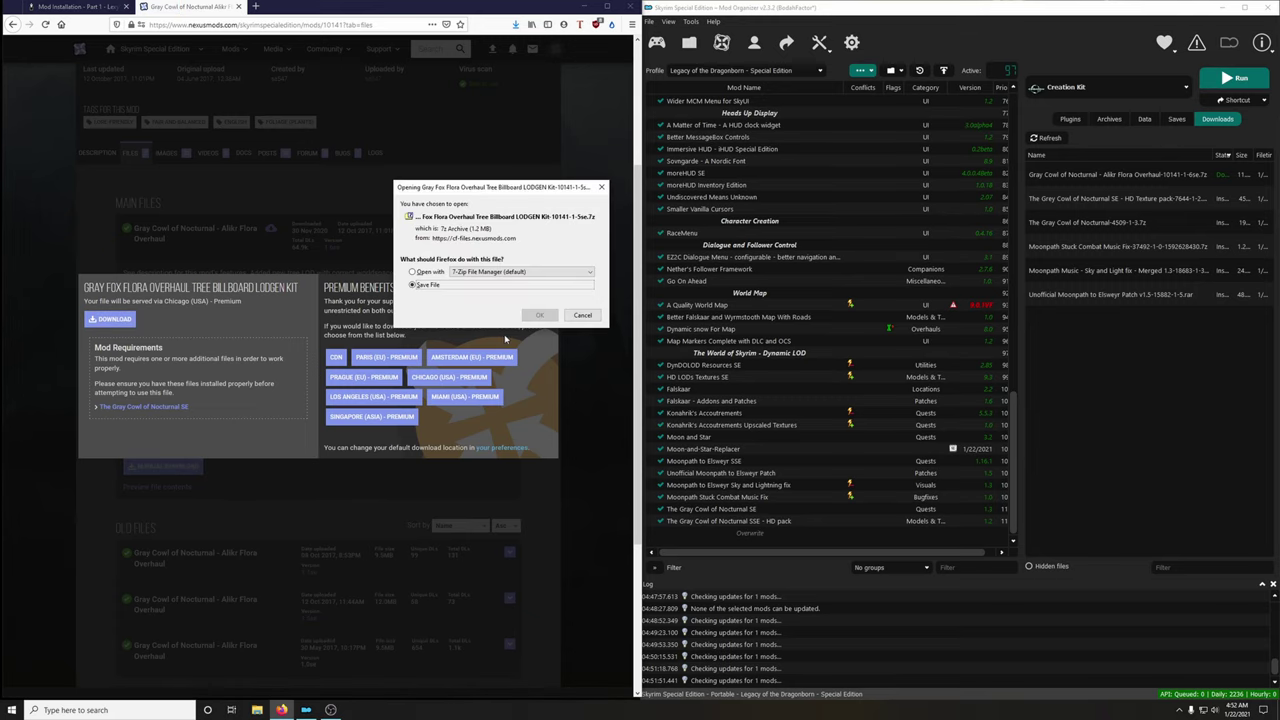
{"action": "left_click", "coordinate": [539, 315]}
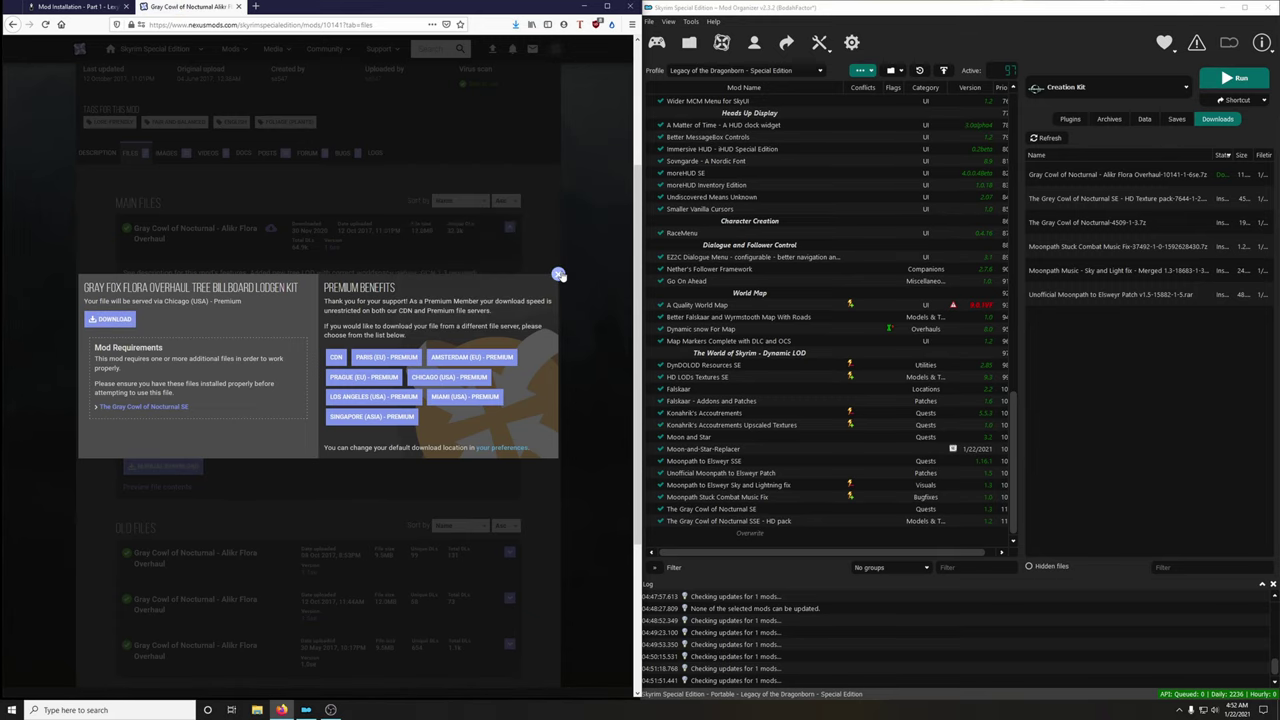
{"action": "left_click", "coordinate": [560, 277]}
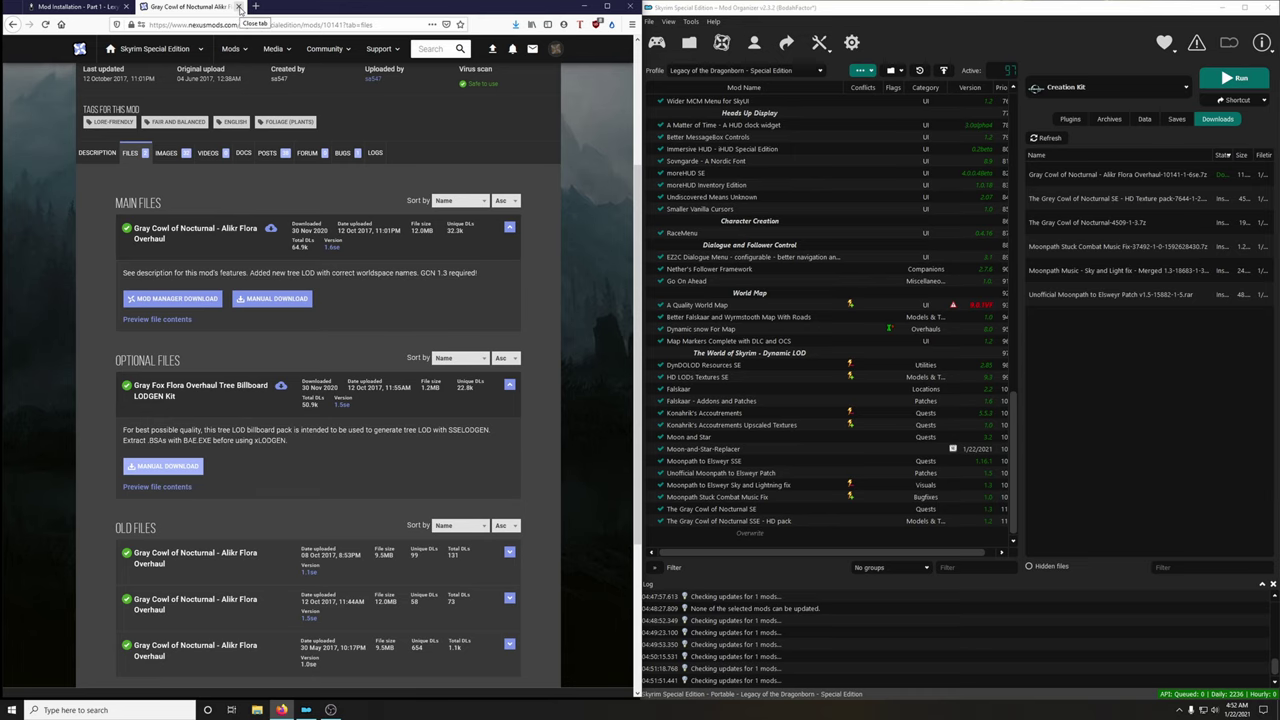
{"action": "left_click", "coordinate": [245, 7]}
Install the Gray Cowl of Nocturnal Alikr Flora Overhaul SE 1.6se download, declining BSA extraction
{"action": "double_click", "coordinate": [1129, 181]}
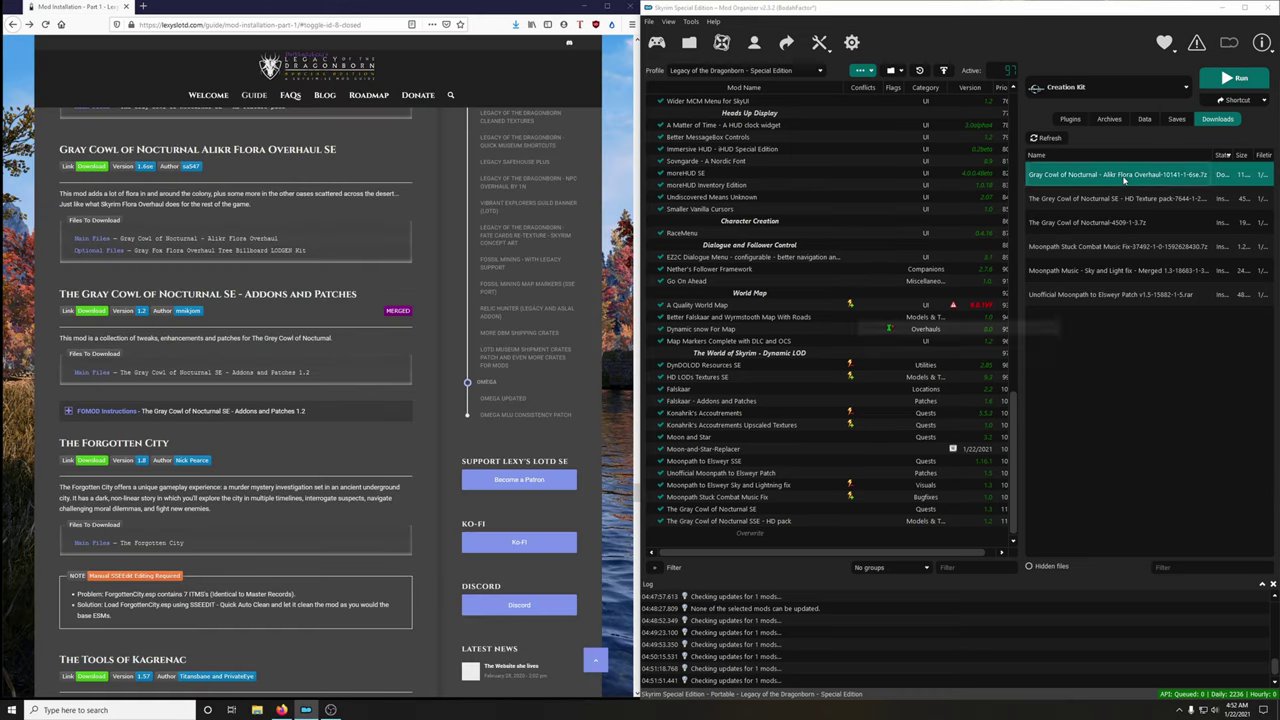
{"action": "left_click", "coordinate": [1015, 368]}
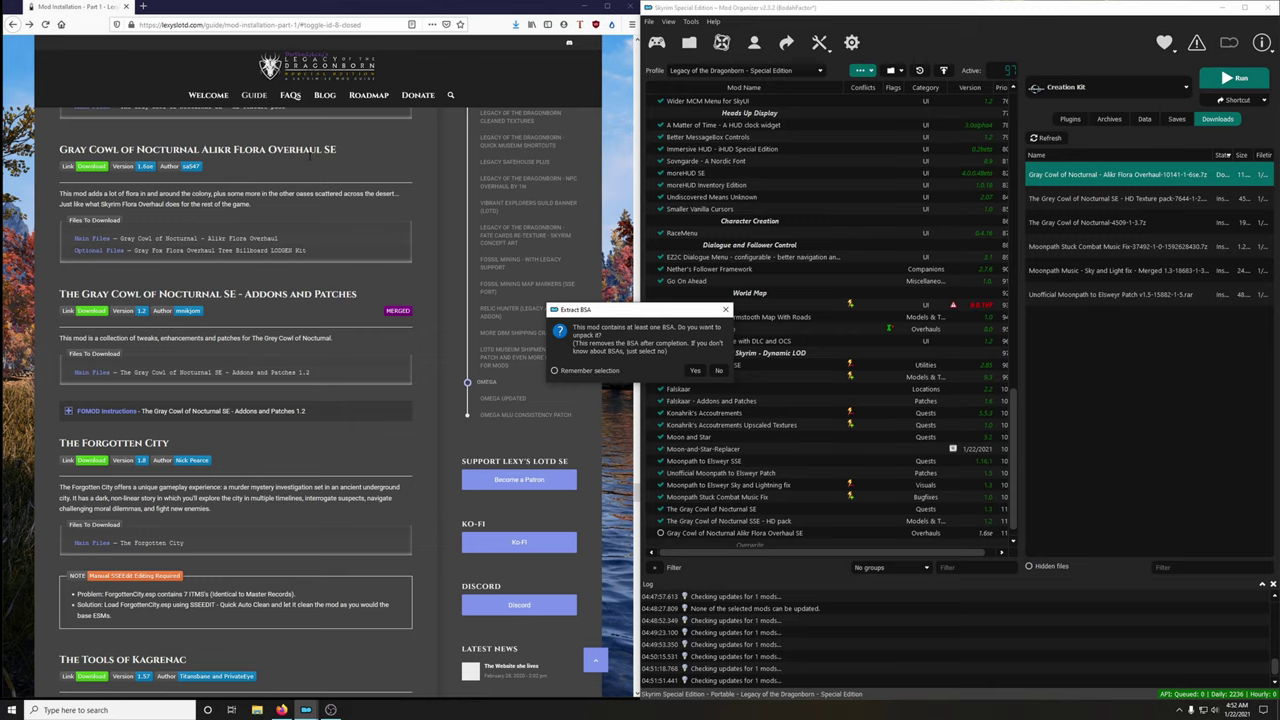
{"action": "left_click", "coordinate": [719, 372]}
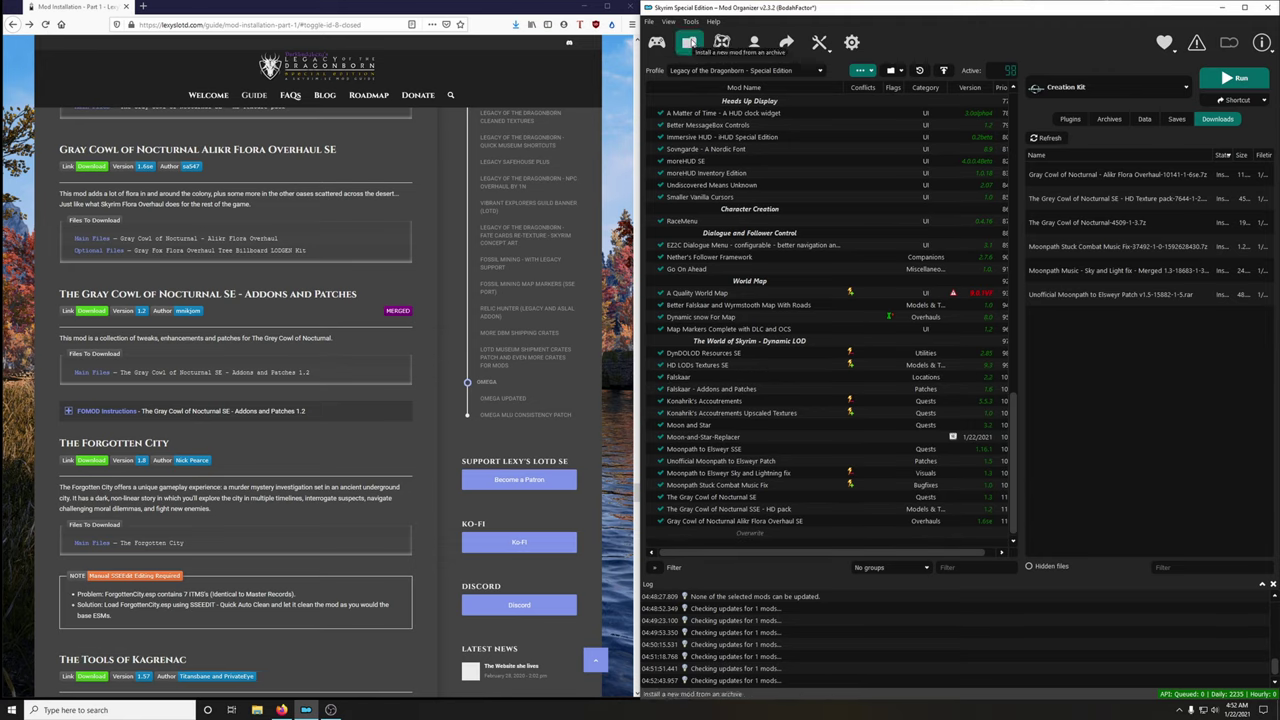
Start installing the Gray Fox Flora Overhaul Tree Billboard LODGEN Kit archive from Downloads
{"action": "left_click", "coordinate": [689, 42]}
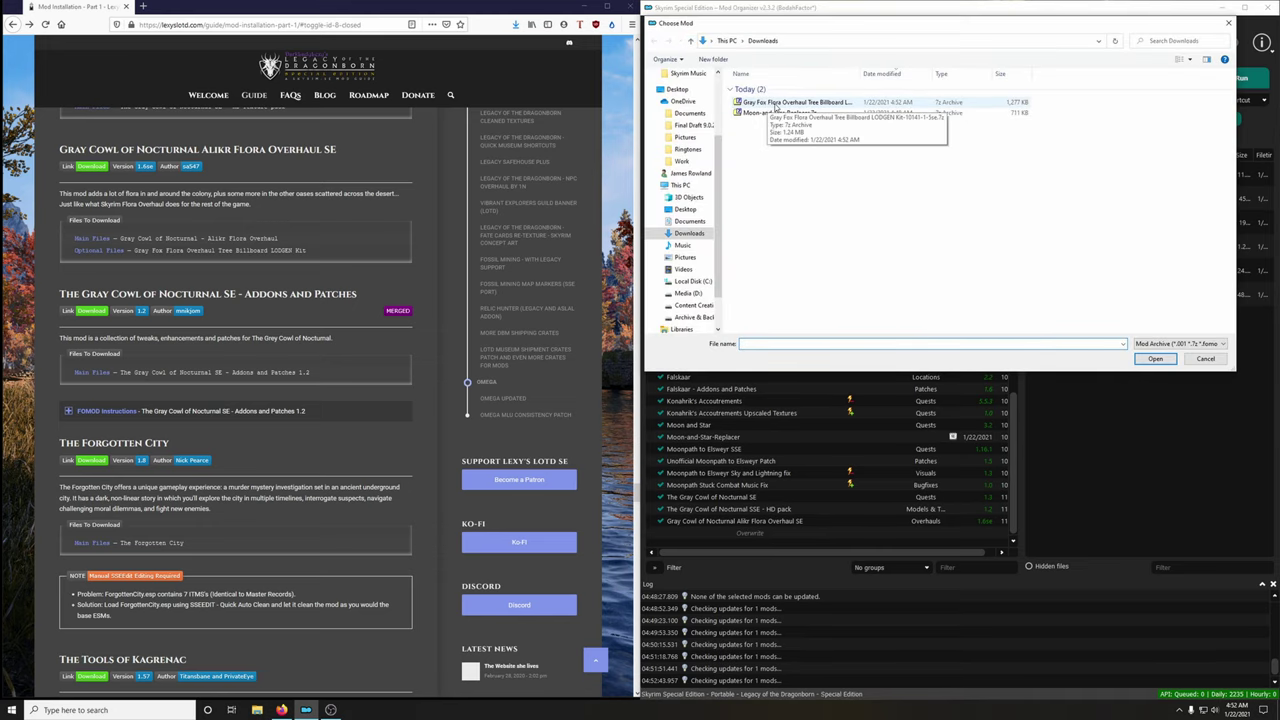
{"action": "left_click", "coordinate": [800, 105]}
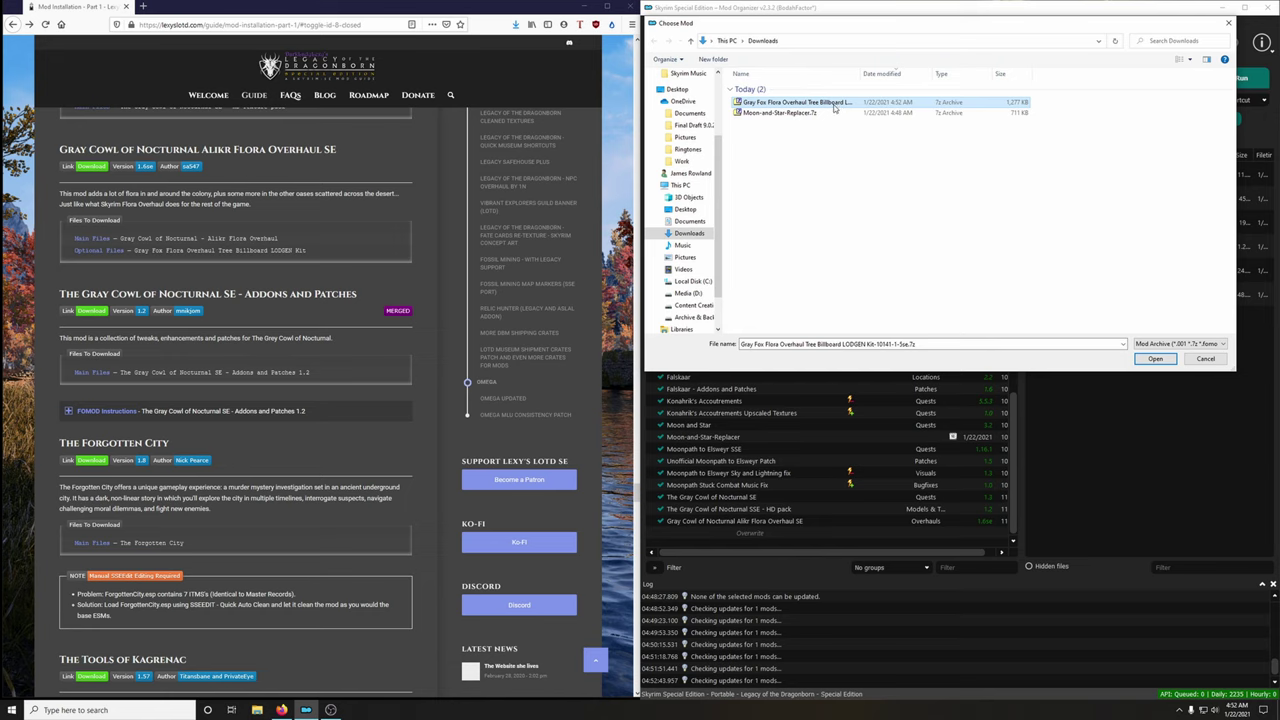
{"action": "left_click", "coordinate": [1153, 358]}
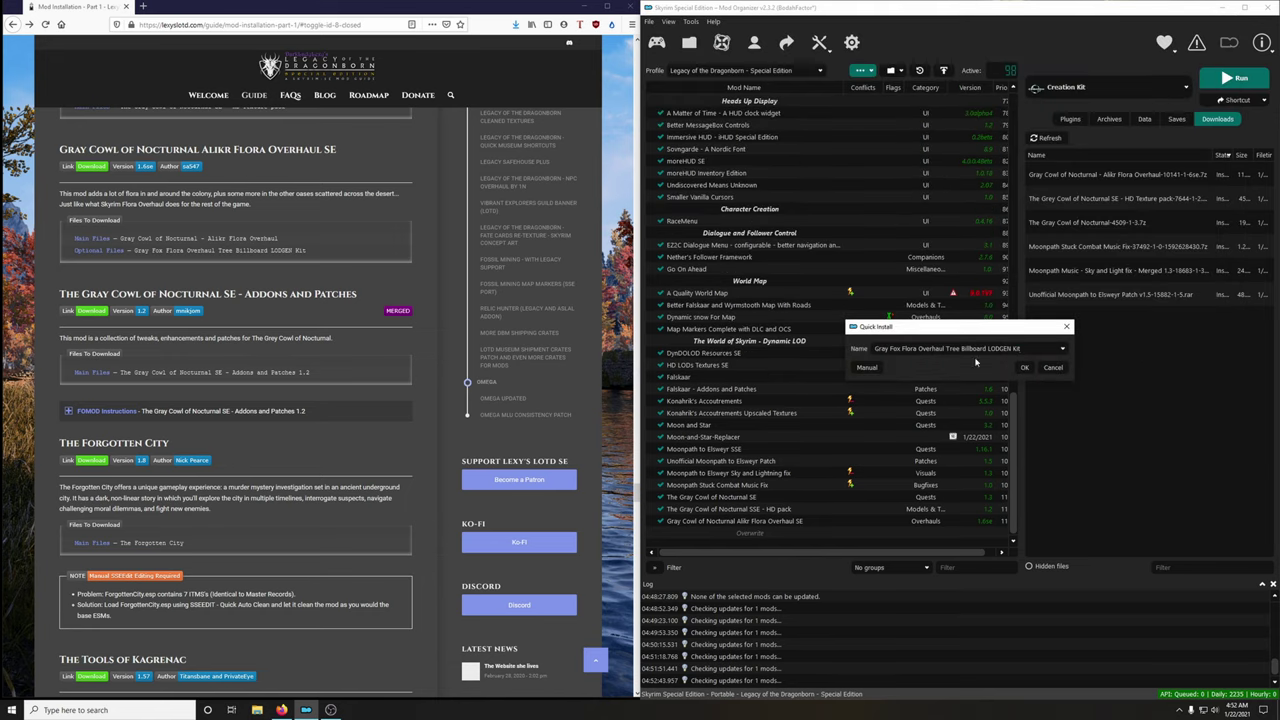